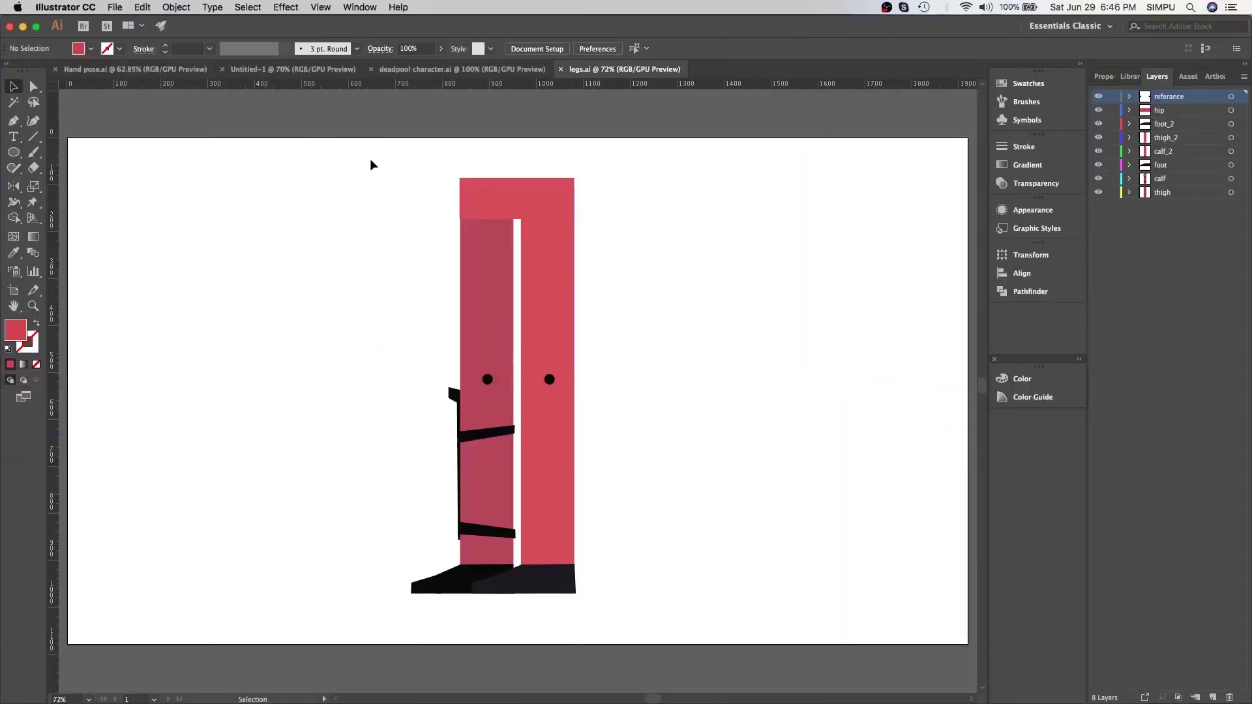
Select all the thigh, calf, foot and hip pieces of the legs artwork in legs.ai
drag(349, 154, 716, 620)
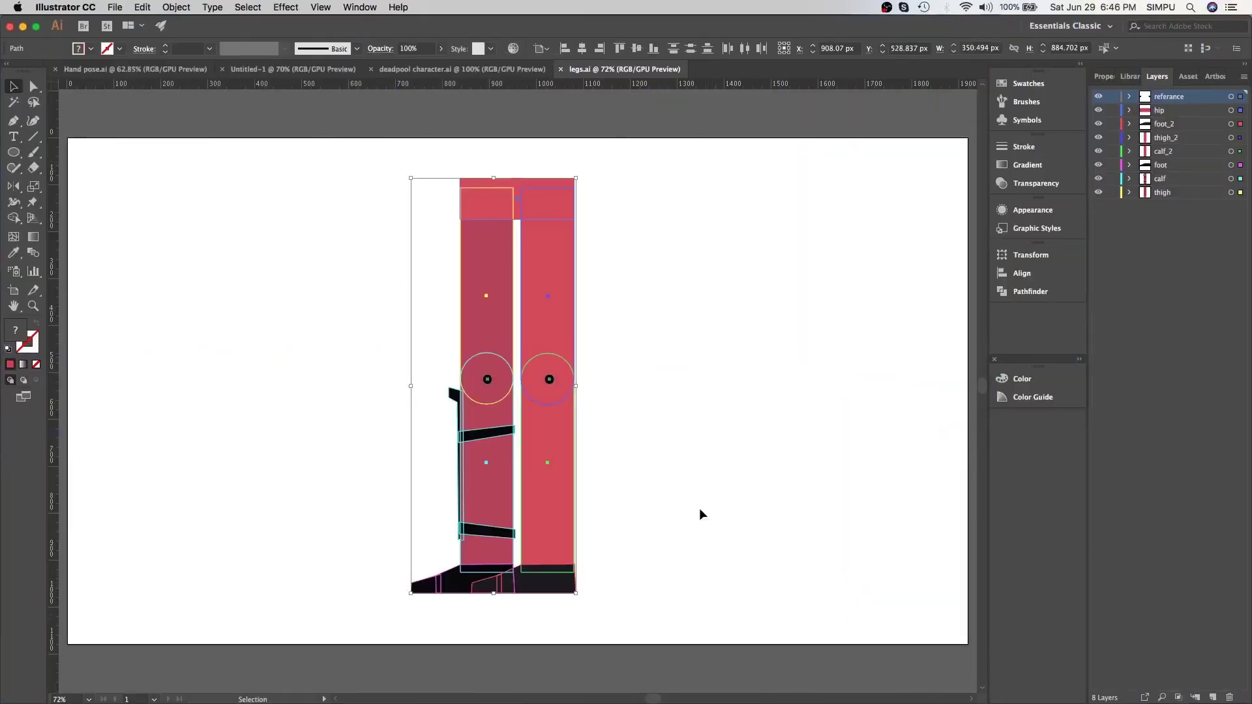
click(692, 464)
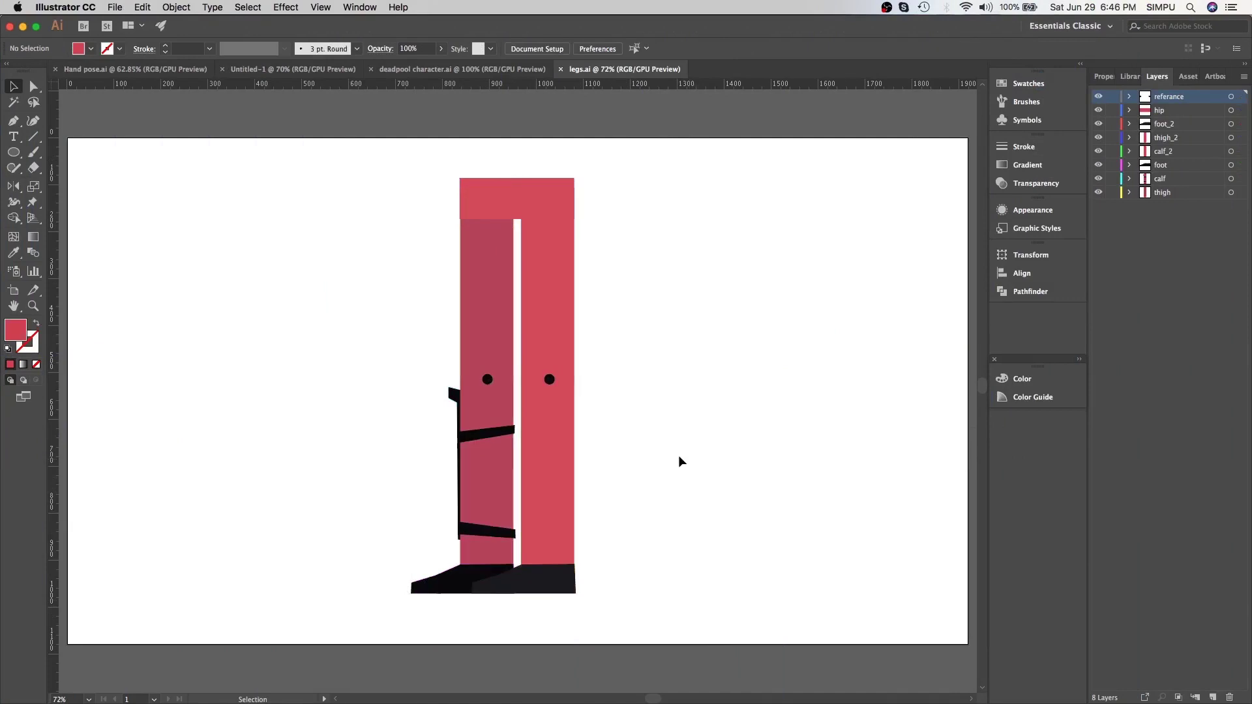
click(1164, 194)
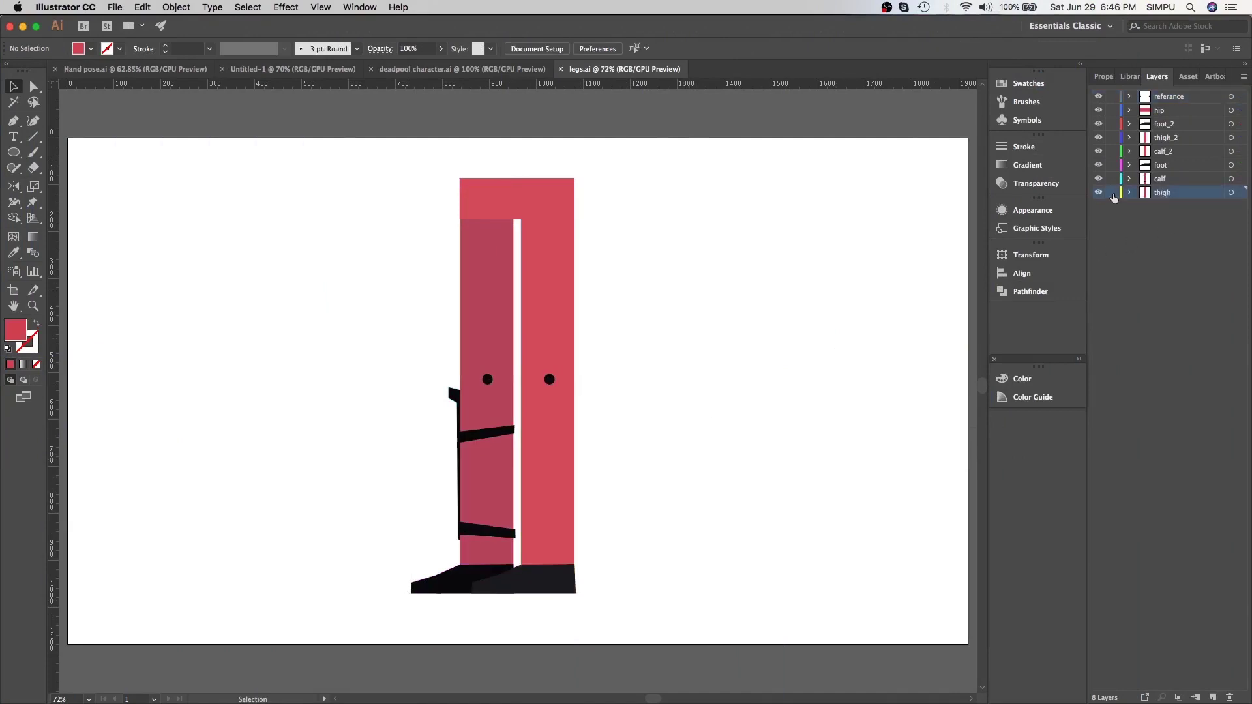
click(1099, 193)
click(1099, 192)
click(1099, 179)
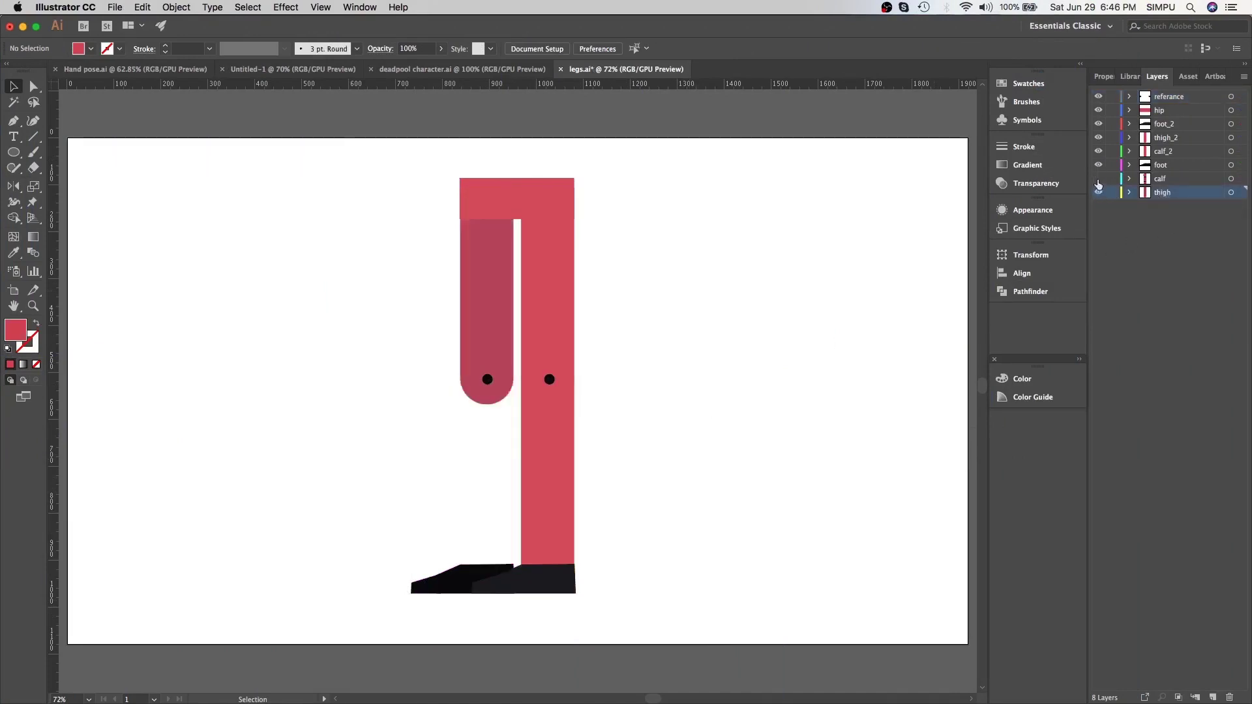
click(1099, 179)
click(1100, 166)
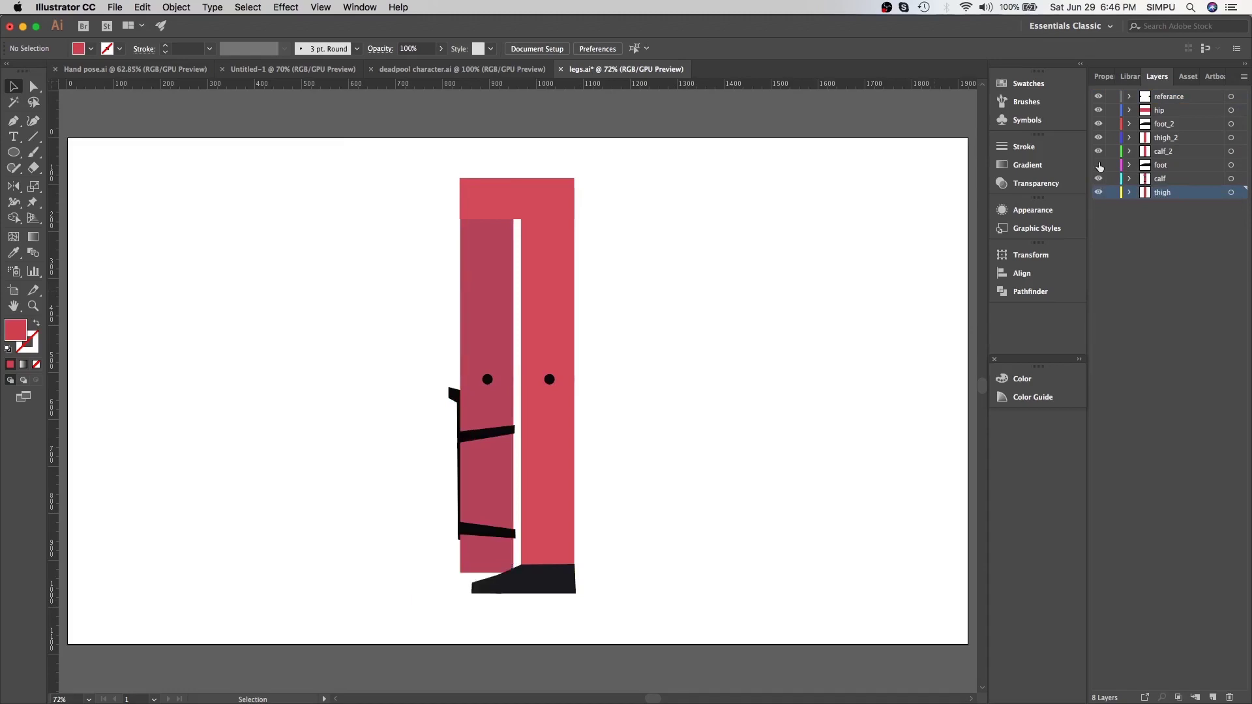
click(1100, 166)
click(1099, 152)
click(1099, 151)
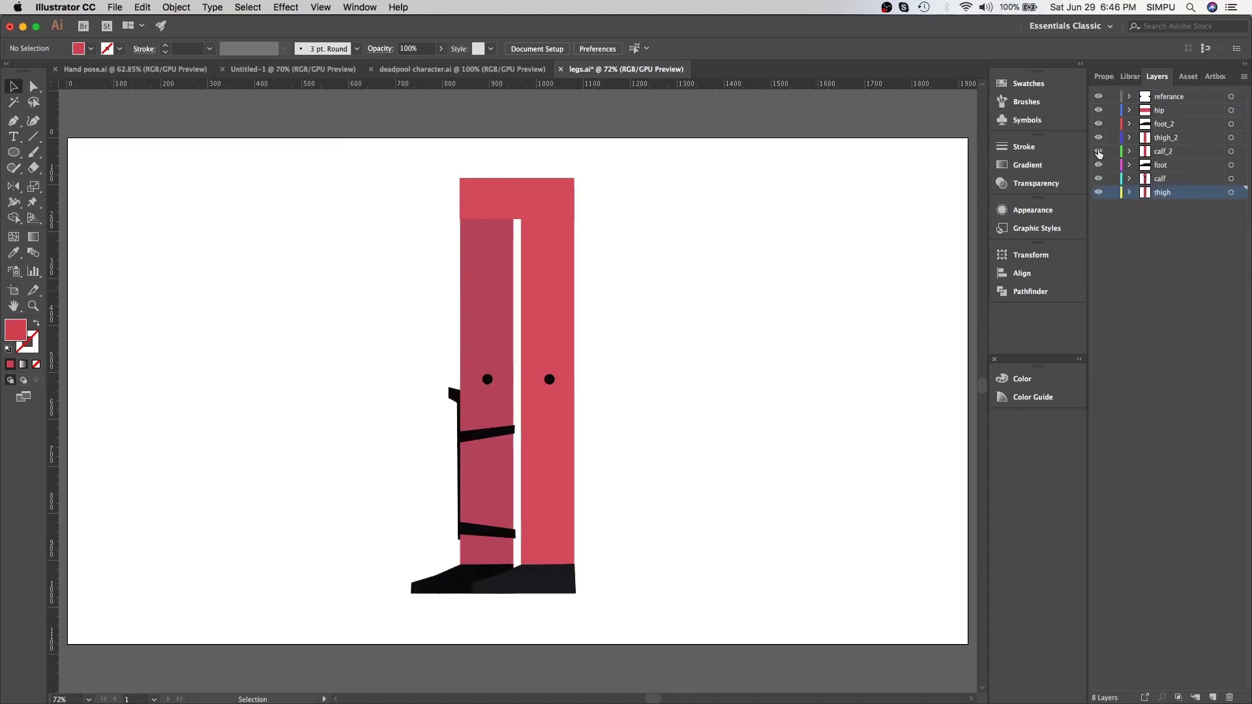
click(1099, 137)
click(1099, 138)
click(1168, 99)
click(1099, 96)
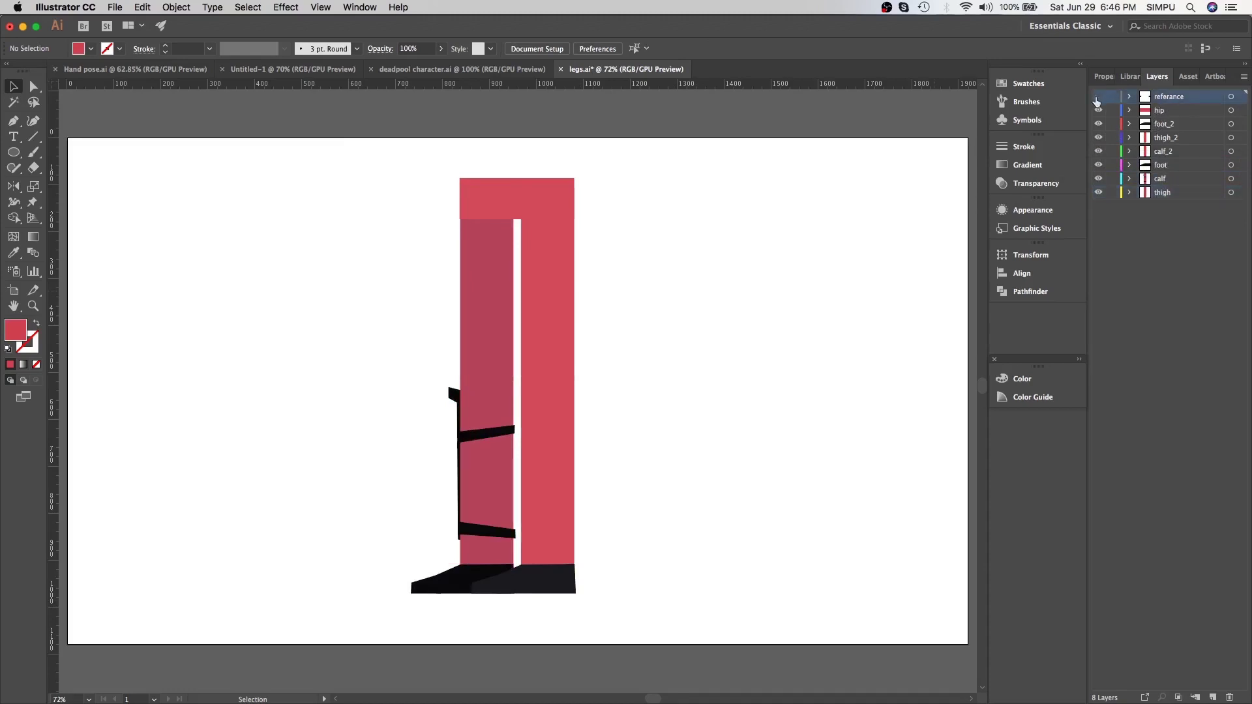
click(1099, 97)
click(531, 359)
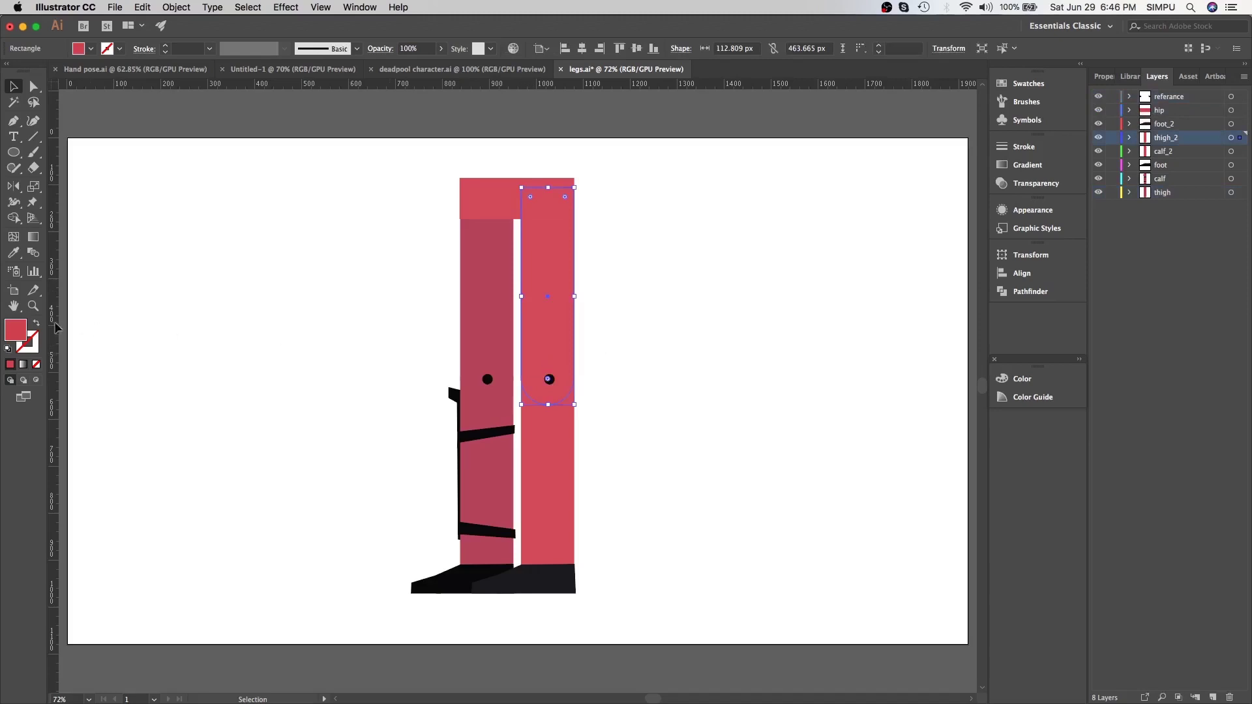
click(36, 323)
click(572, 464)
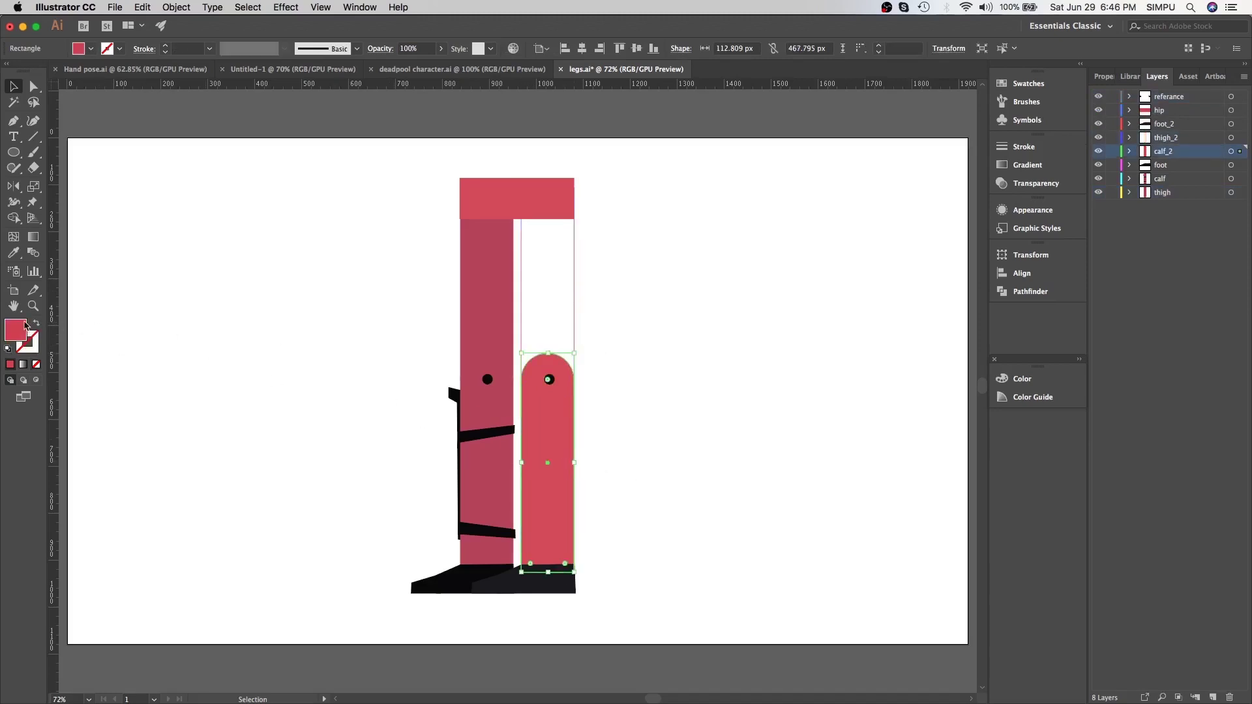
click(36, 322)
click(574, 324)
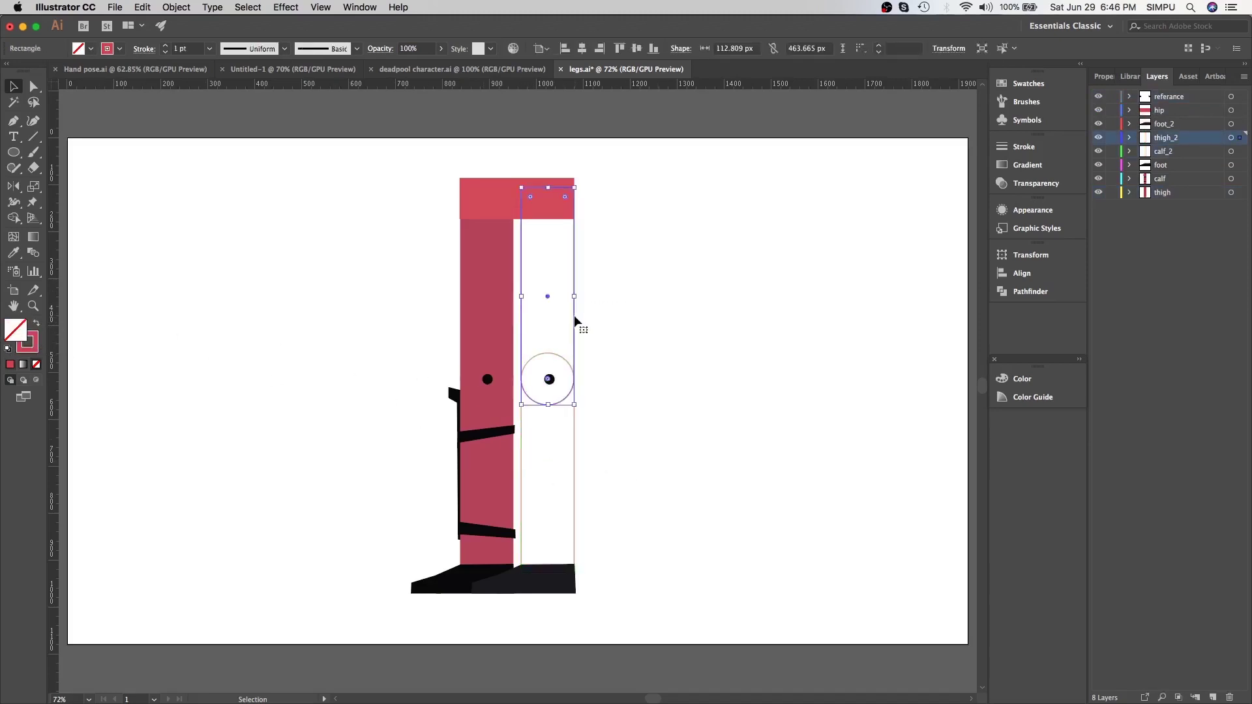
drag(576, 321, 660, 323)
click(644, 442)
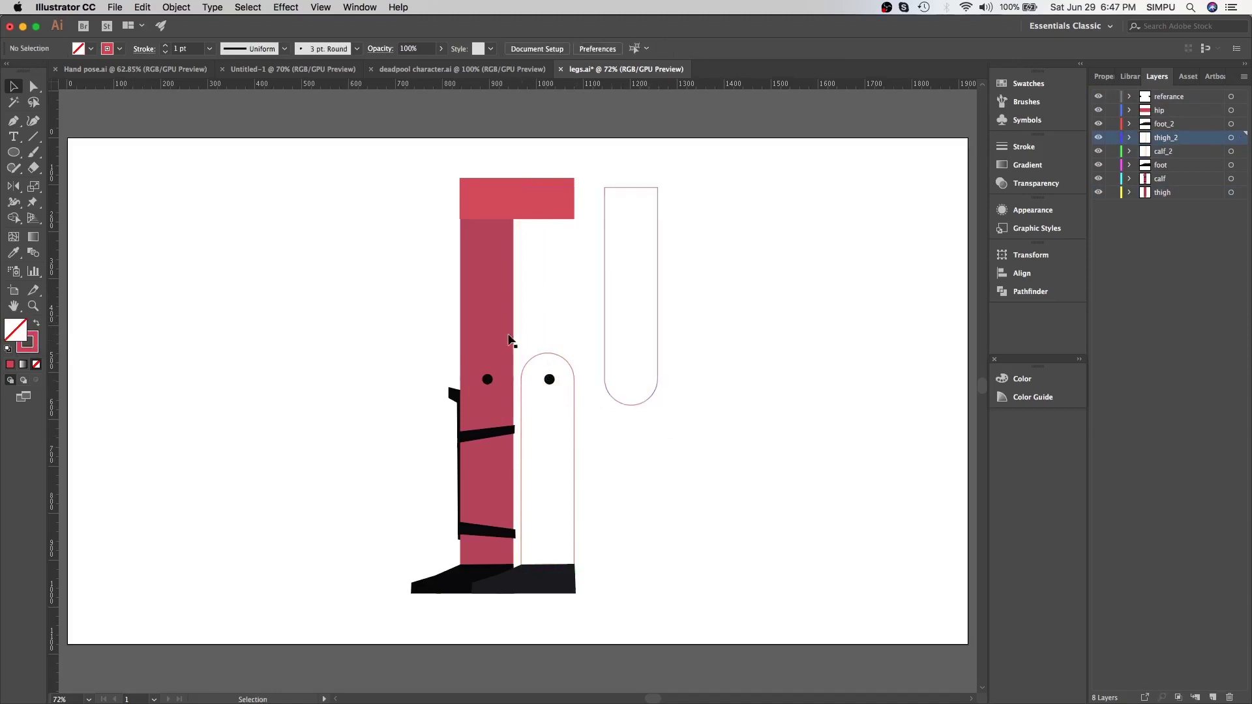
click(511, 340)
key(shift+x)
click(509, 484)
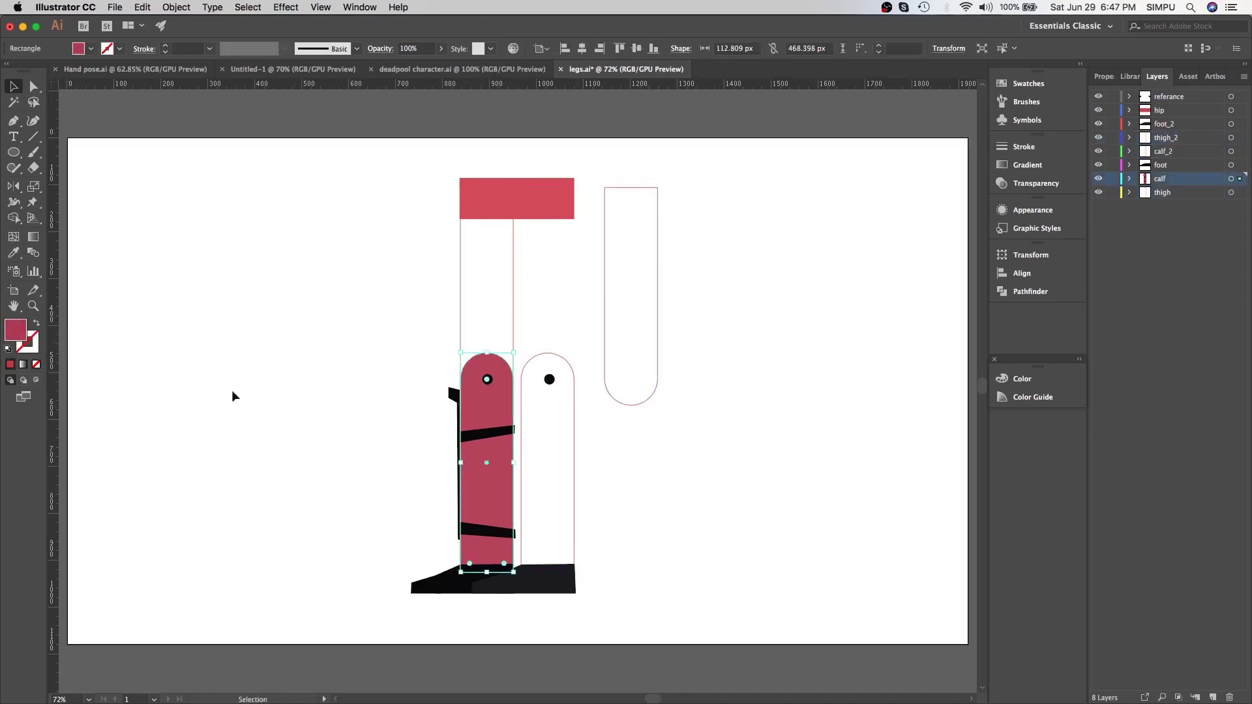
key(shift+x)
click(238, 353)
click(461, 302)
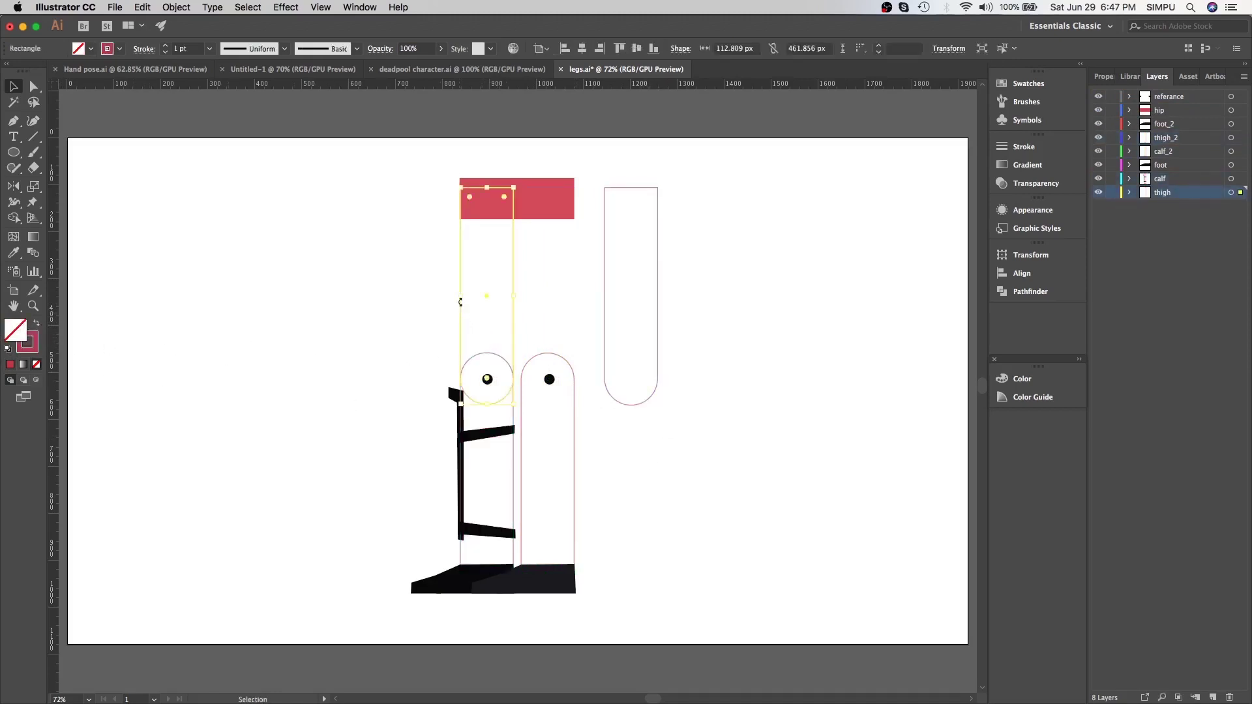
drag(461, 284, 380, 283)
click(556, 432)
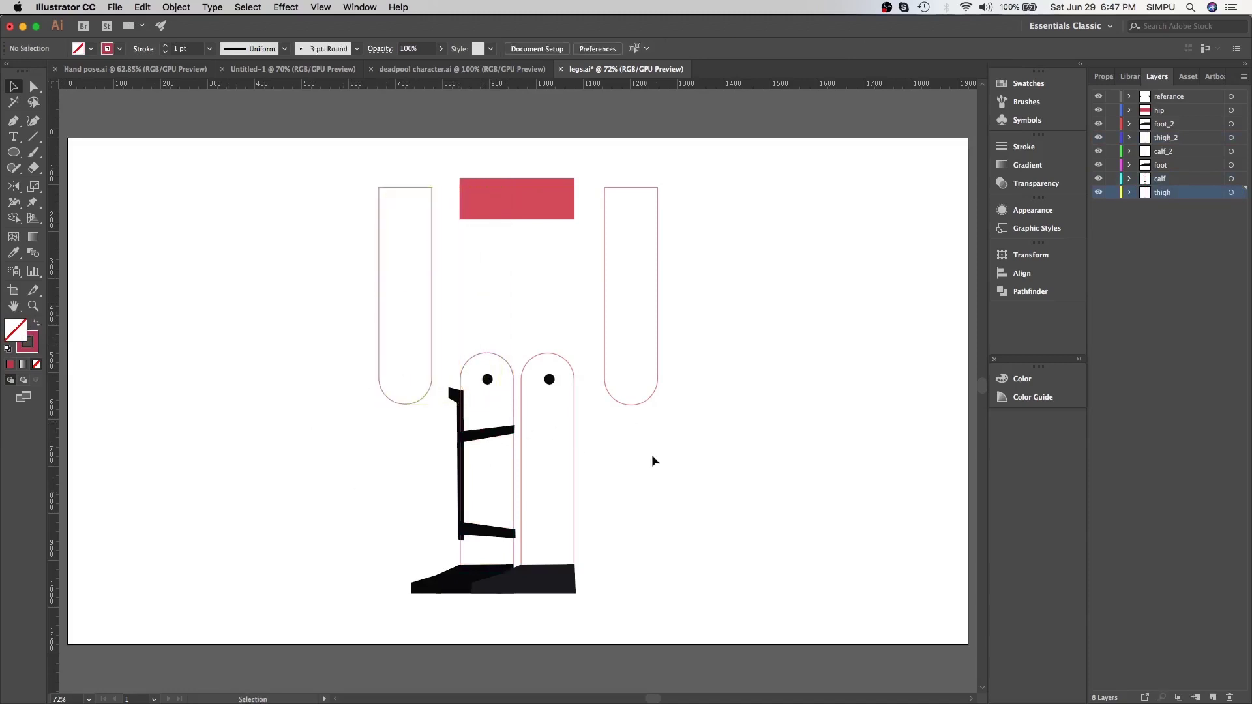
key(super+z)
key(super+z)
key(super+z)
key(super+z)
key(super+z)
key(super+z)
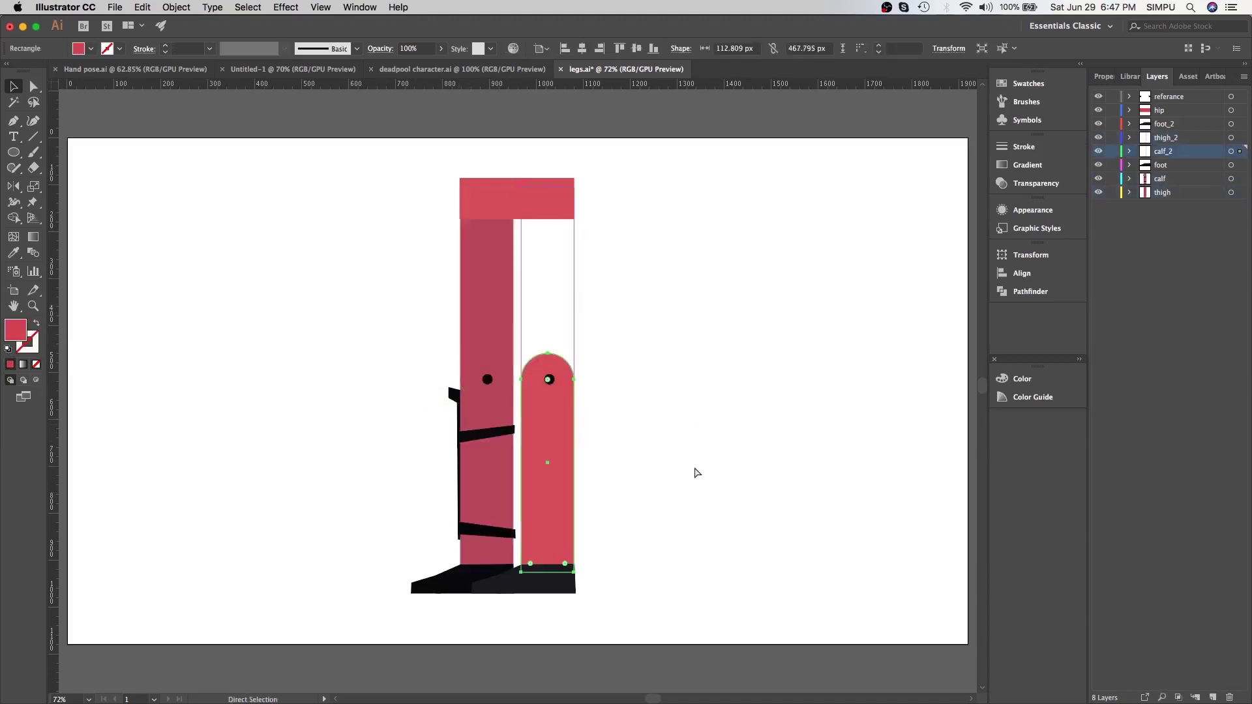
click(675, 450)
drag(346, 168, 675, 618)
mouse_move(652, 699)
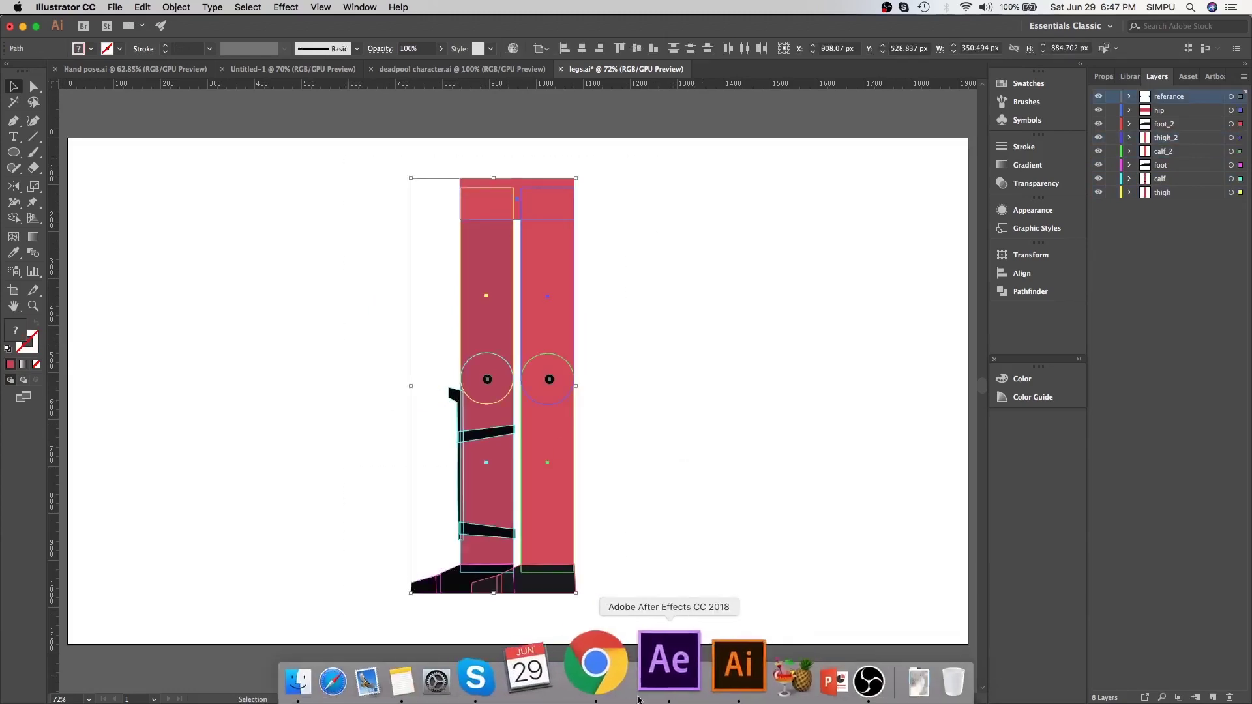
Create the 'Legs Animation' composition at 1920×1080, 29.97 fps, one second long
click(653, 697)
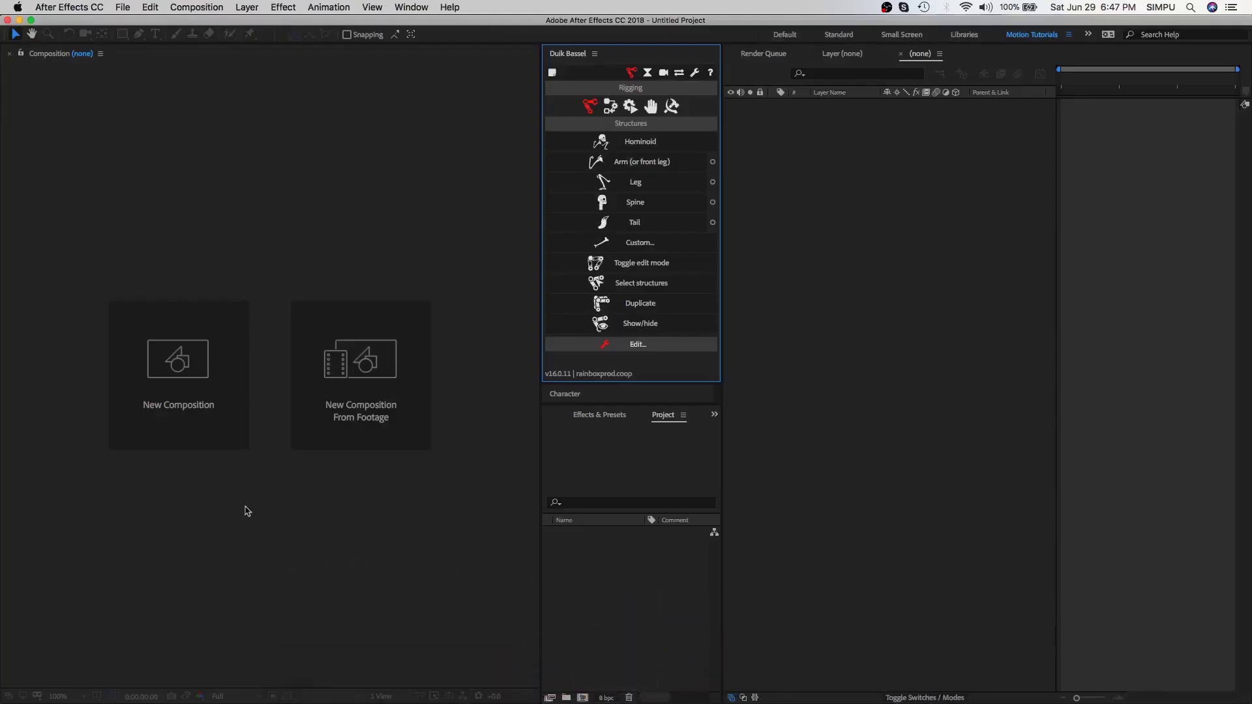
click(184, 376)
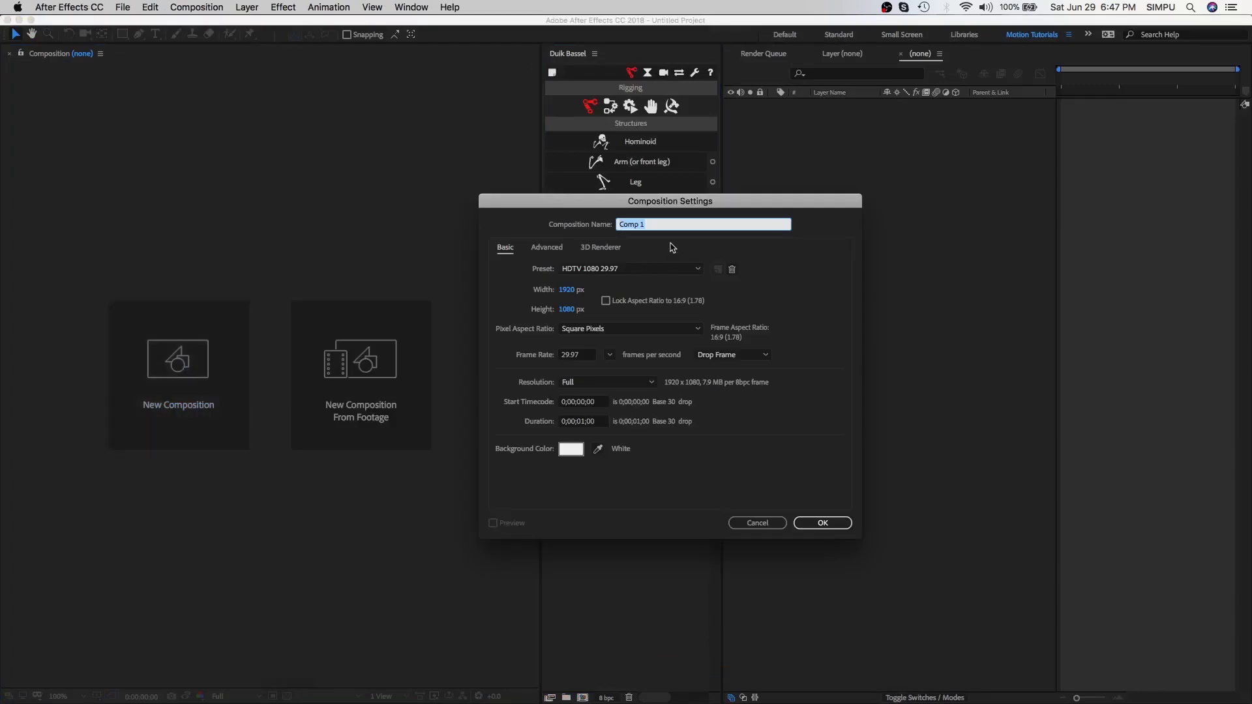
text(Legs Animation)
click(610, 355)
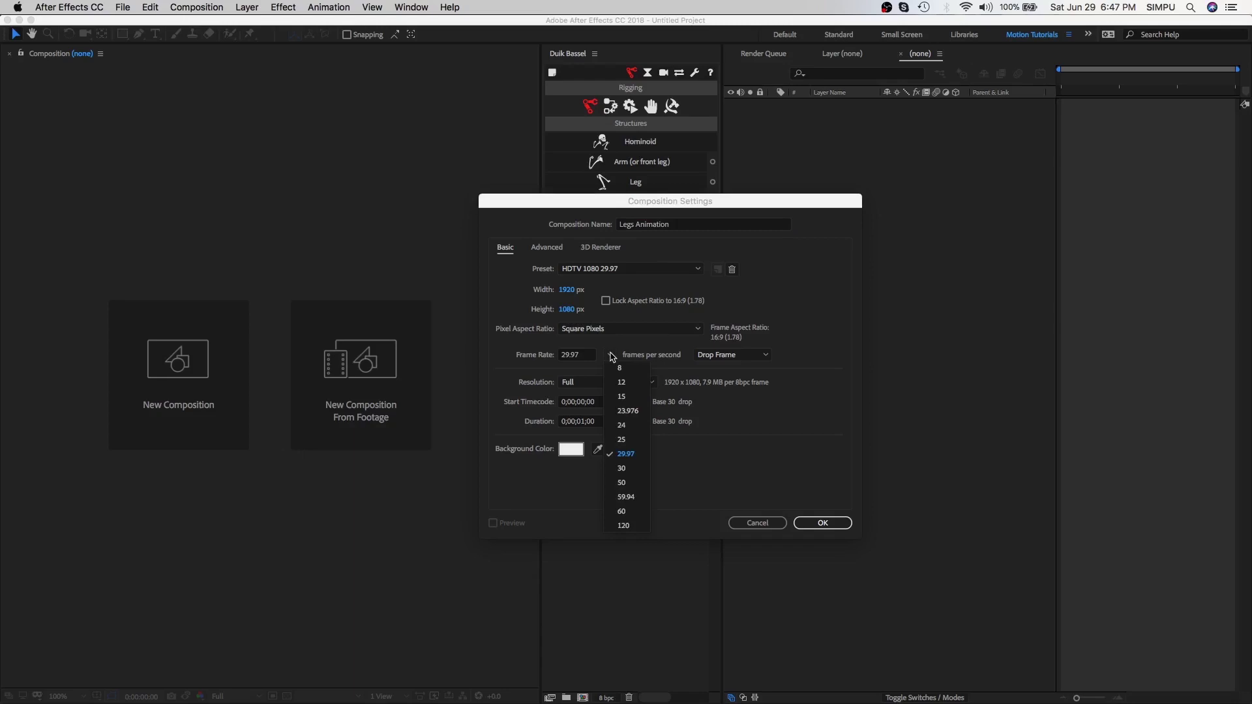
click(611, 356)
click(595, 422)
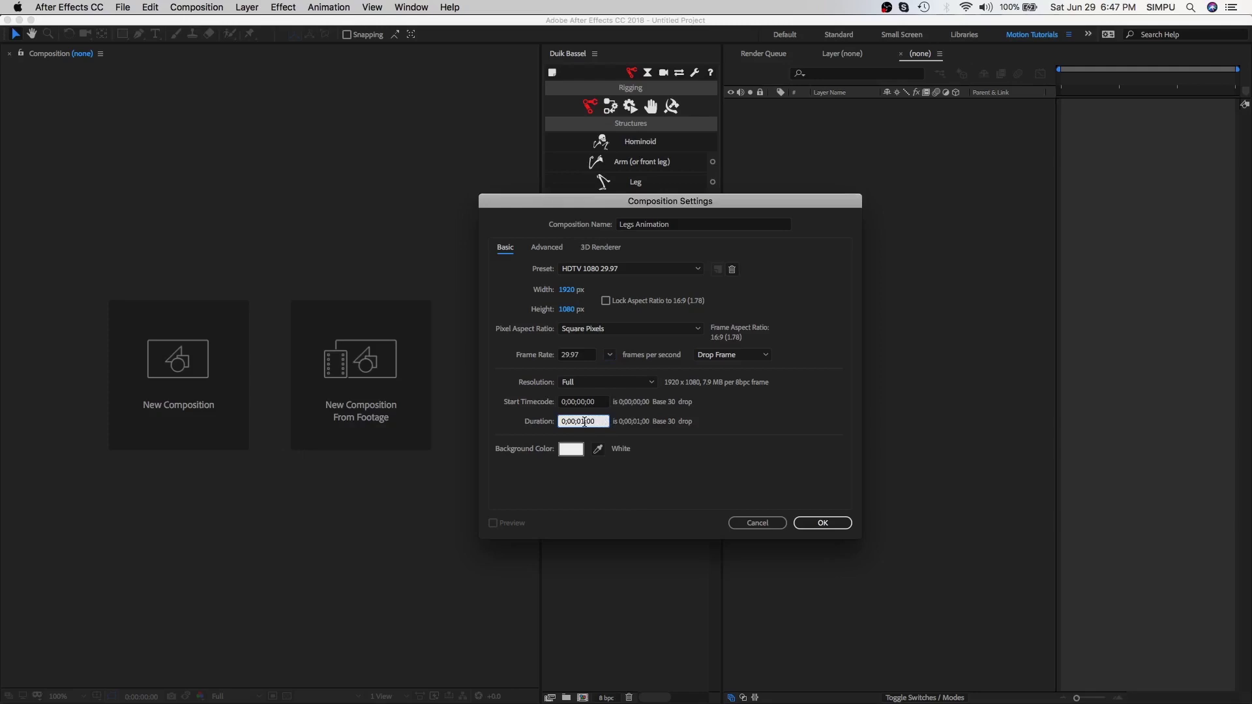
click(817, 523)
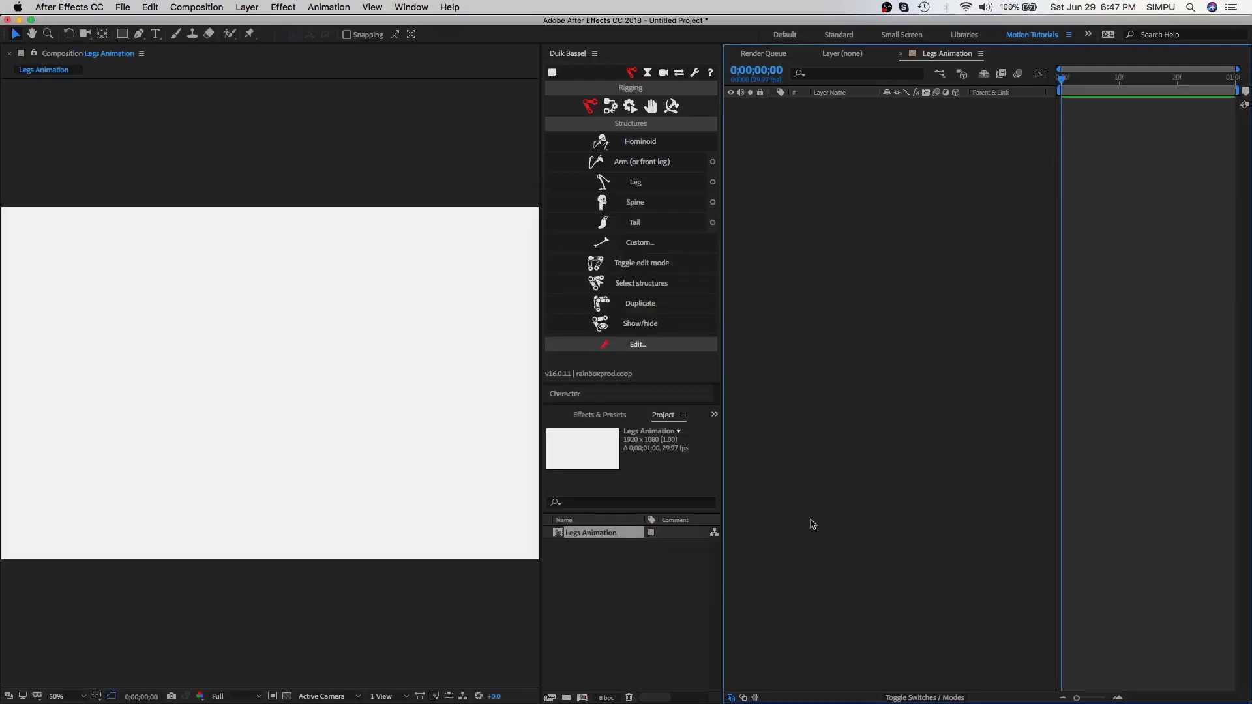
Import legs.ai as a composition retaining layer sizes and place it in Legs Animation
double_click(633, 592)
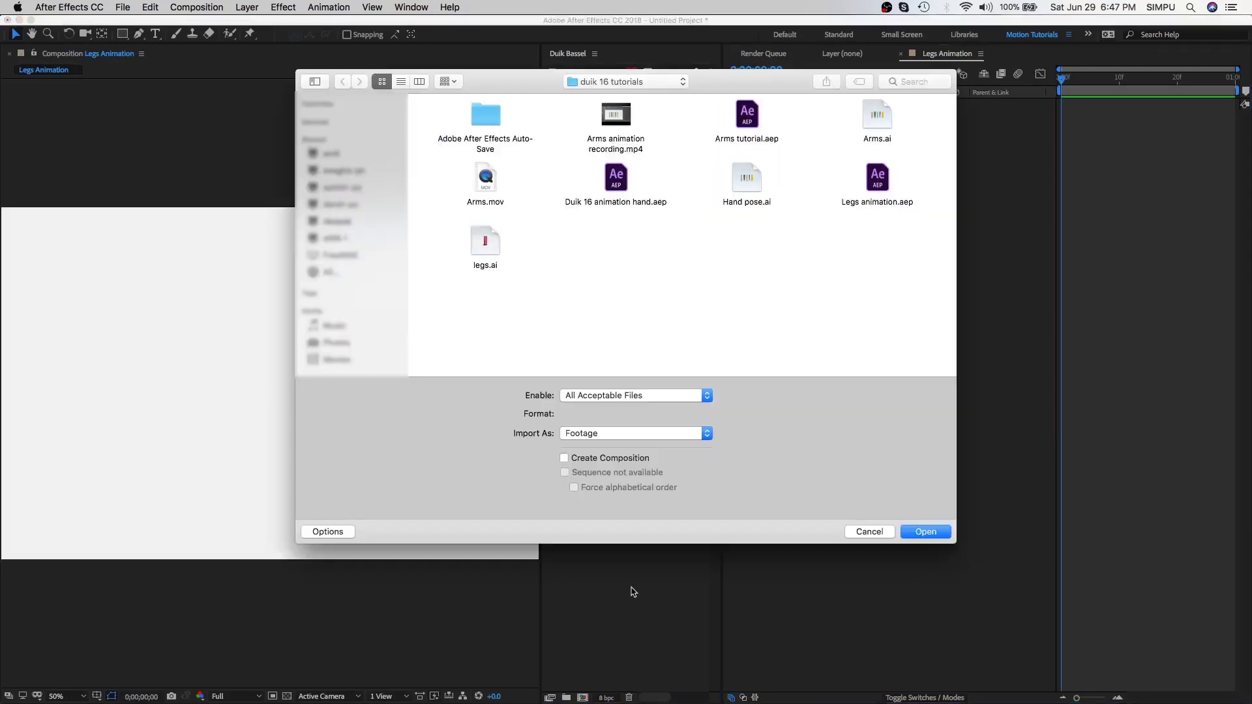
click(488, 254)
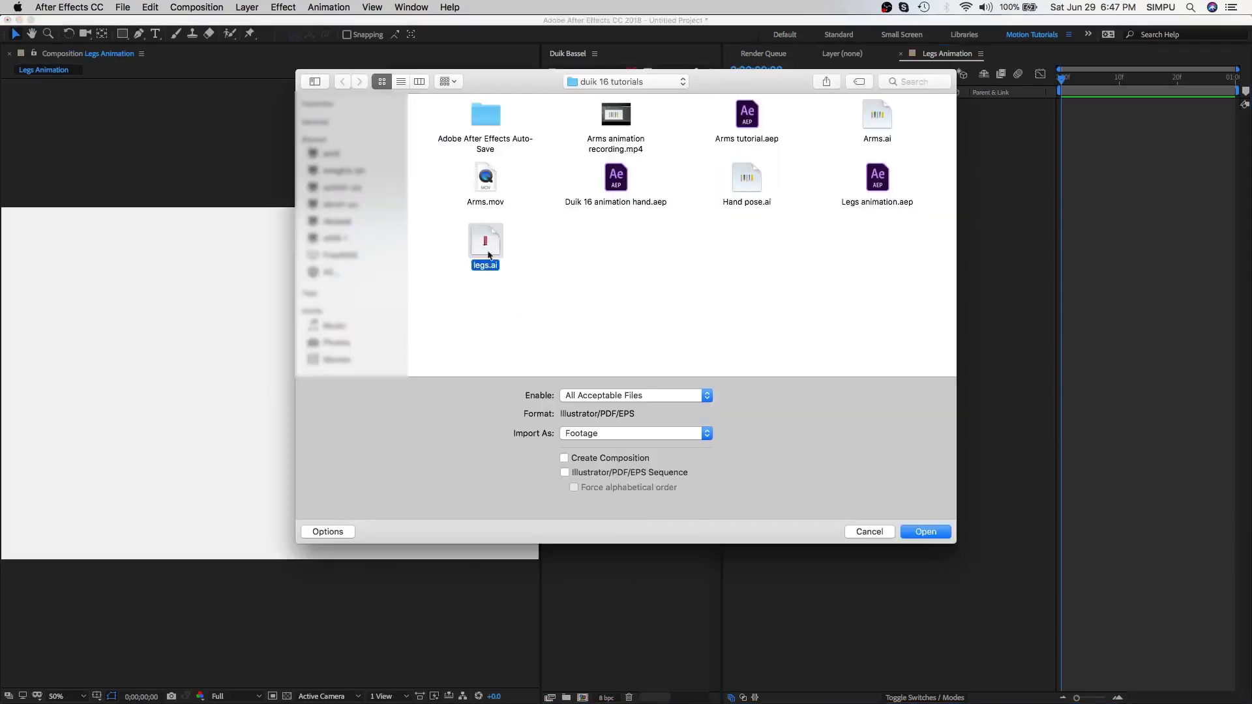
click(709, 433)
click(664, 458)
click(910, 532)
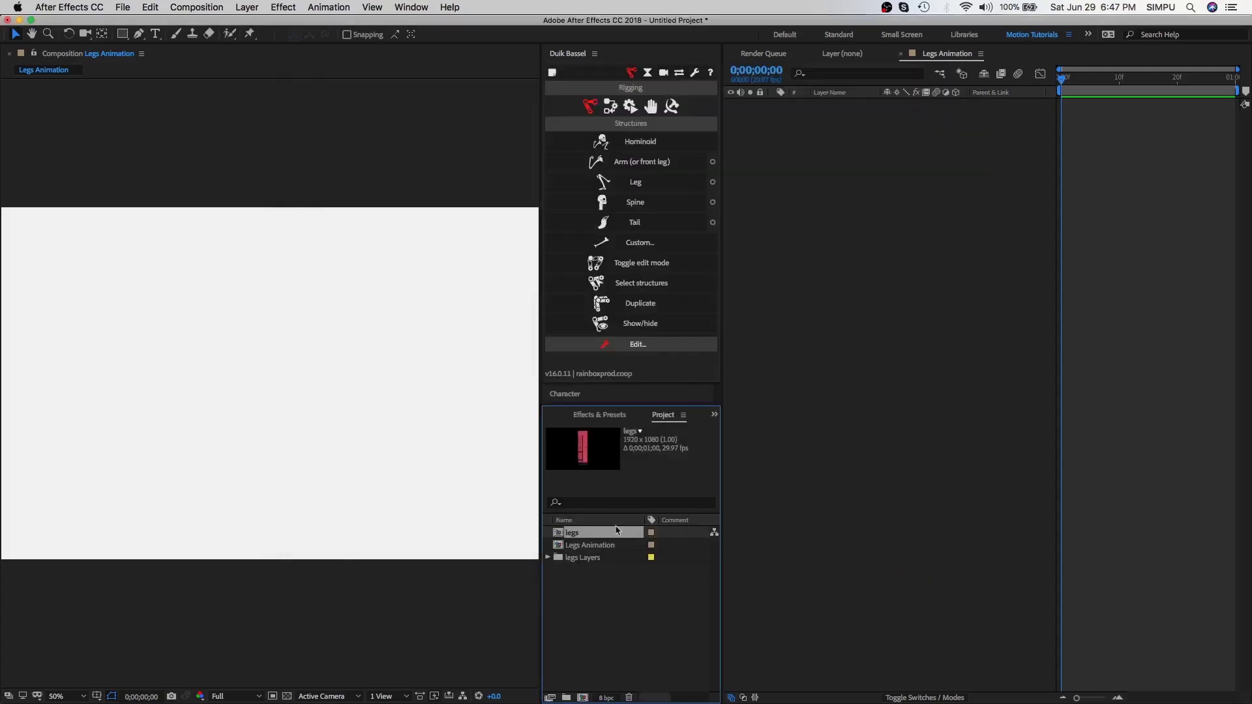
drag(586, 536, 836, 167)
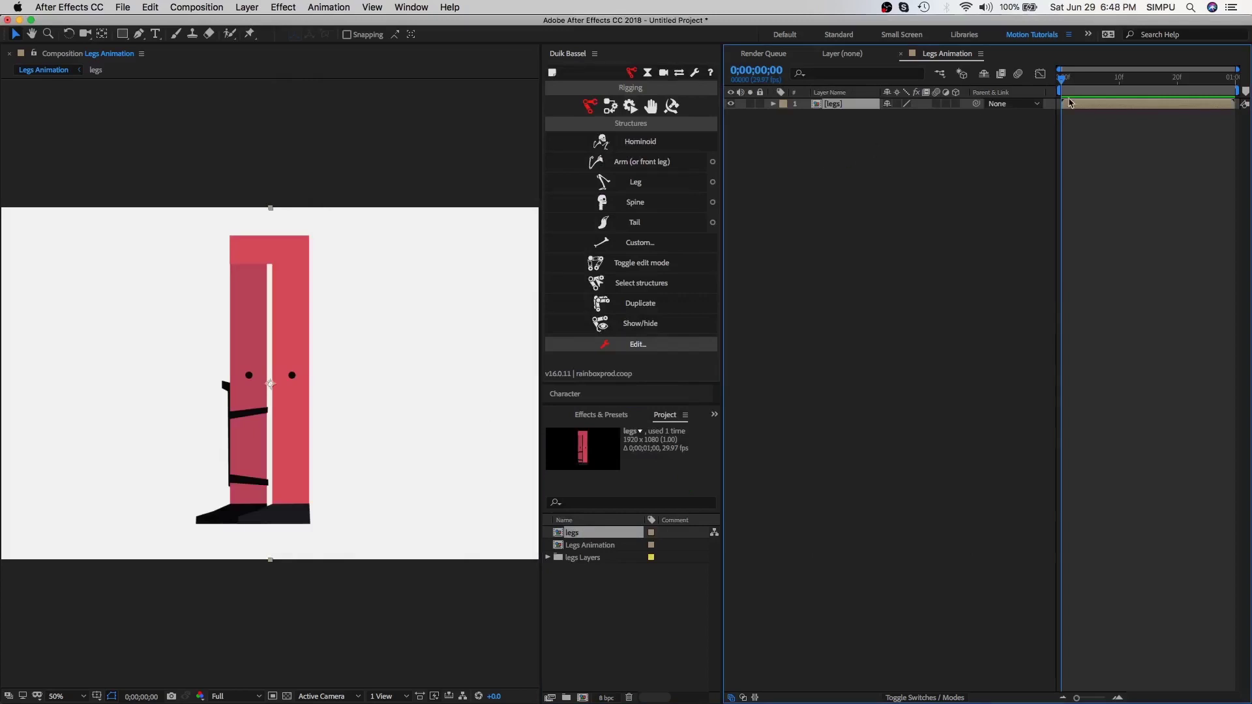
Open the legs composition and set its background colour to light grey EBEBEB
double_click(1075, 108)
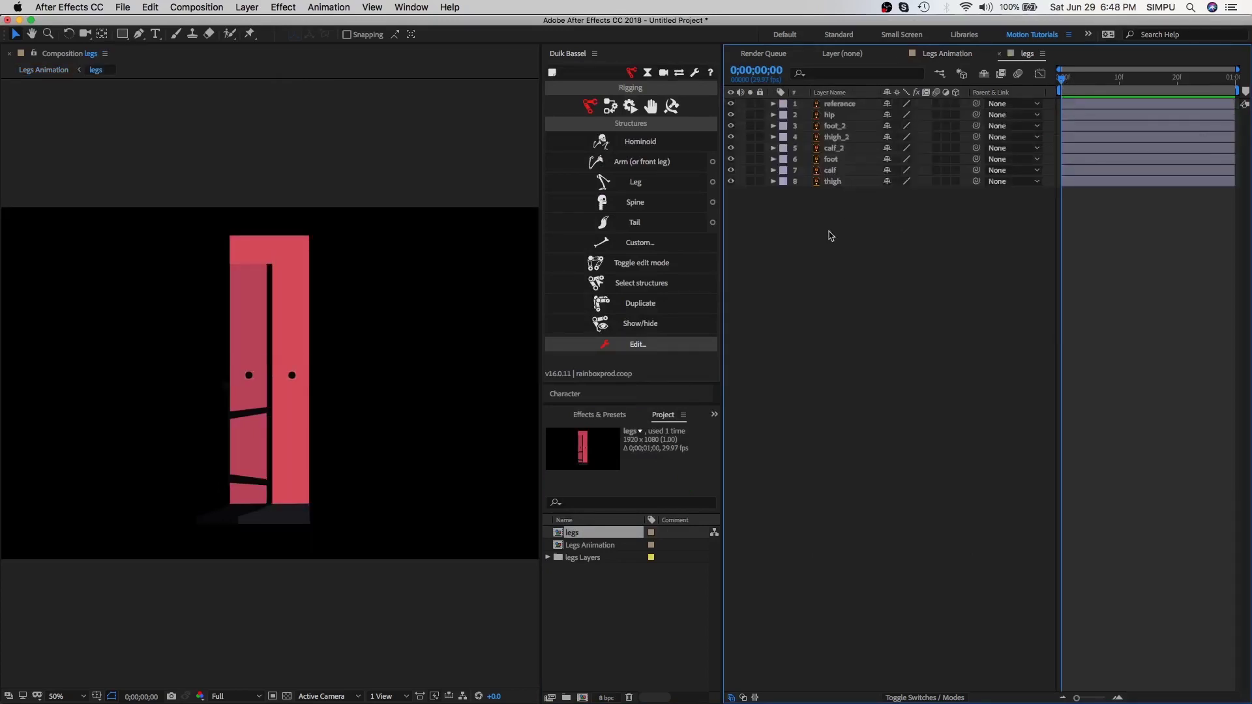
click(196, 7)
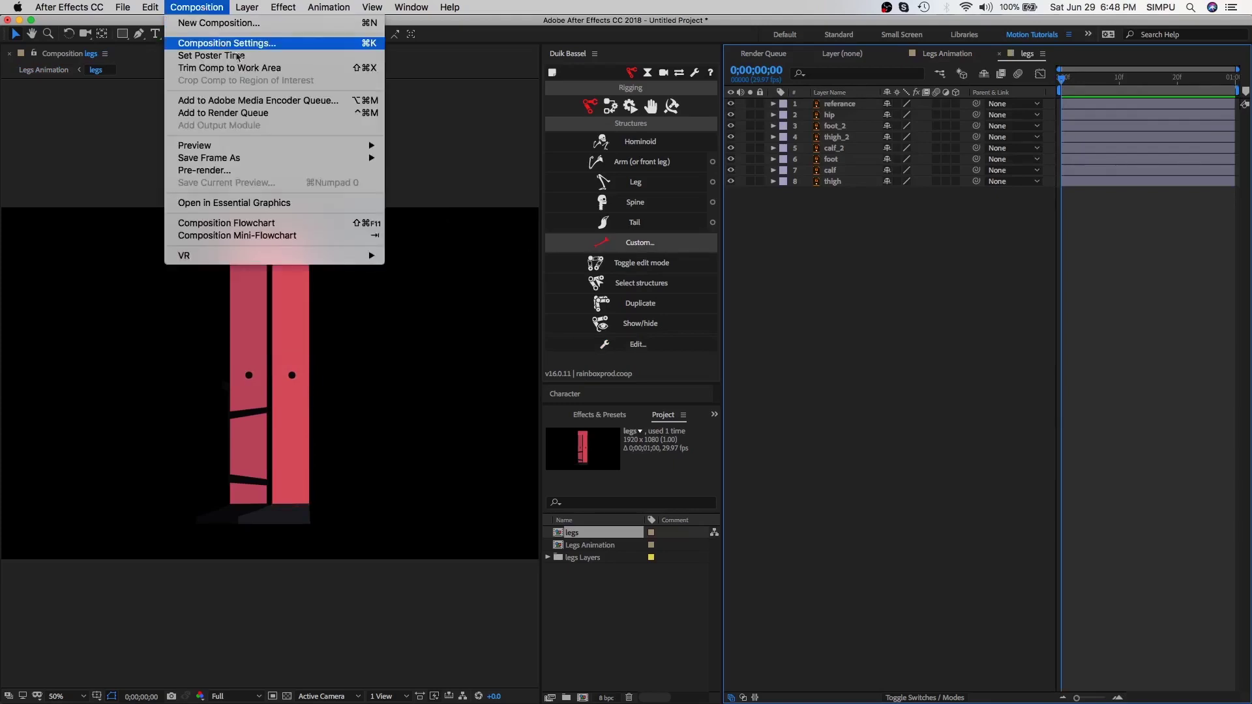
click(222, 43)
click(572, 449)
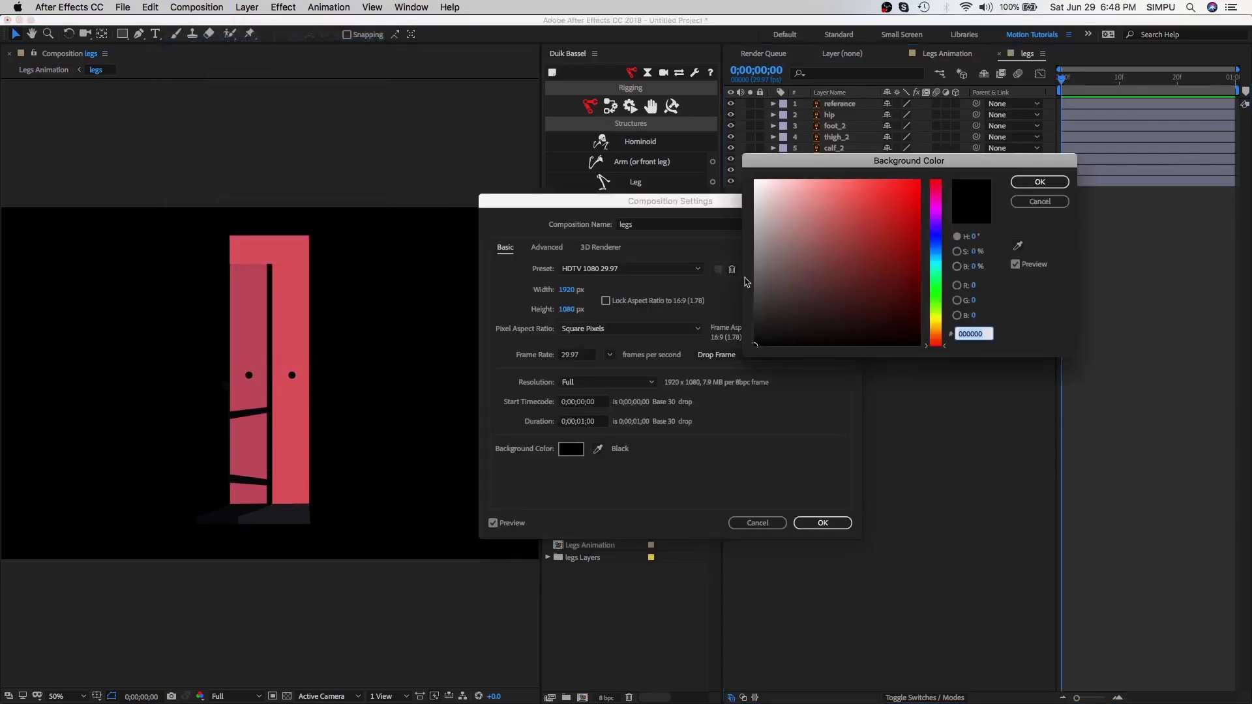
drag(768, 209, 739, 191)
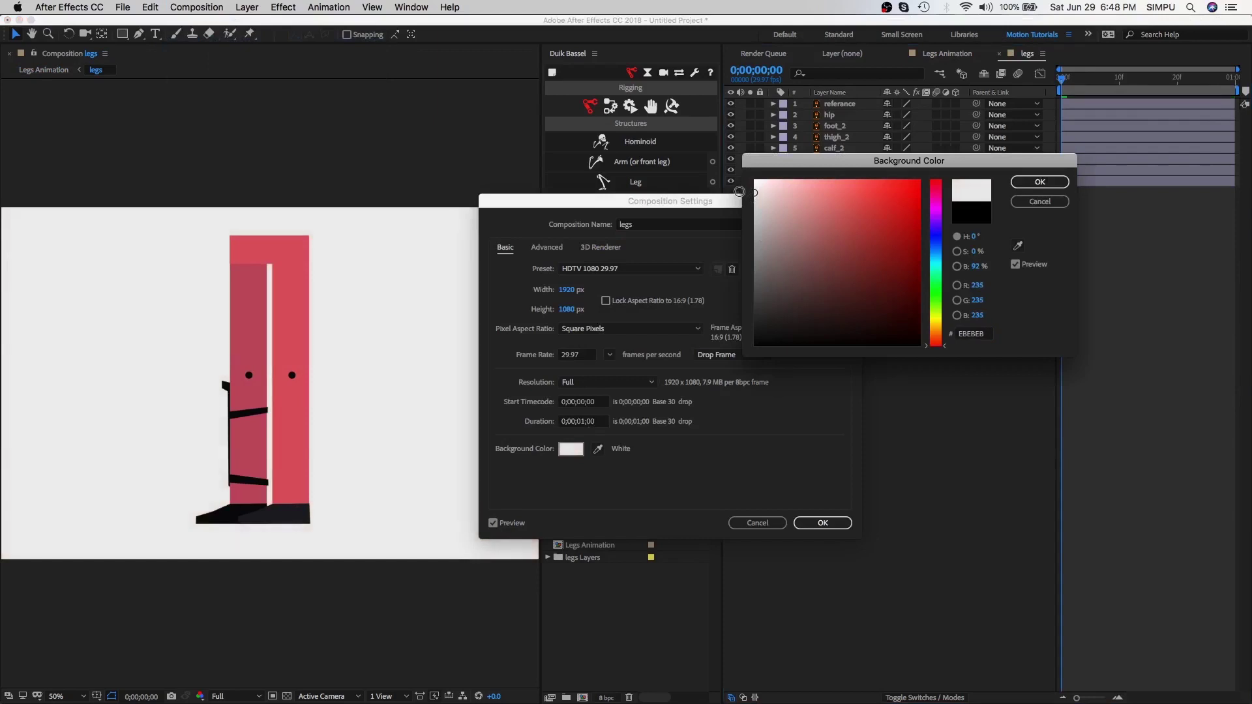
click(1040, 182)
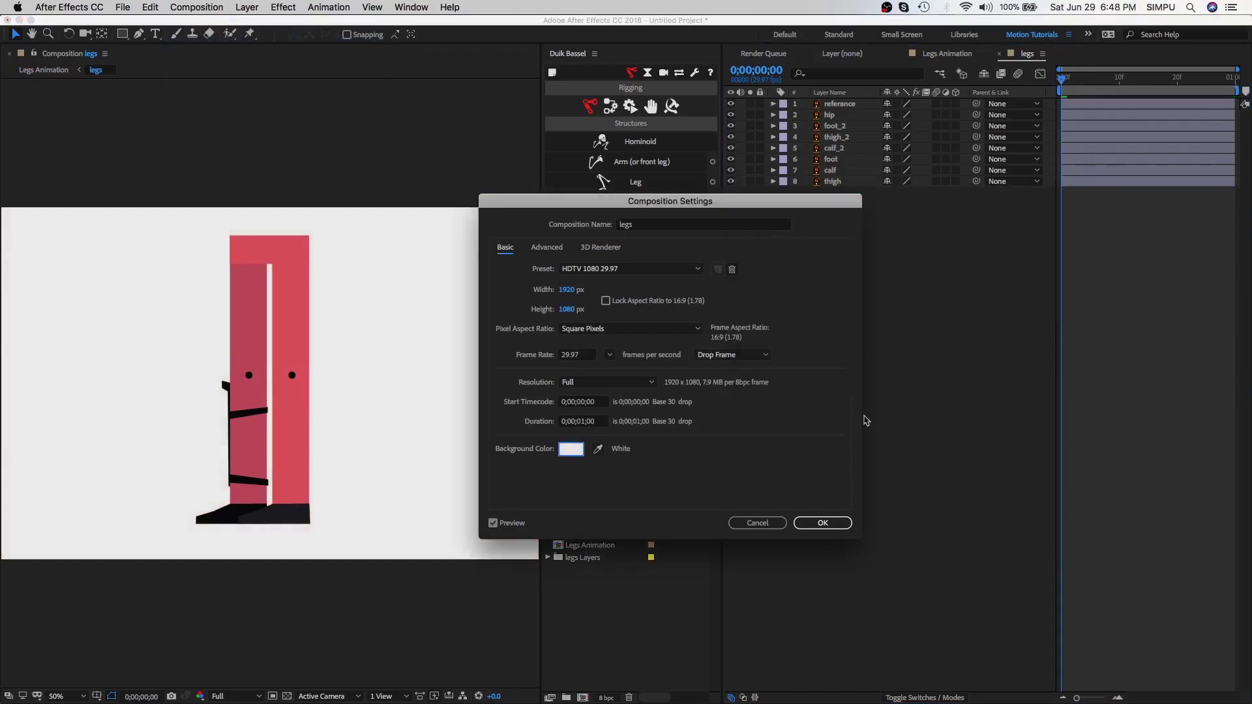
click(825, 523)
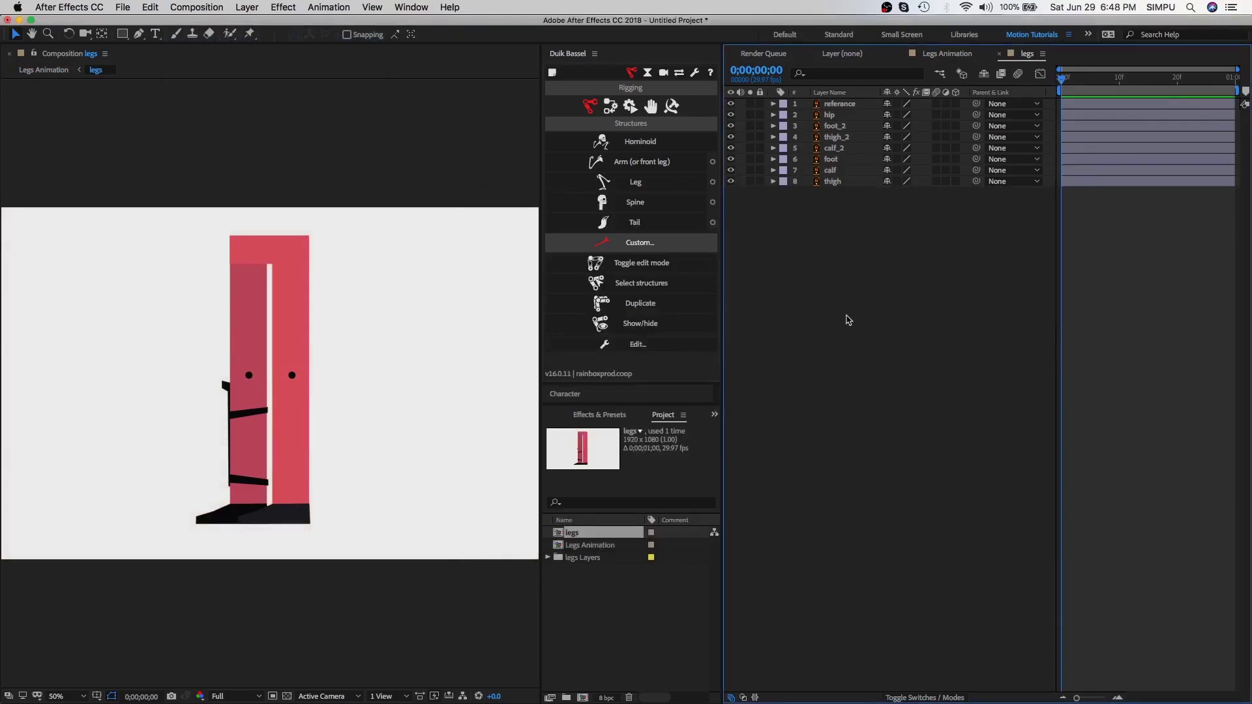
click(834, 182)
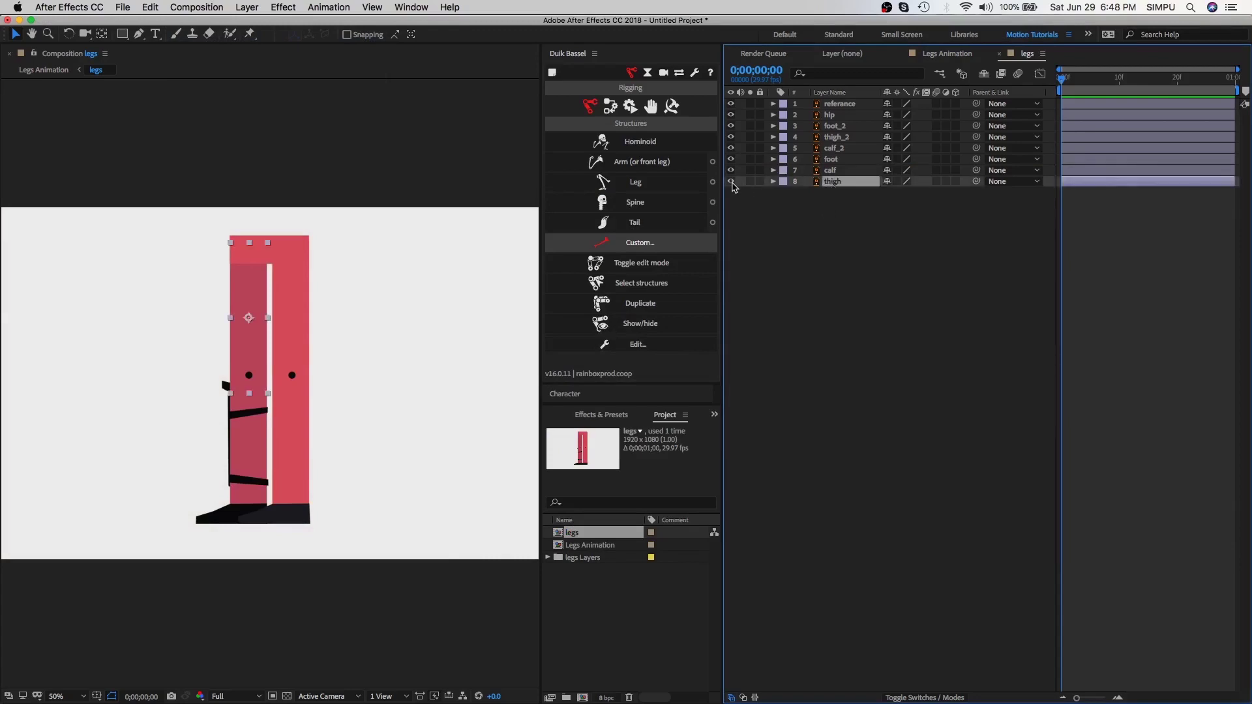
click(732, 181)
click(732, 181)
click(732, 170)
click(732, 170)
click(731, 159)
click(732, 159)
click(731, 148)
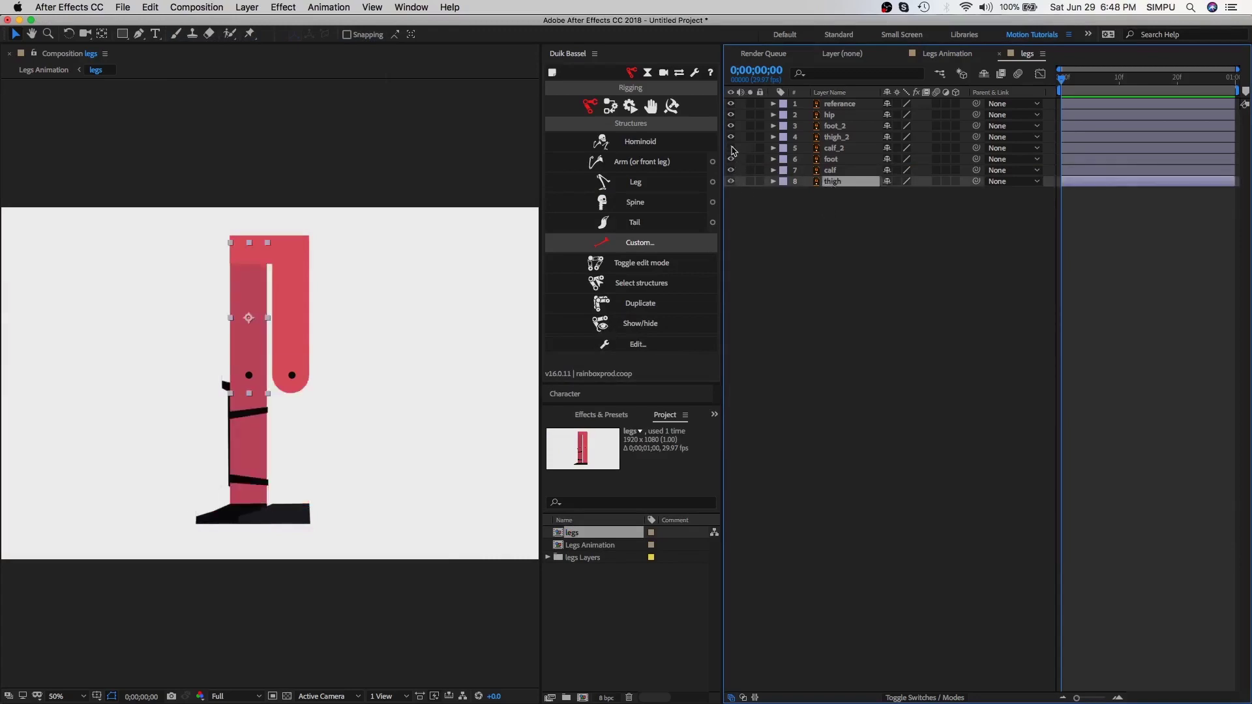
click(731, 148)
click(732, 137)
click(731, 137)
click(731, 126)
click(731, 126)
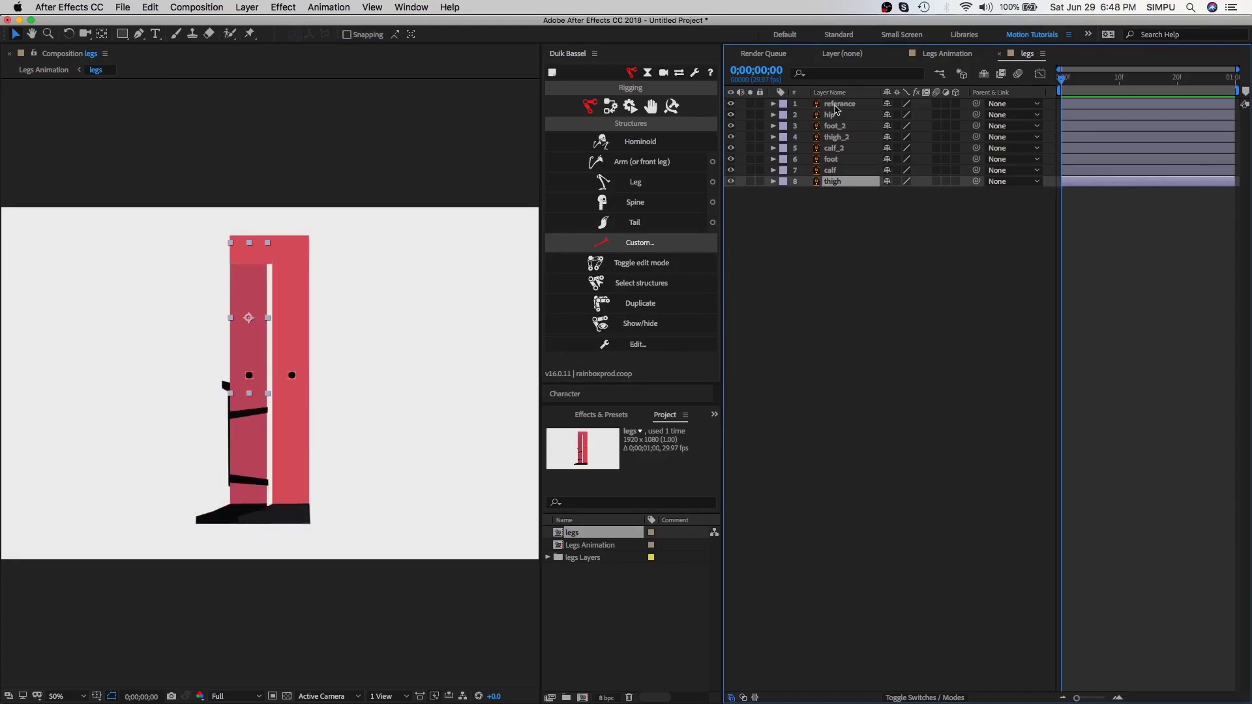
click(850, 264)
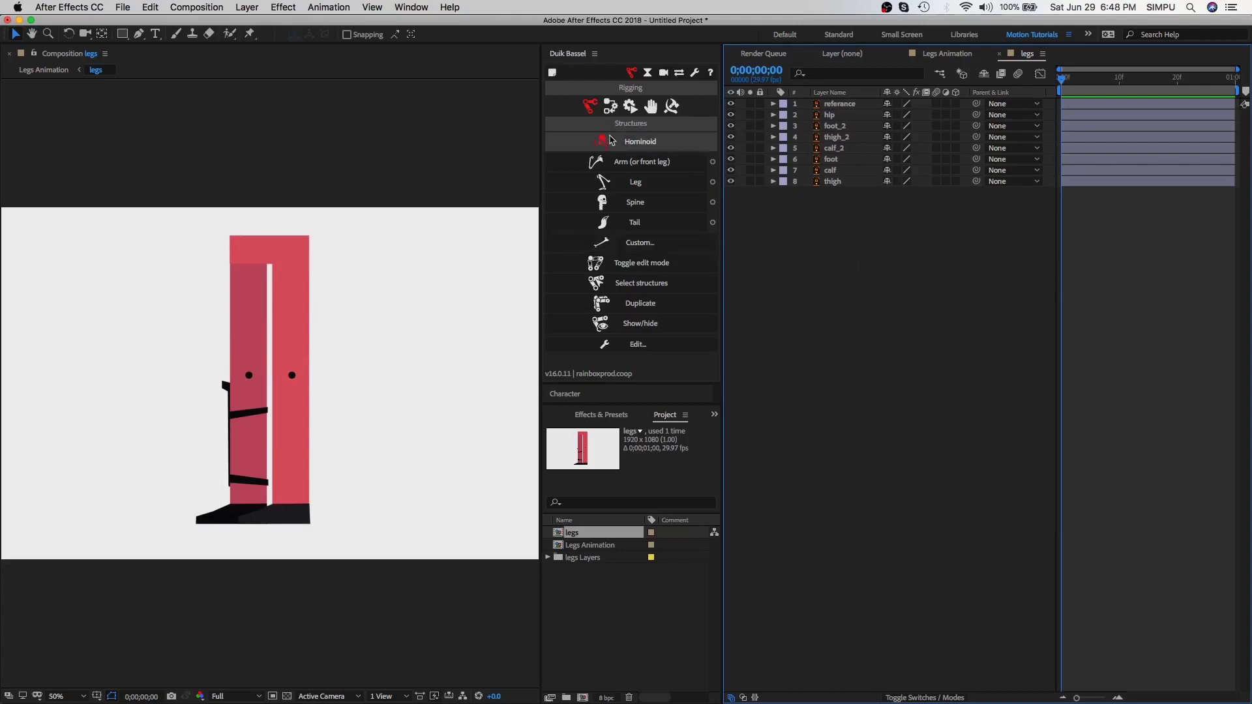
Open Duik Bassel and create a leg structure with Thigh, Calf, Foot and Toes bones
click(412, 7)
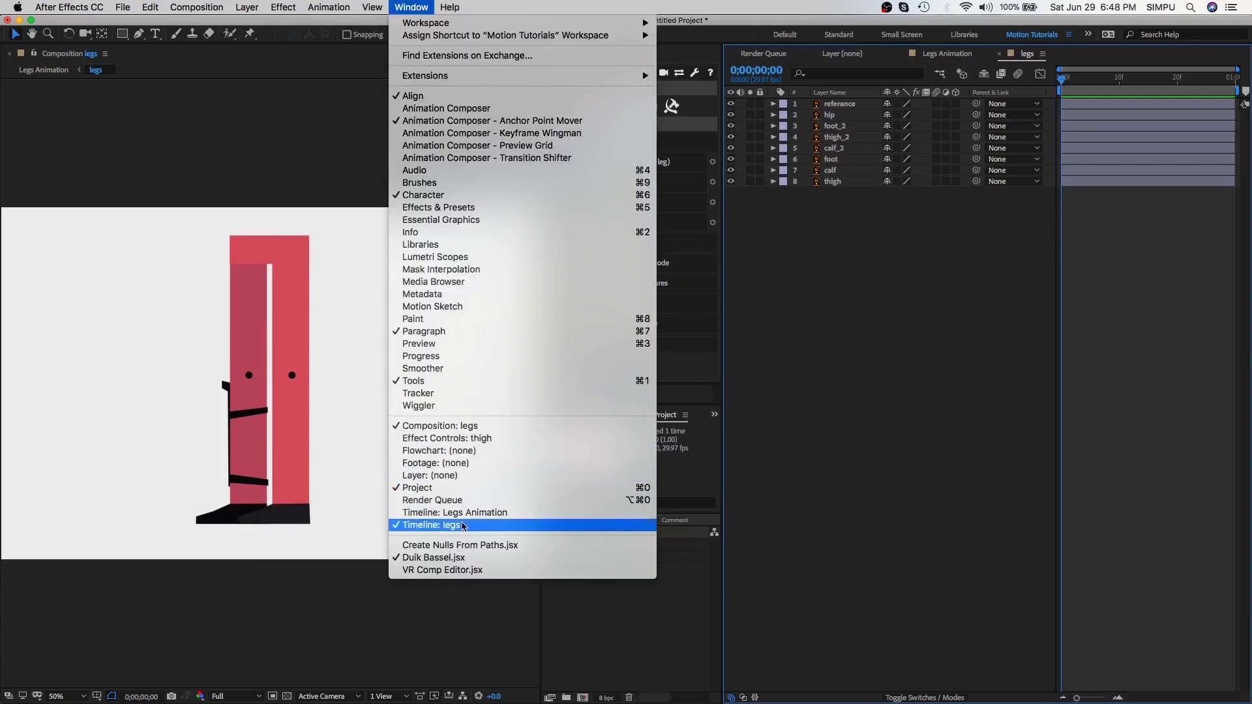
click(478, 559)
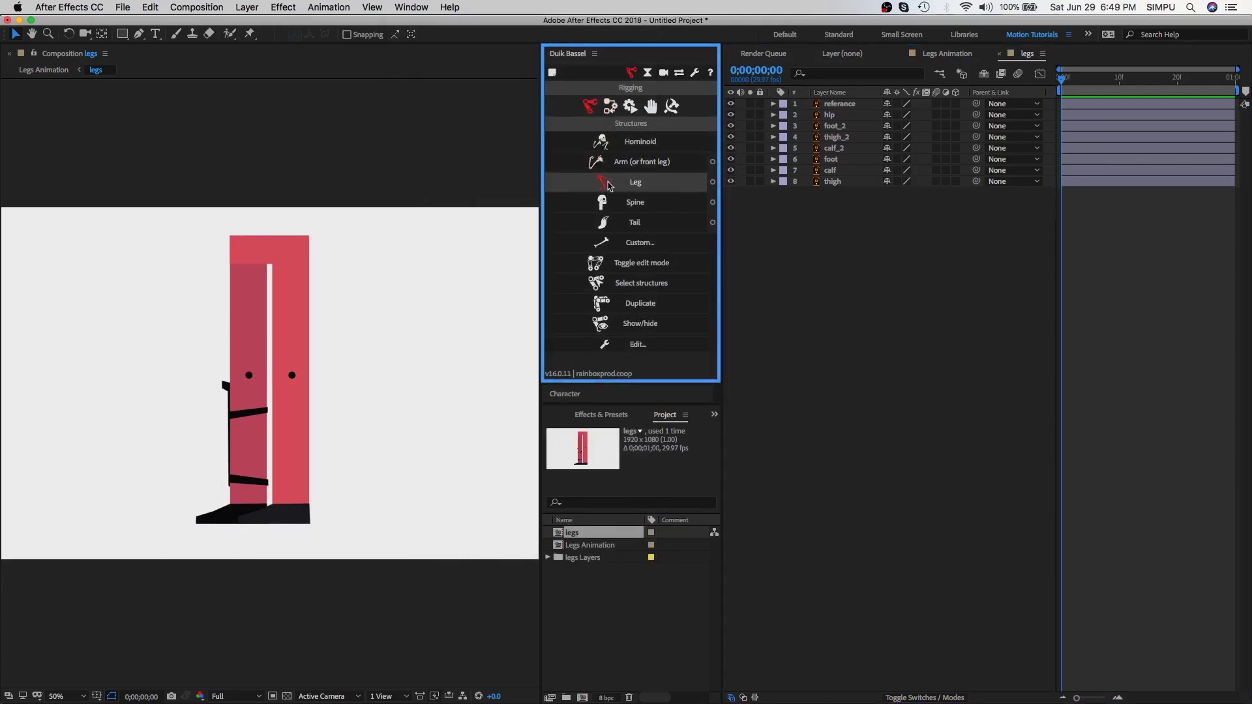
click(704, 188)
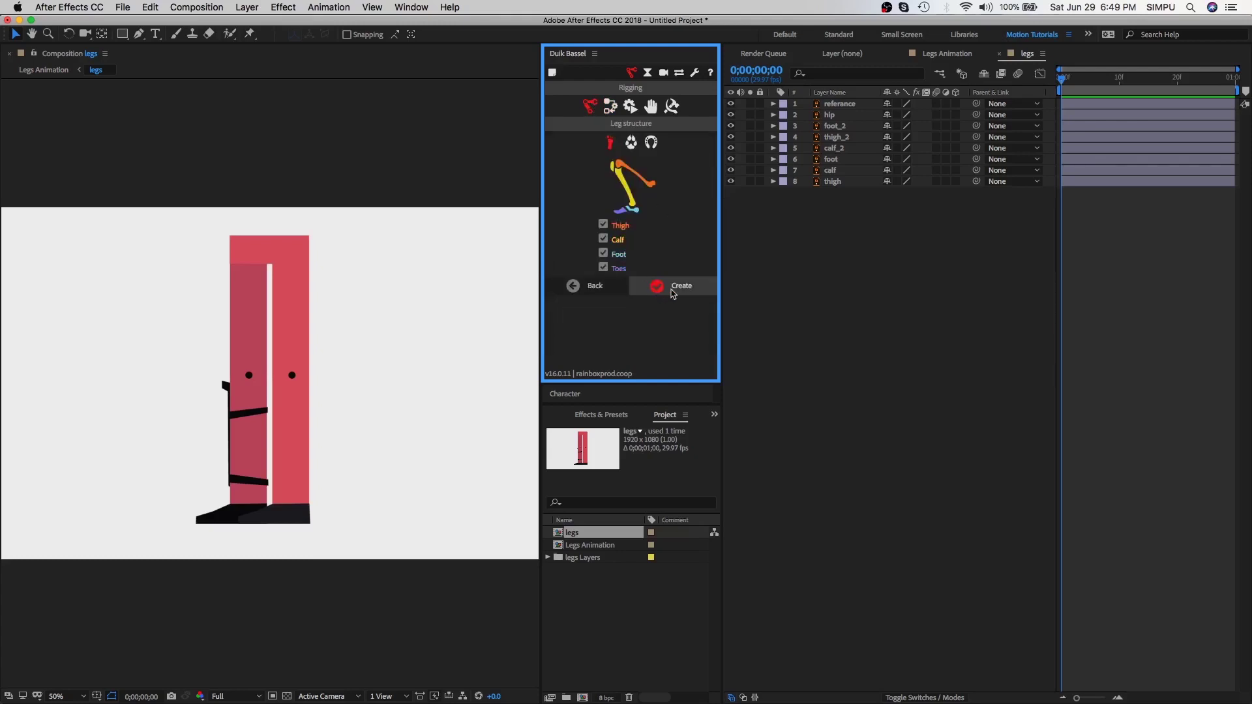
click(681, 287)
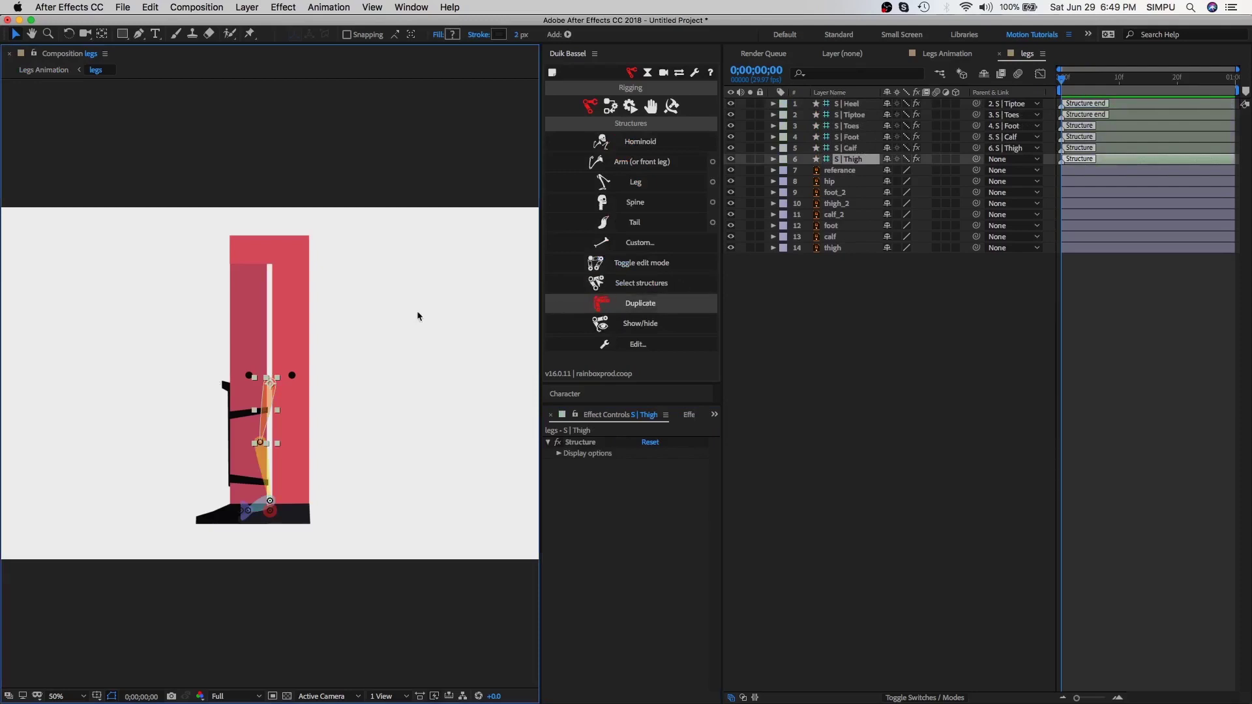
Zoom to 100%, move the leg structure onto the left leg, and hide the hip layer
key(period)
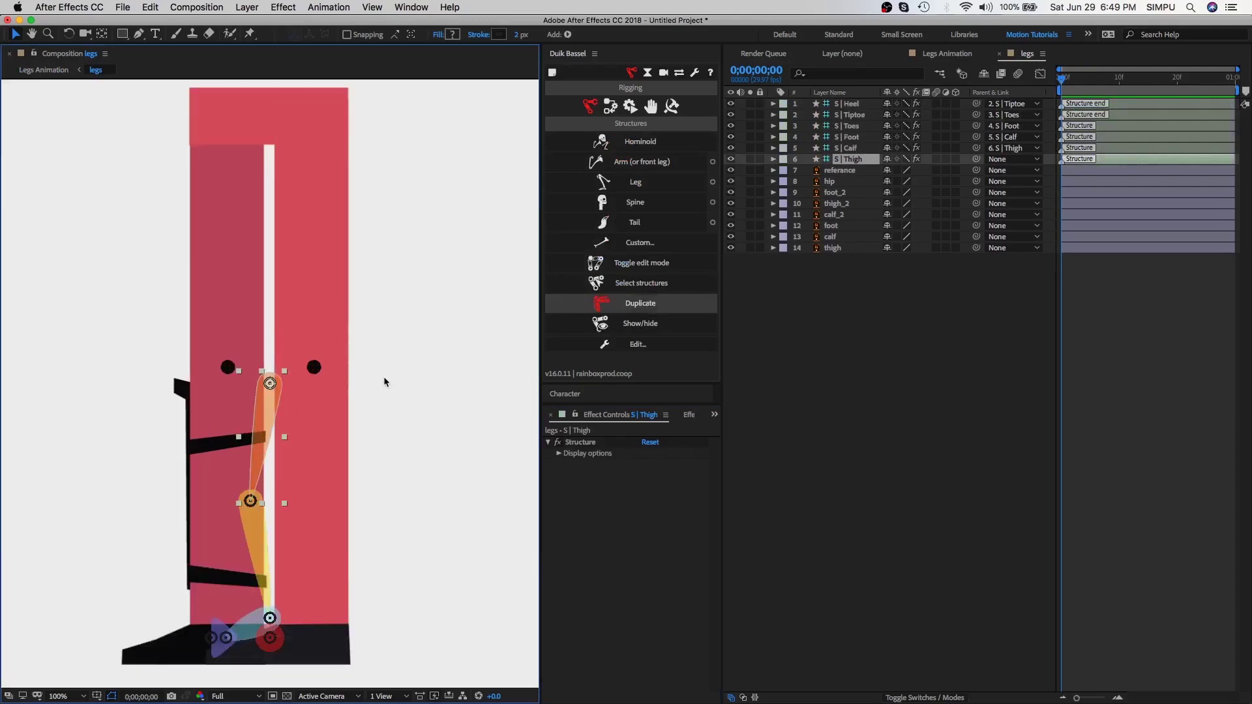
drag(270, 383, 227, 93)
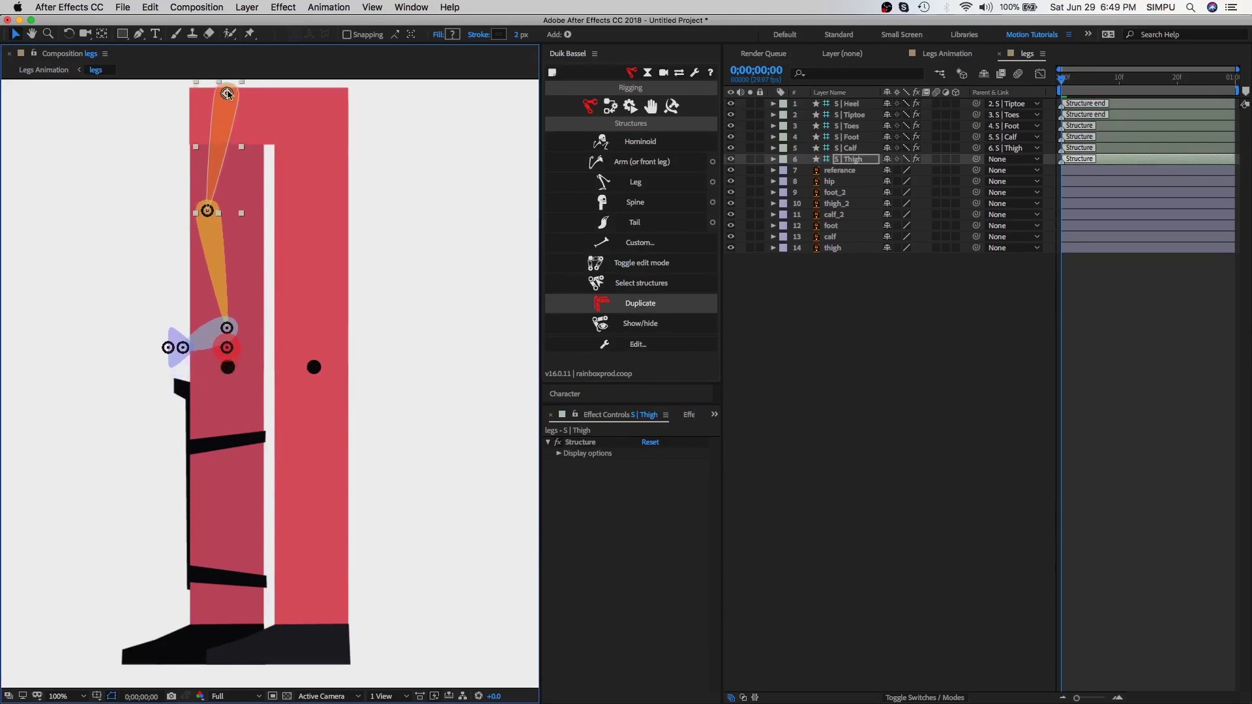
click(332, 117)
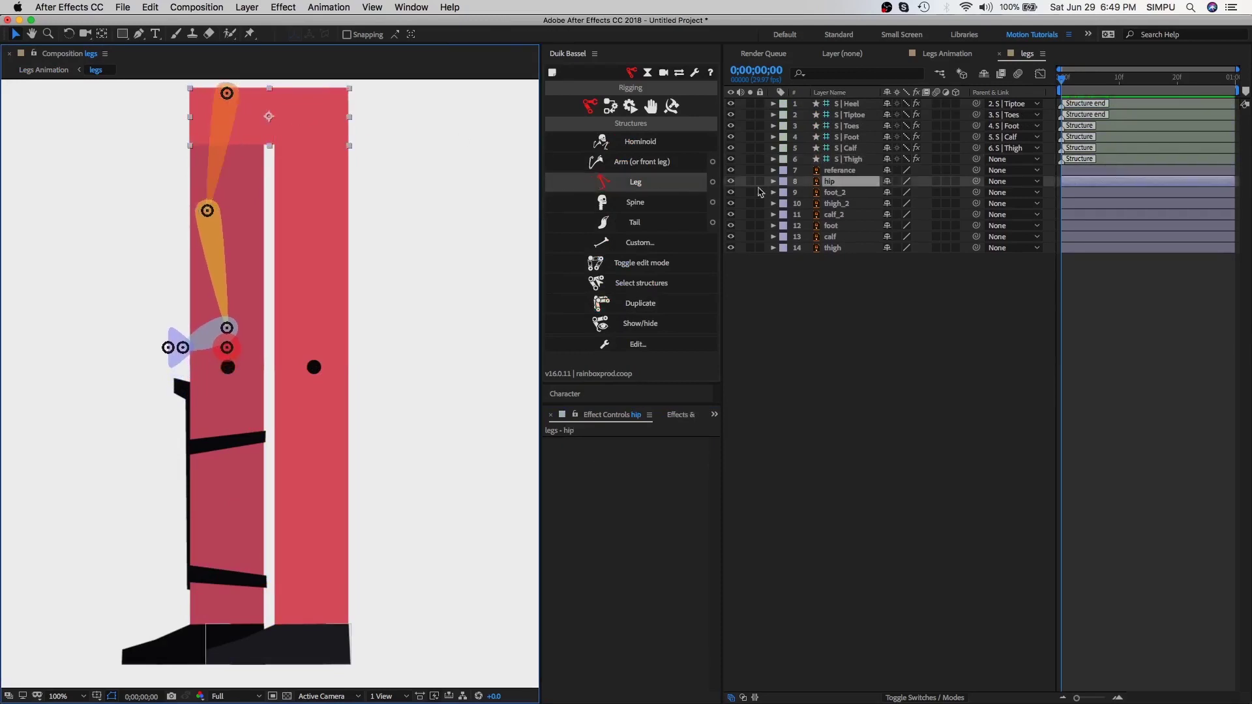
click(733, 183)
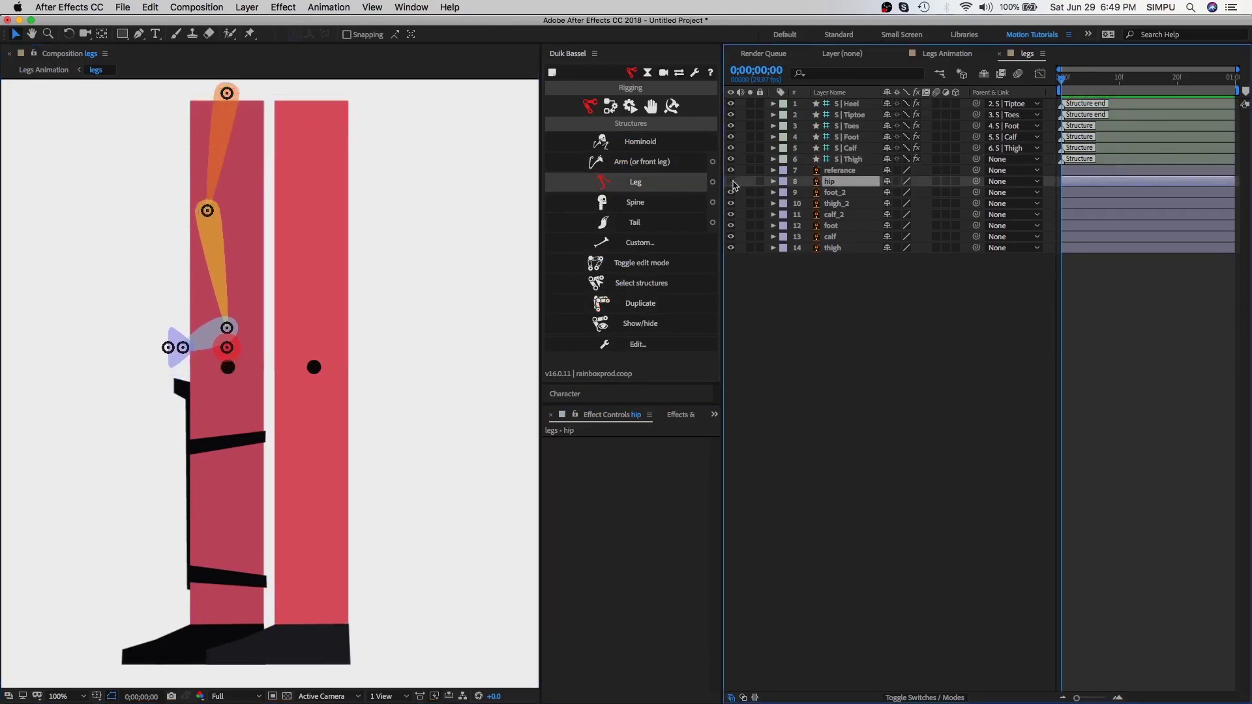
Position the thigh, calf and toes joints at the left leg's hip, knee, ankle and shoe tip
click(226, 99)
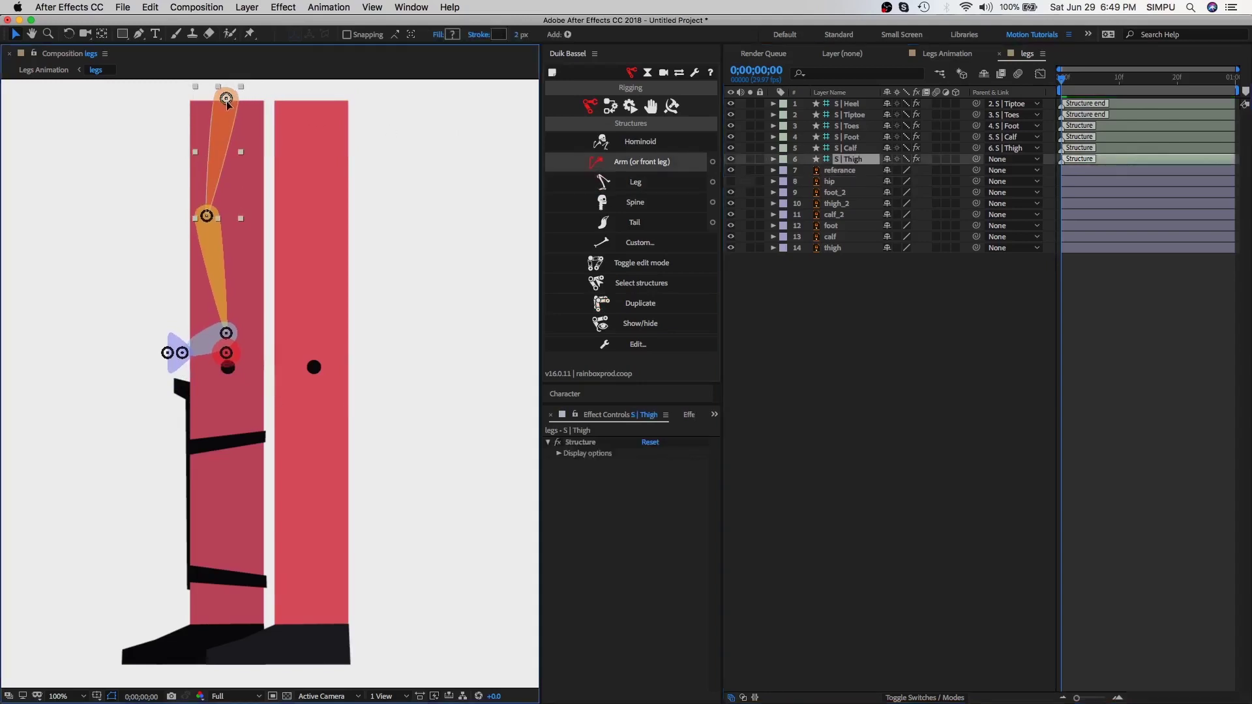
drag(227, 100, 228, 102)
click(218, 273)
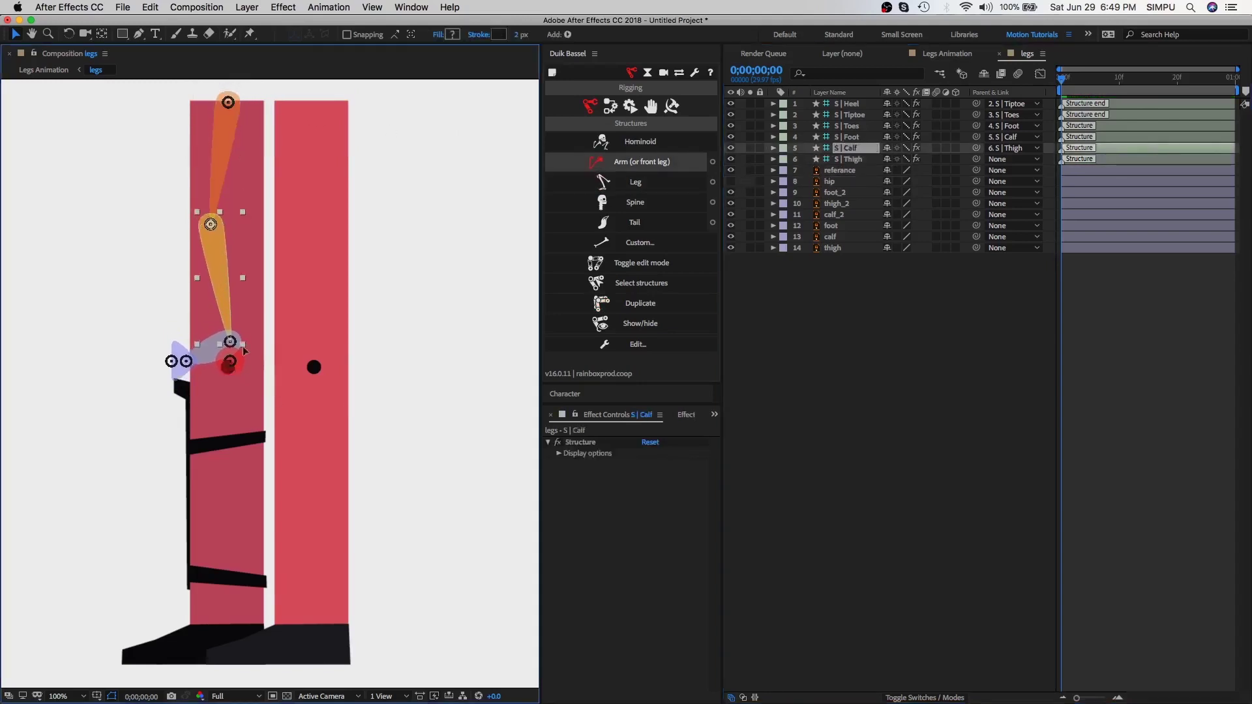
drag(223, 244, 232, 387)
drag(214, 535, 120, 675)
click(171, 662)
drag(193, 659, 257, 649)
Move the six S | bone layers below calf_2 in the timeline
click(857, 161)
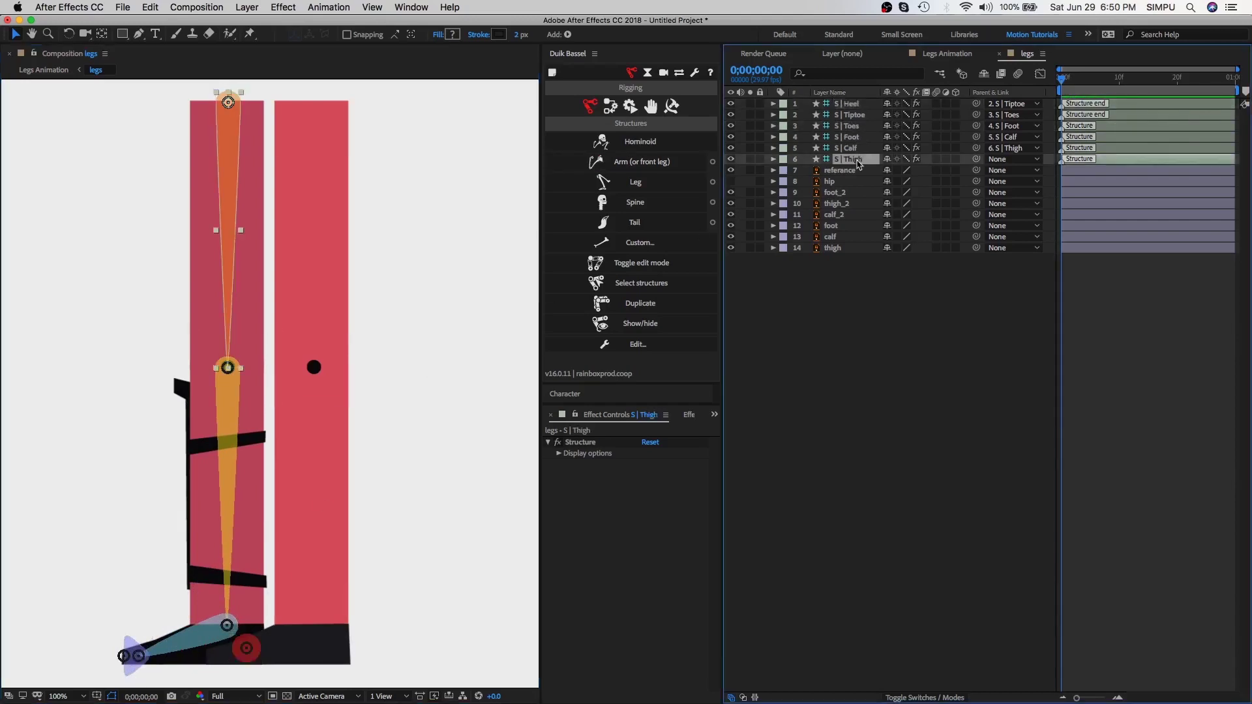
shift+click(855, 106)
drag(858, 162, 865, 222)
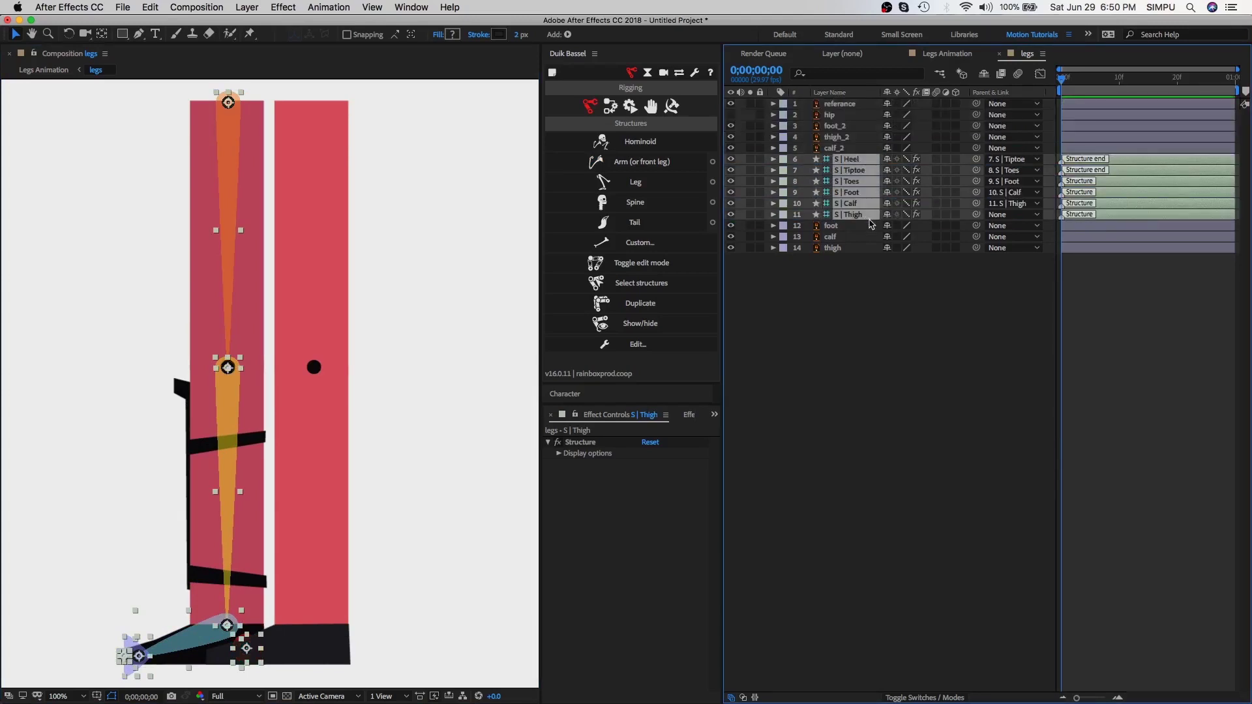
Parent the thigh, calf and foot layers to S | Thigh, S | Calf and S | Foot
click(836, 249)
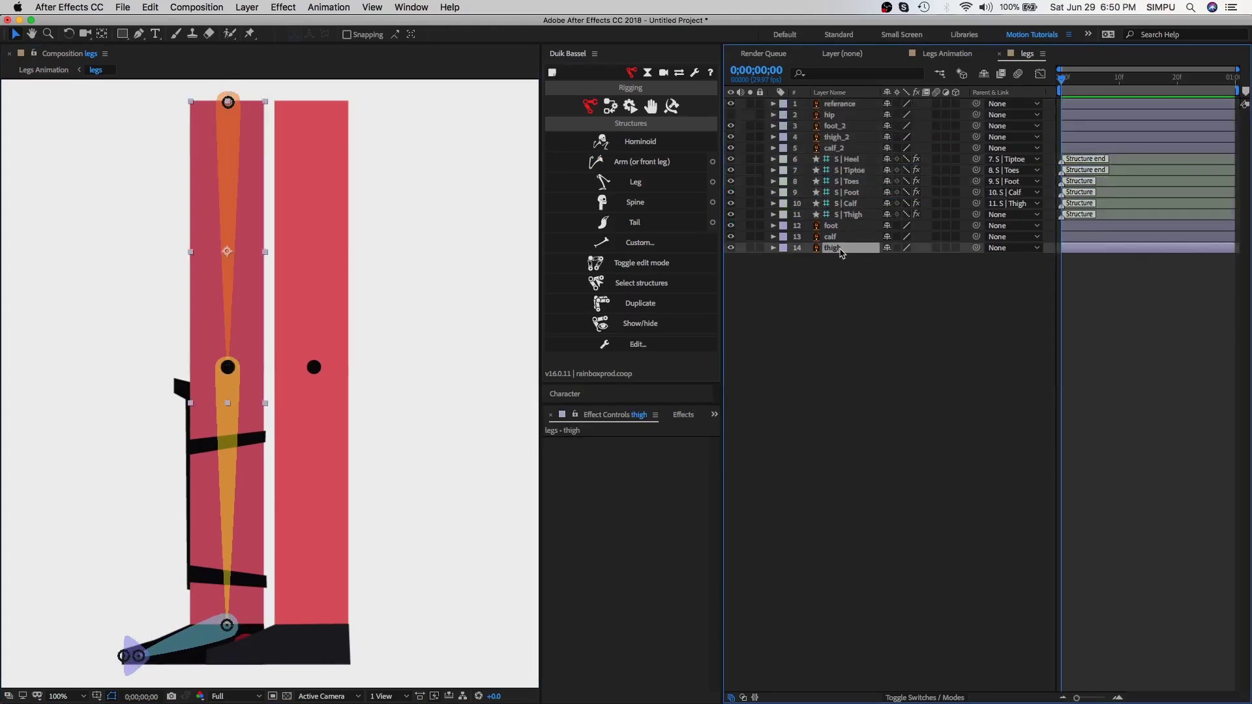
click(731, 248)
click(731, 248)
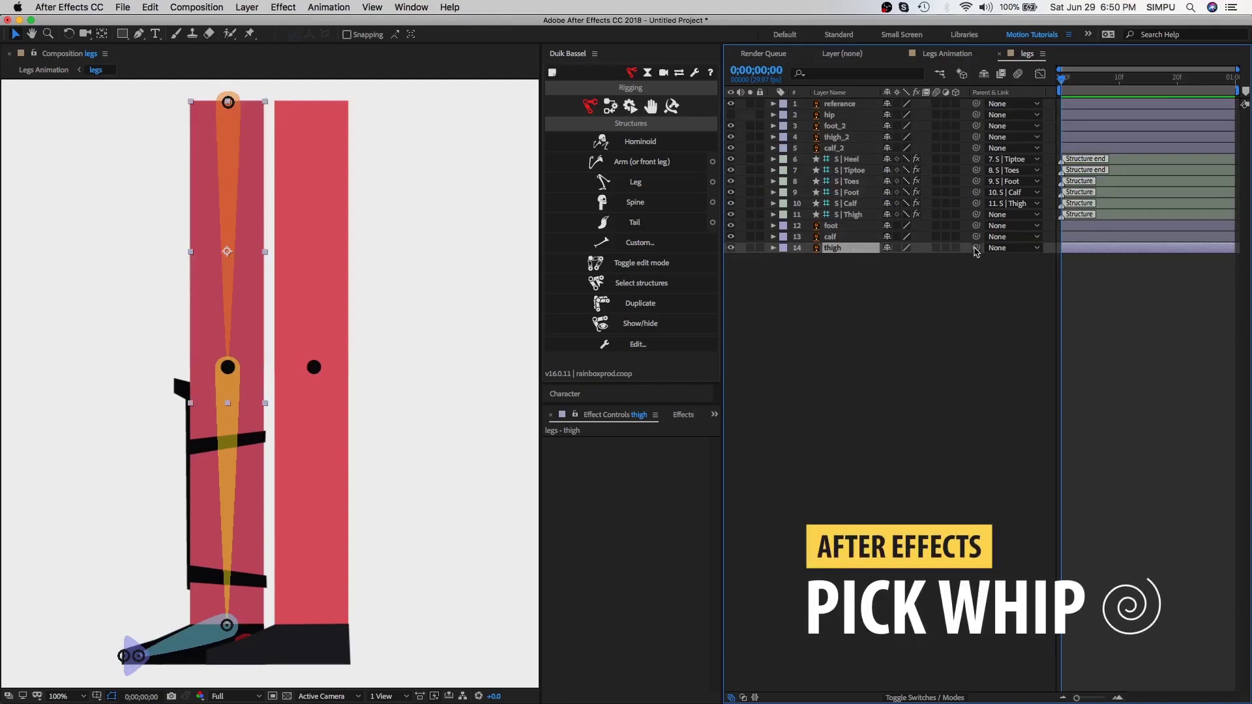
drag(976, 248, 848, 215)
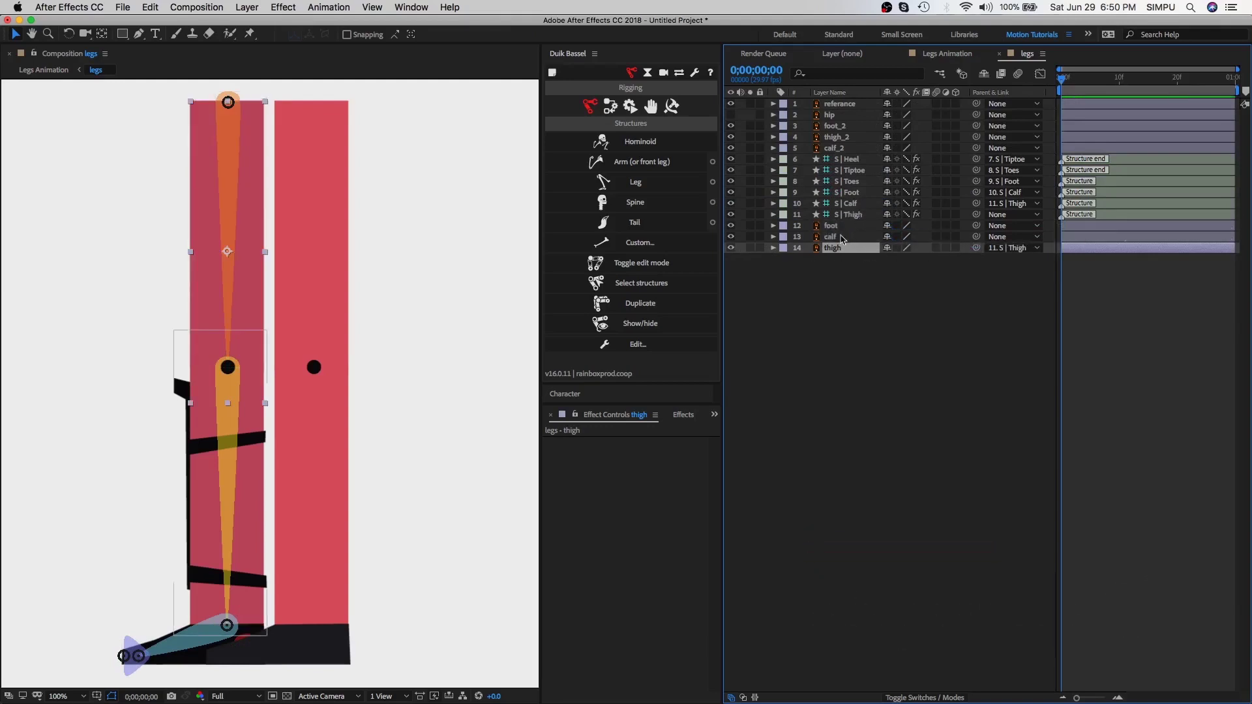
click(842, 238)
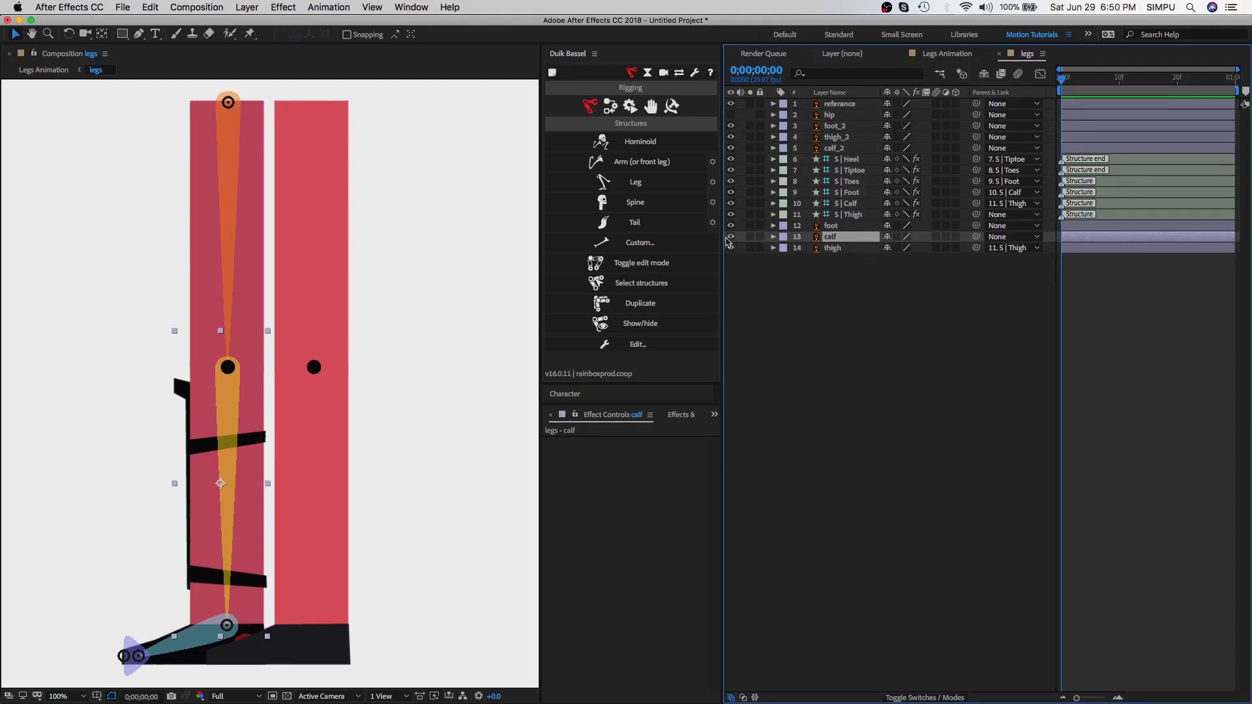
click(731, 237)
click(731, 237)
drag(976, 239, 848, 203)
click(841, 228)
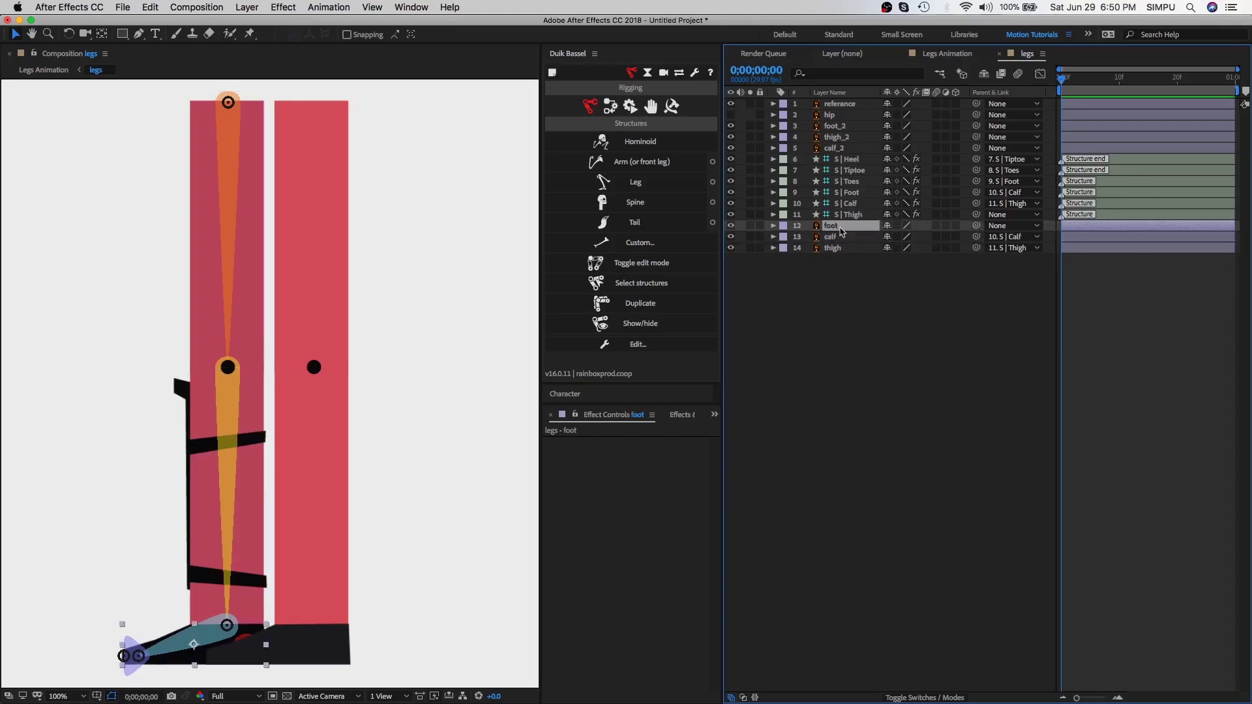
click(732, 226)
click(732, 227)
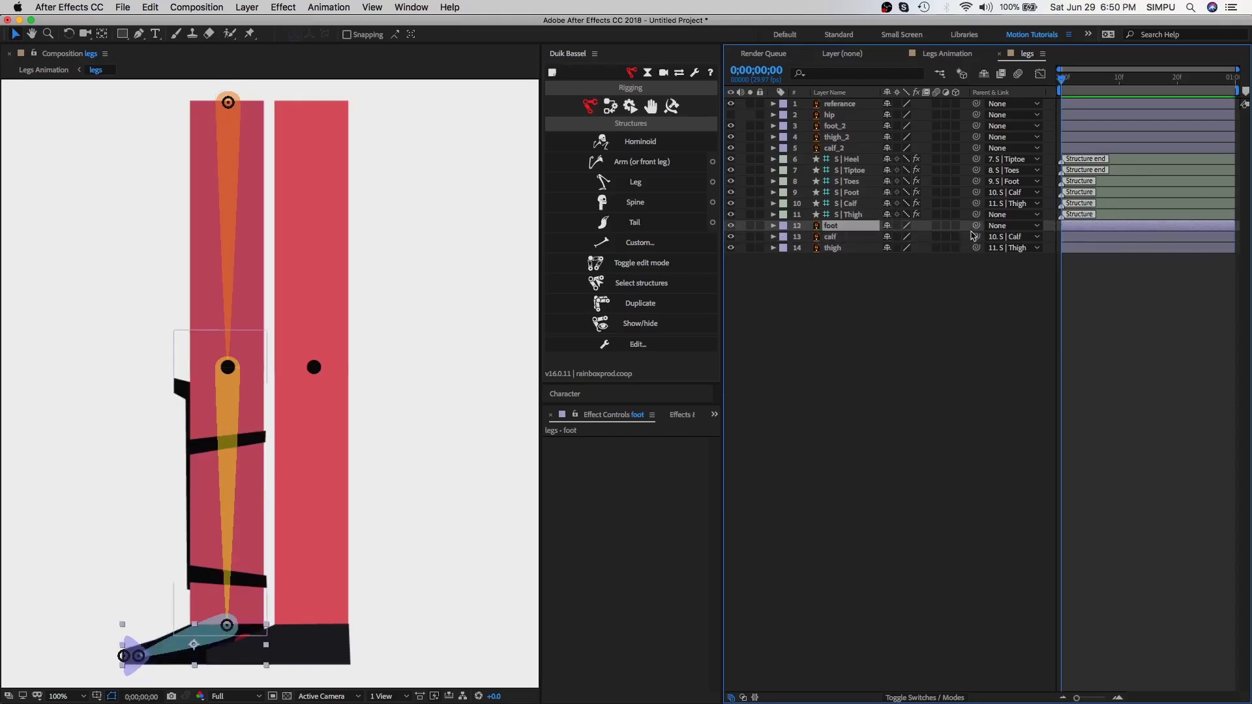
drag(976, 225, 861, 198)
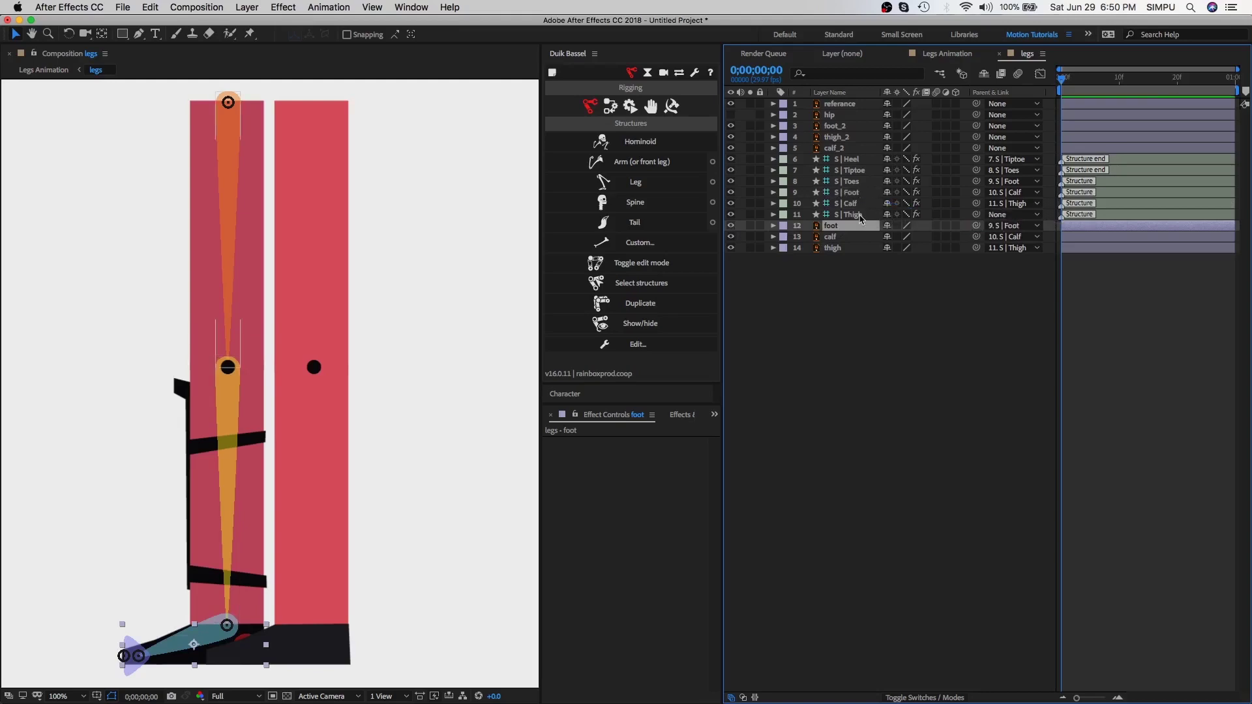
click(857, 218)
Auto-rig the six leg bones with IK and move the C | Foot controller below calf_2
shift+click(856, 160)
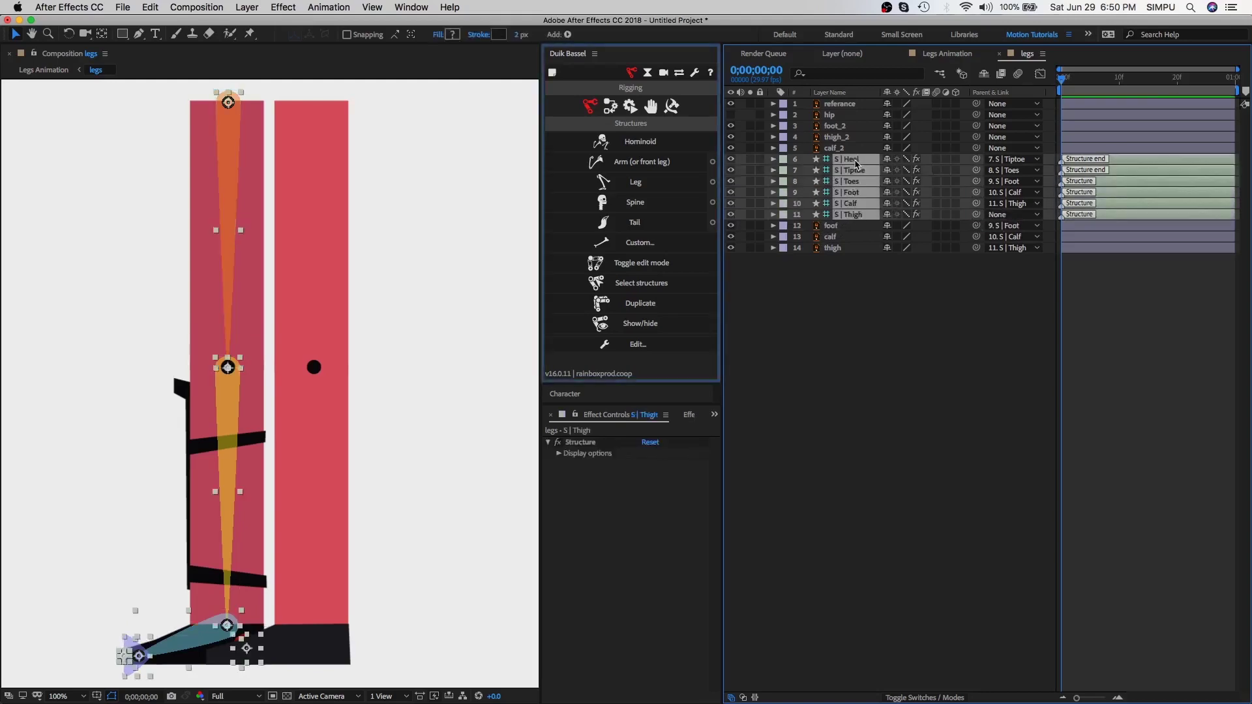
click(611, 105)
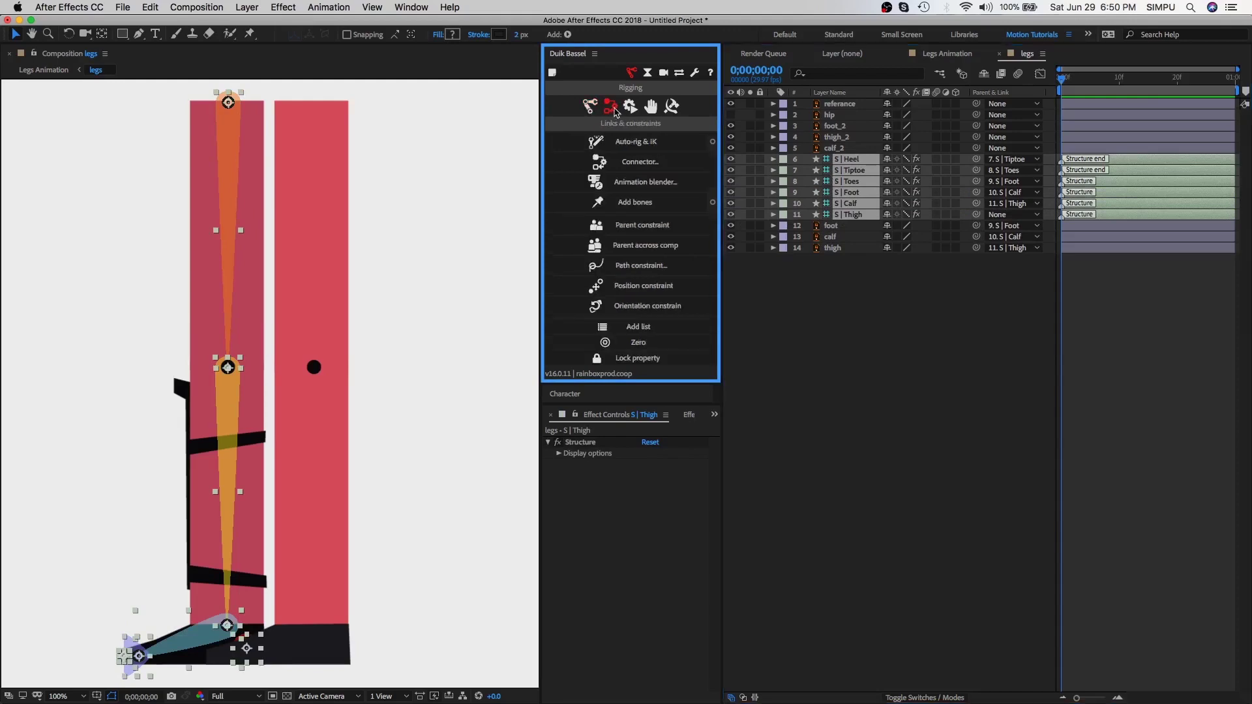
click(637, 144)
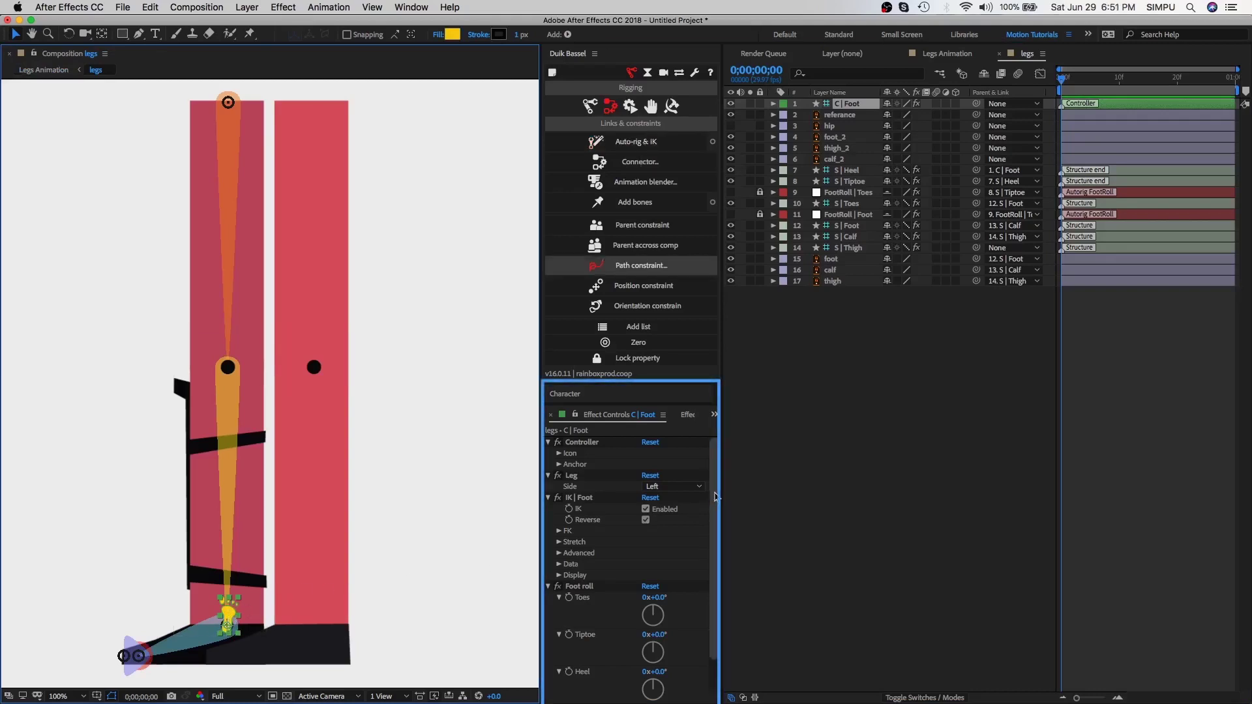
scroll(714, 545, down, 2)
scroll(715, 545, up, 2)
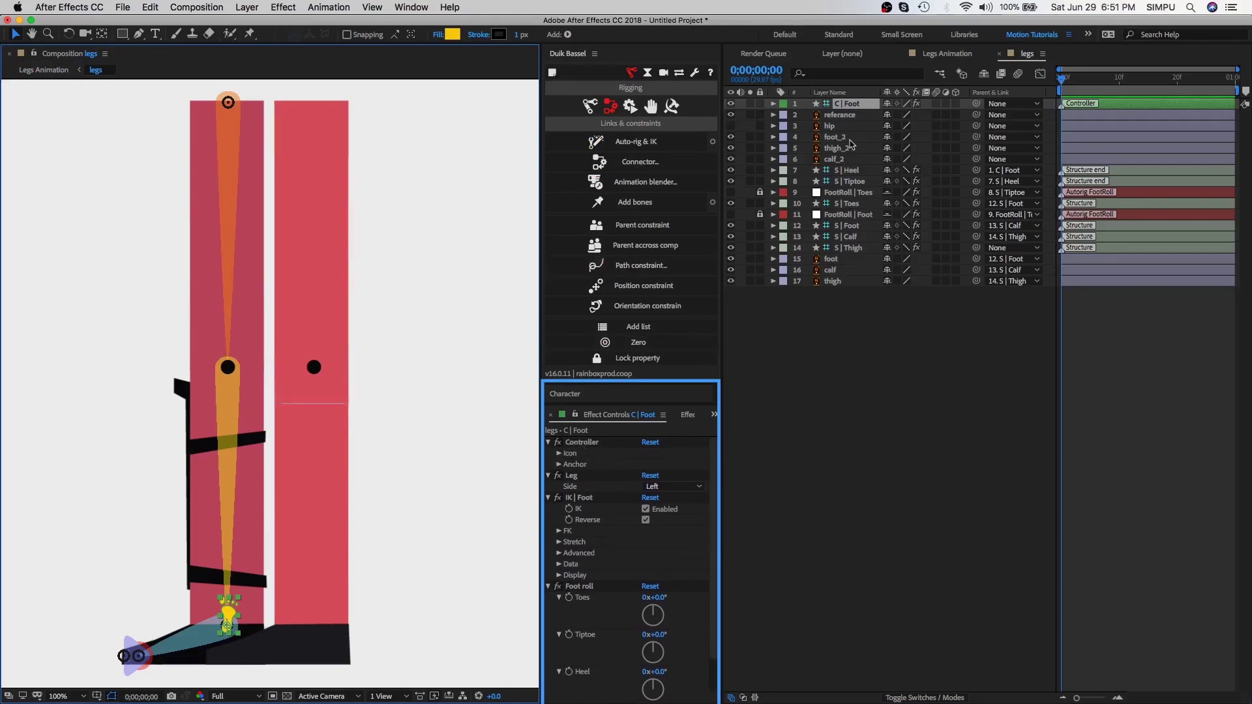
drag(867, 109, 867, 168)
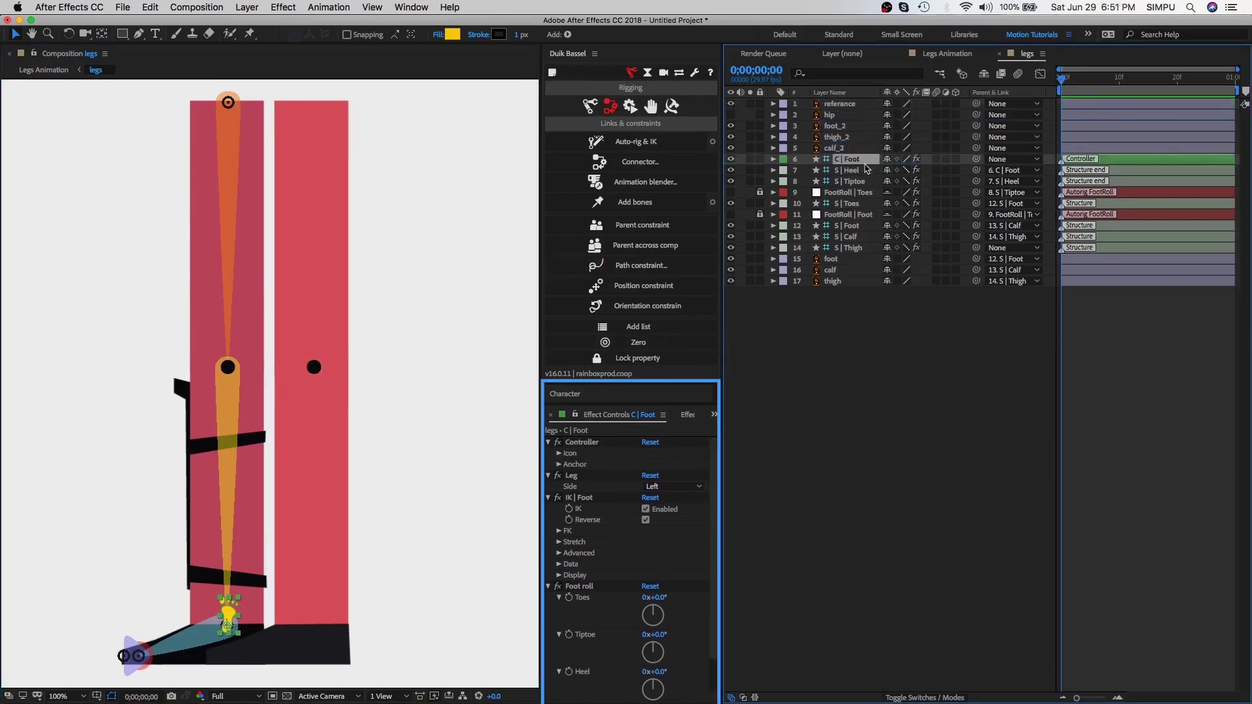
Give all the left-leg rig layers a Yellow label
shift+click(832, 282)
click(785, 285)
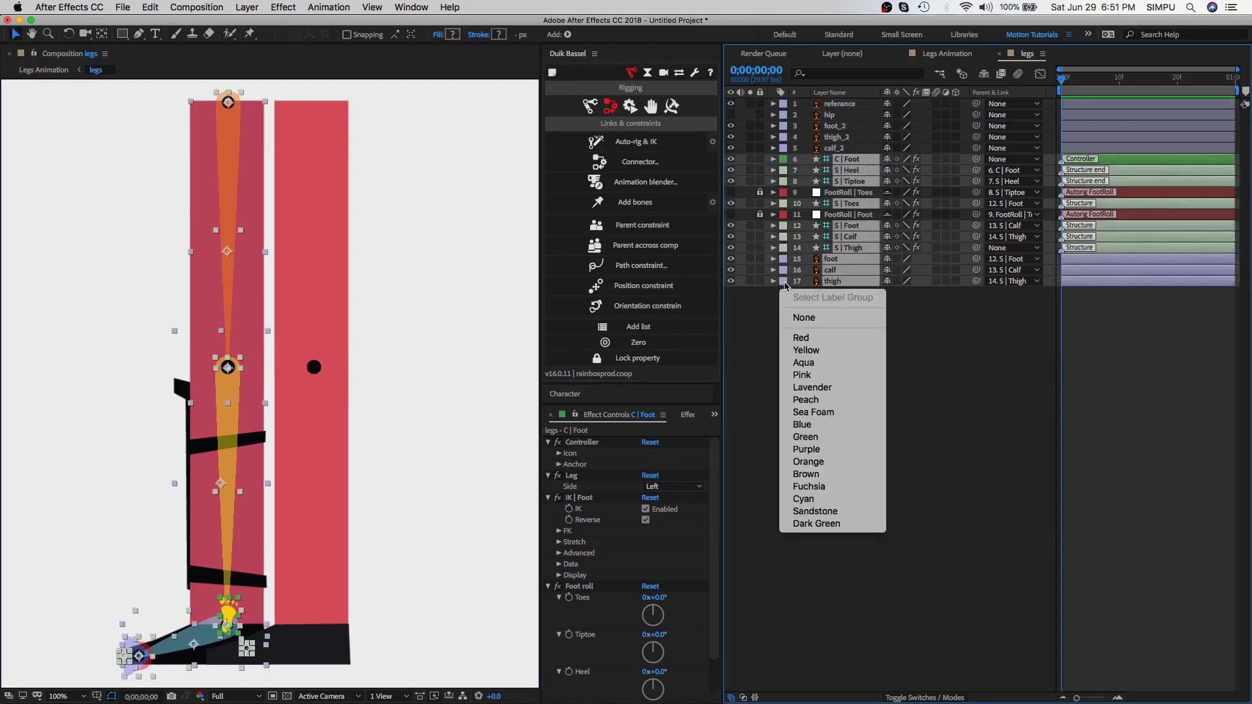
click(807, 353)
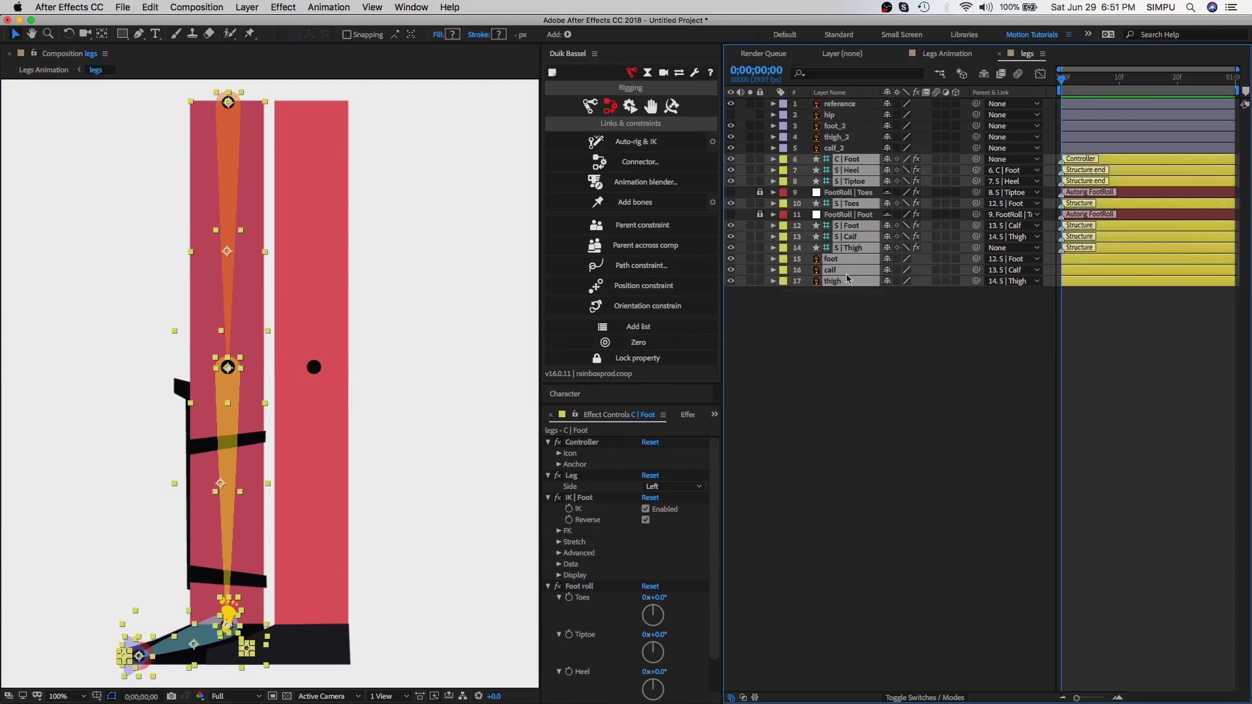
click(868, 320)
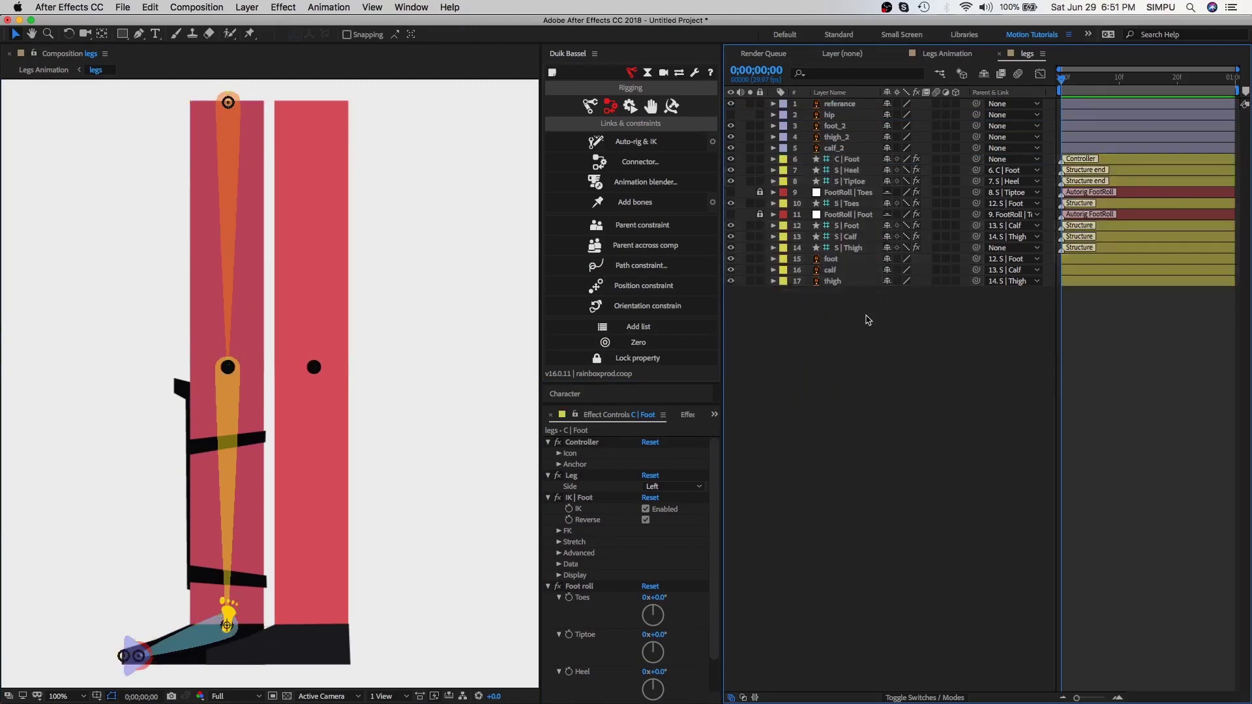
Set the C | Foot controller icon size to 200%, keeping its original colour
click(849, 160)
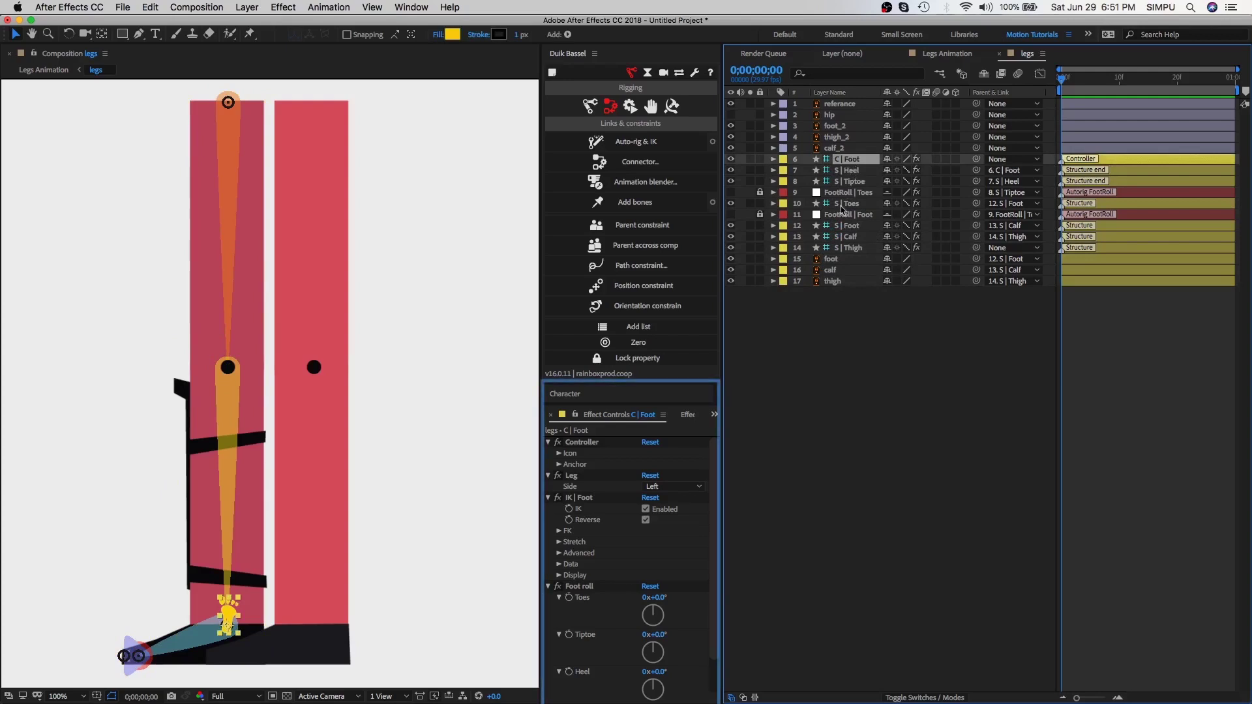
click(559, 455)
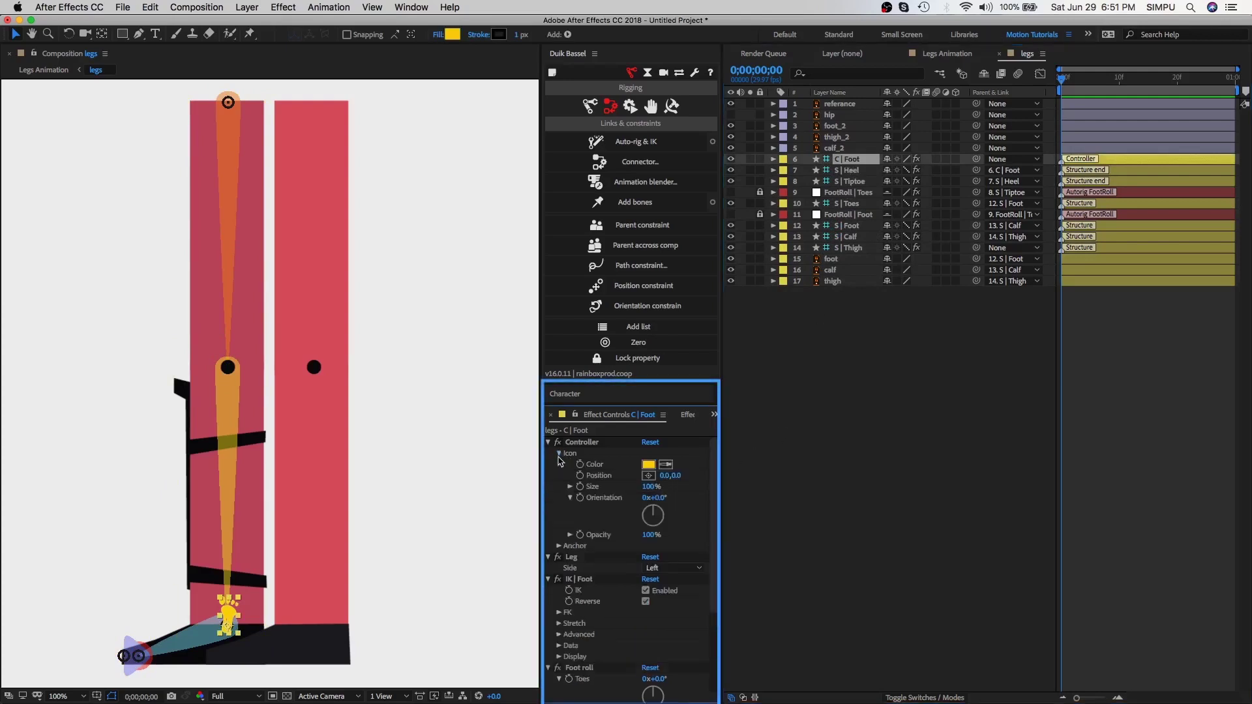
click(648, 465)
drag(932, 325, 941, 203)
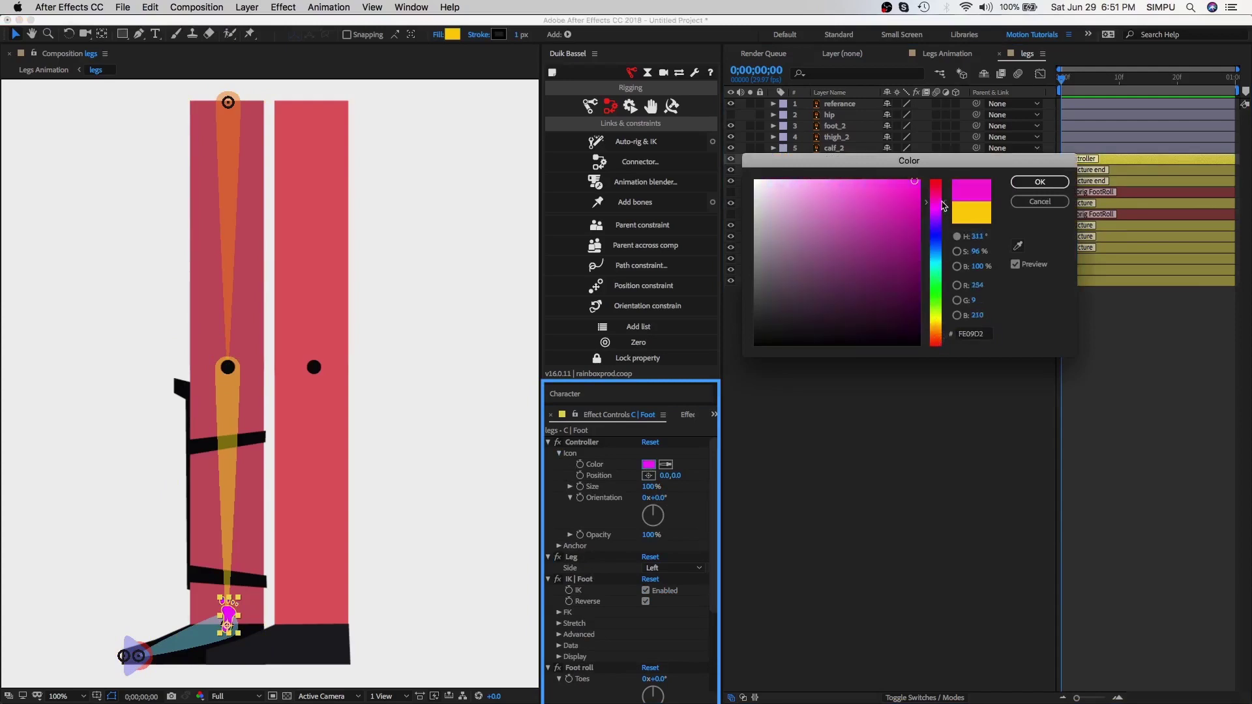
click(1040, 202)
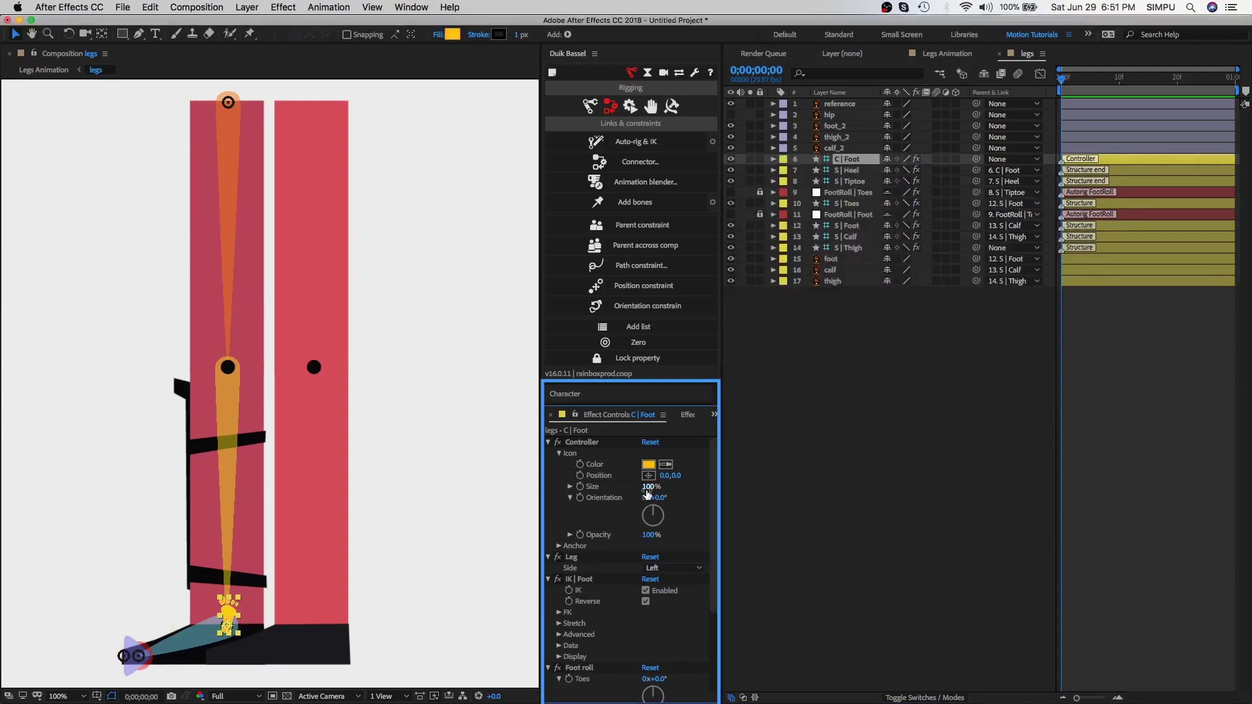
drag(647, 492, 651, 488)
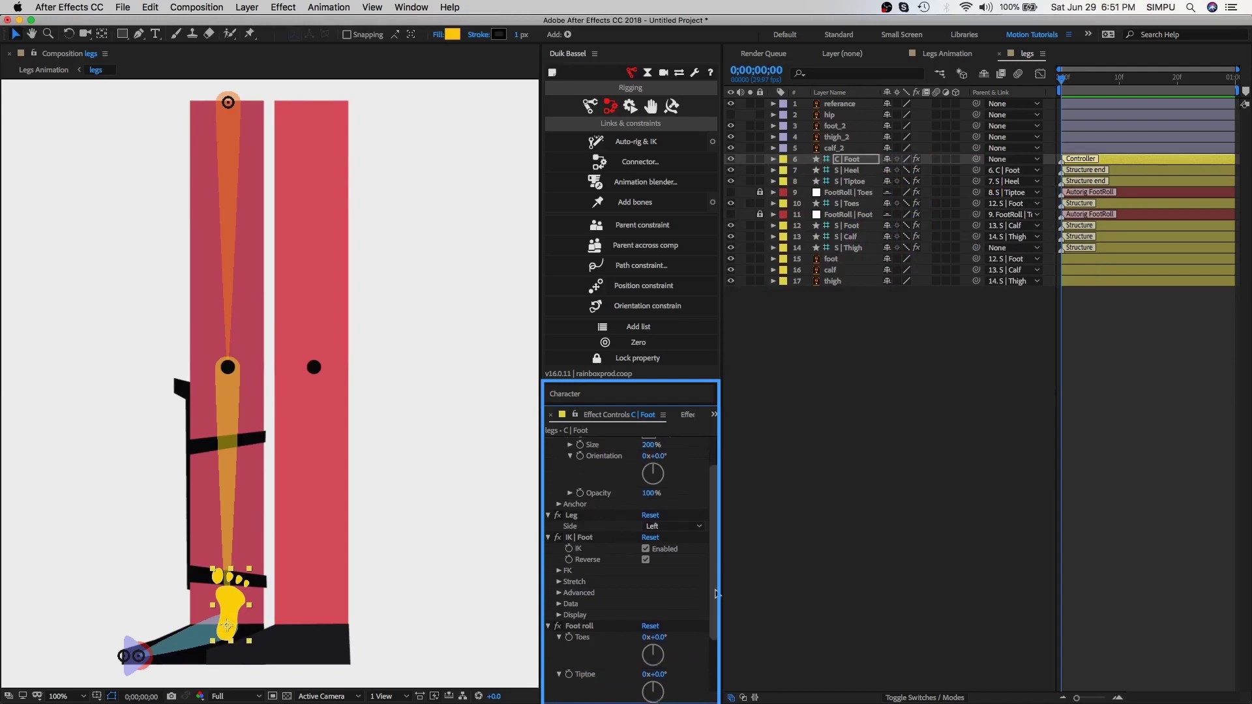
scroll(716, 574, down, 3)
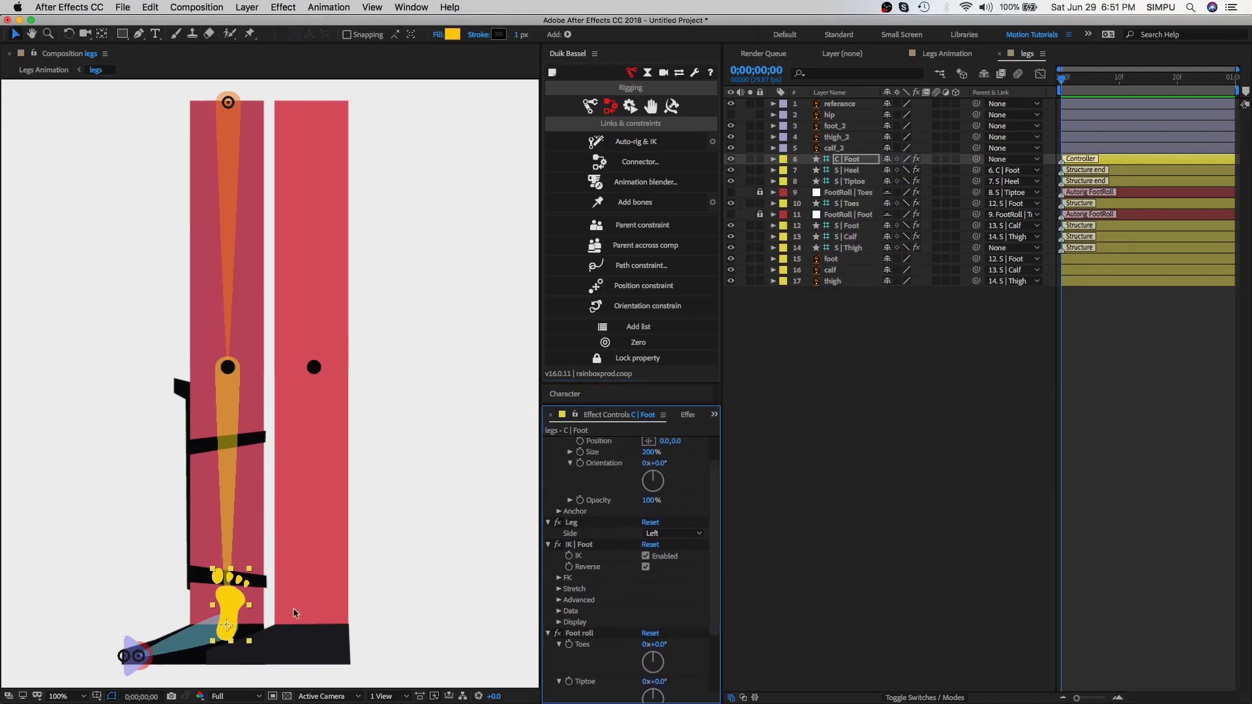
Test the knee bend by dragging the foot controller, then undo to the standing pose
click(217, 619)
drag(217, 620, 66, 527)
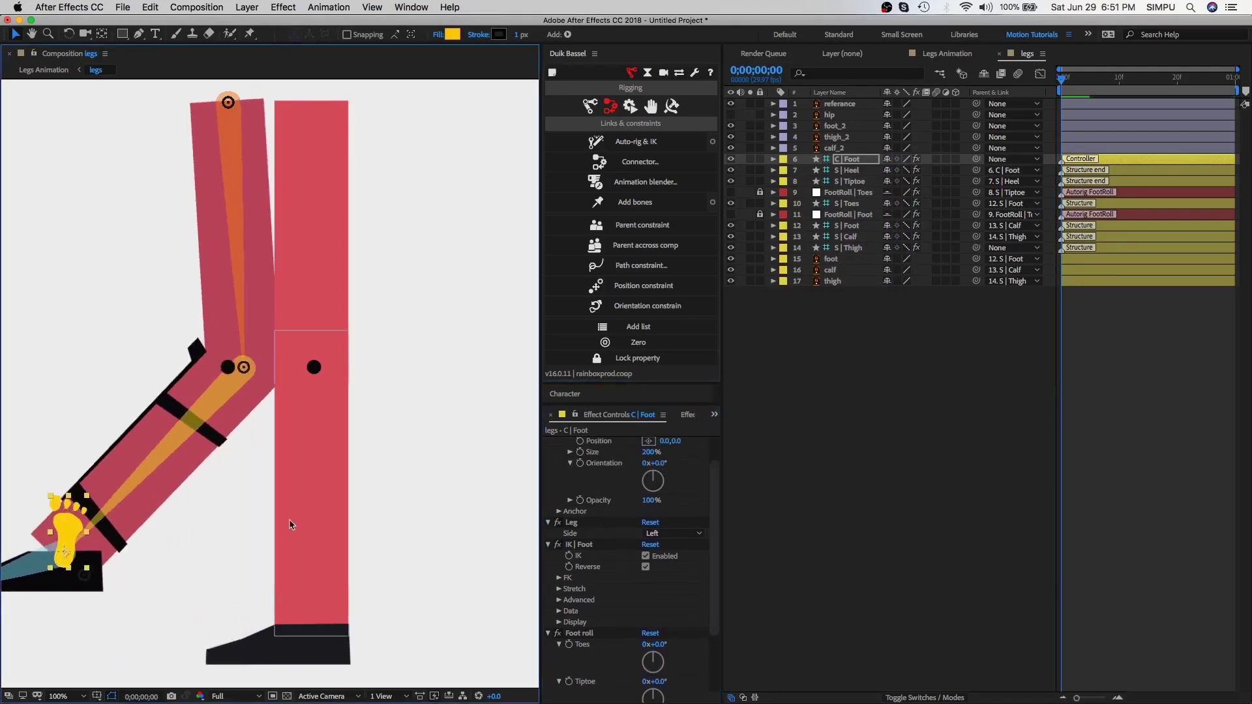
key(comma)
drag(165, 466, 119, 430)
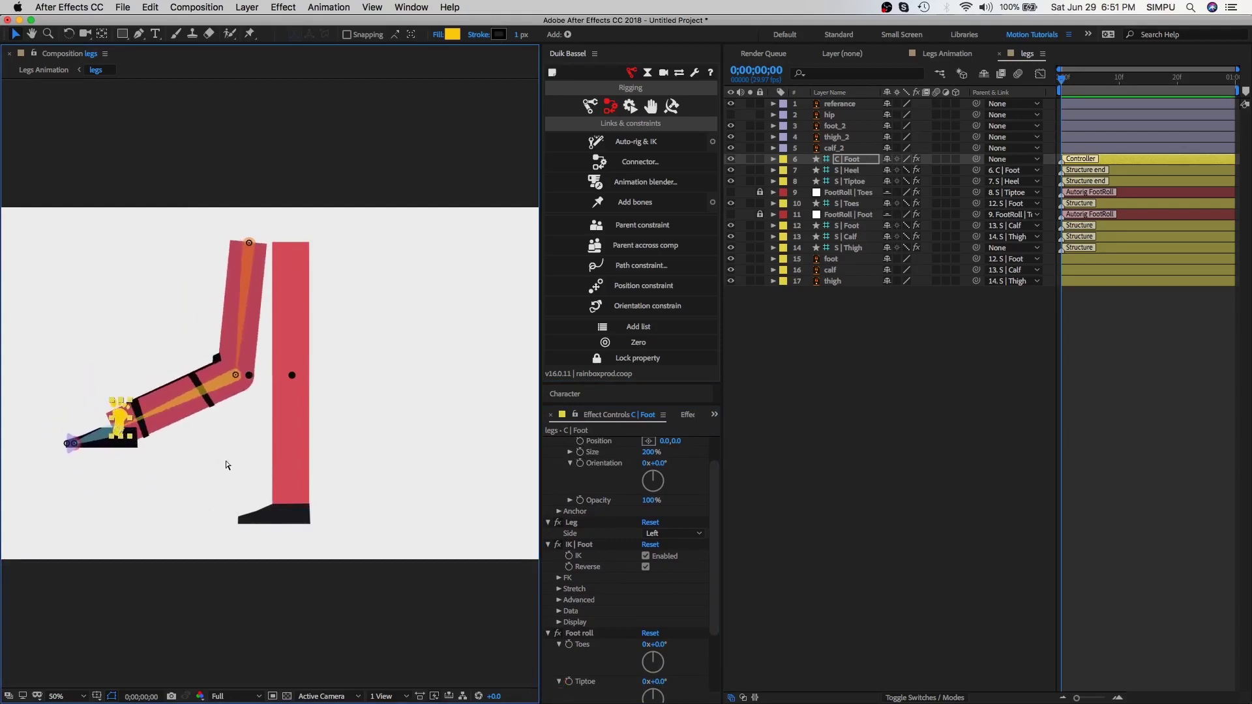
key(super+z)
Uncheck Auto-Stretch in the IK | Foot stretch settings and retest the leg
click(652, 534)
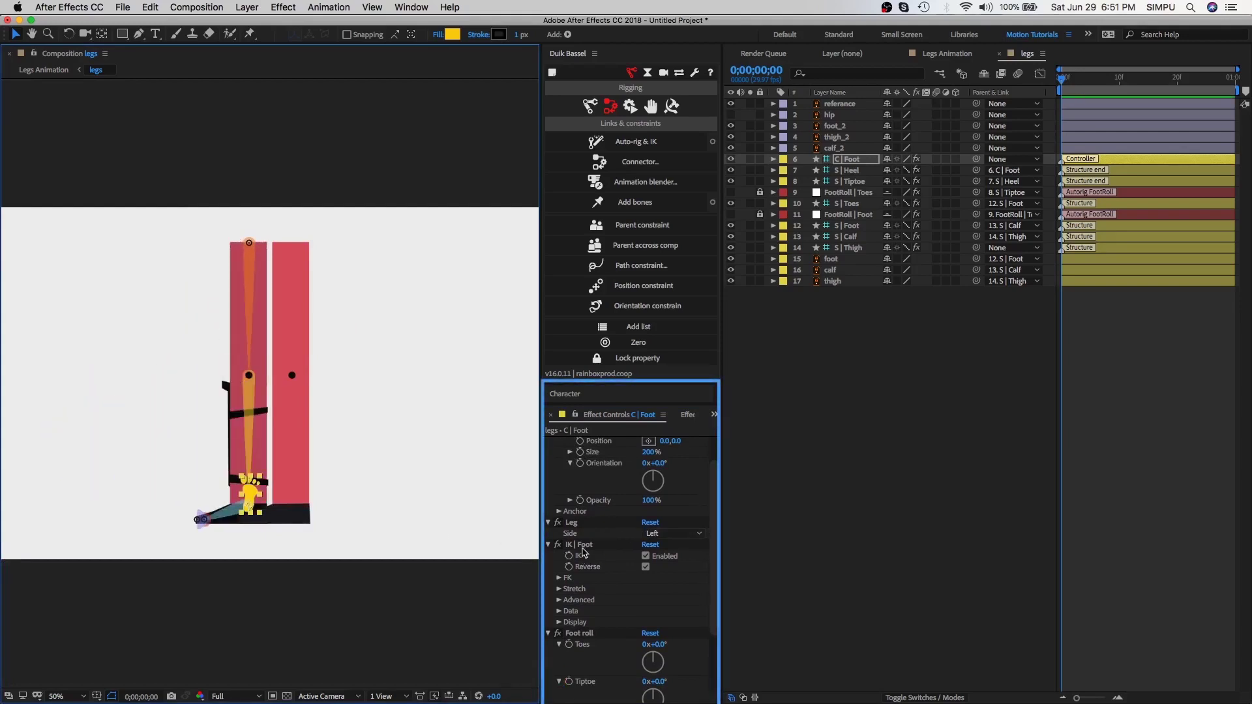
click(582, 546)
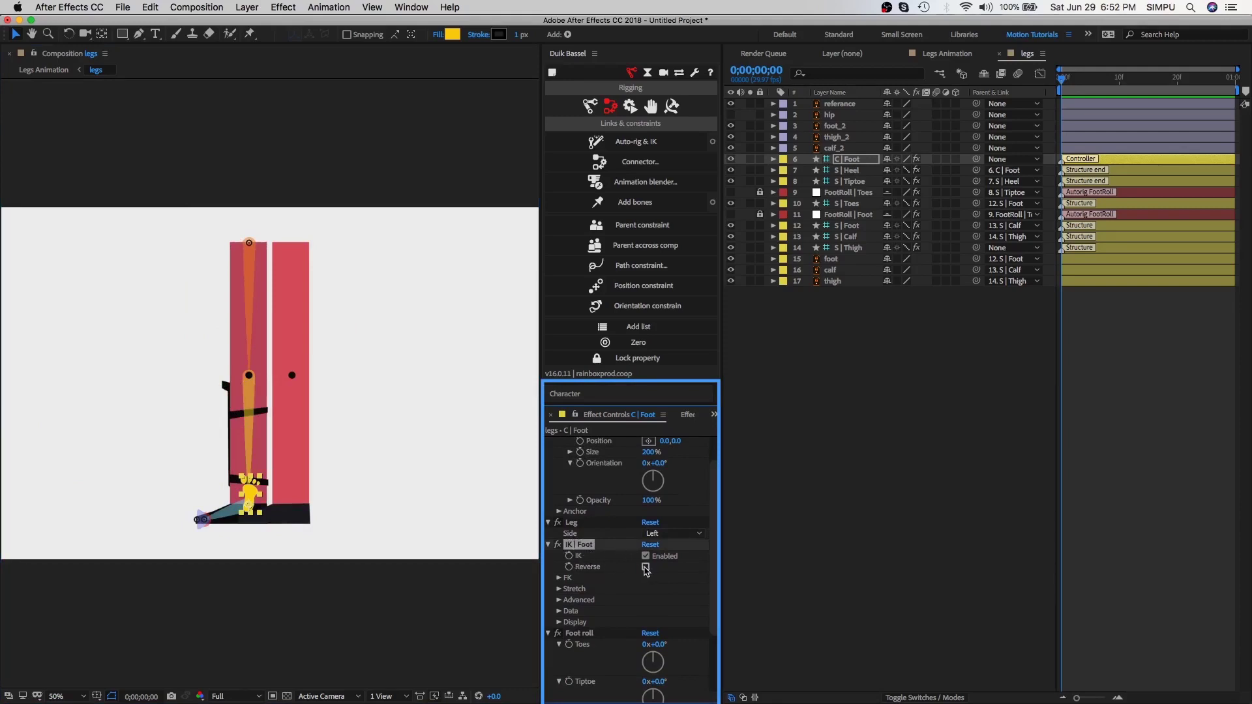
click(560, 590)
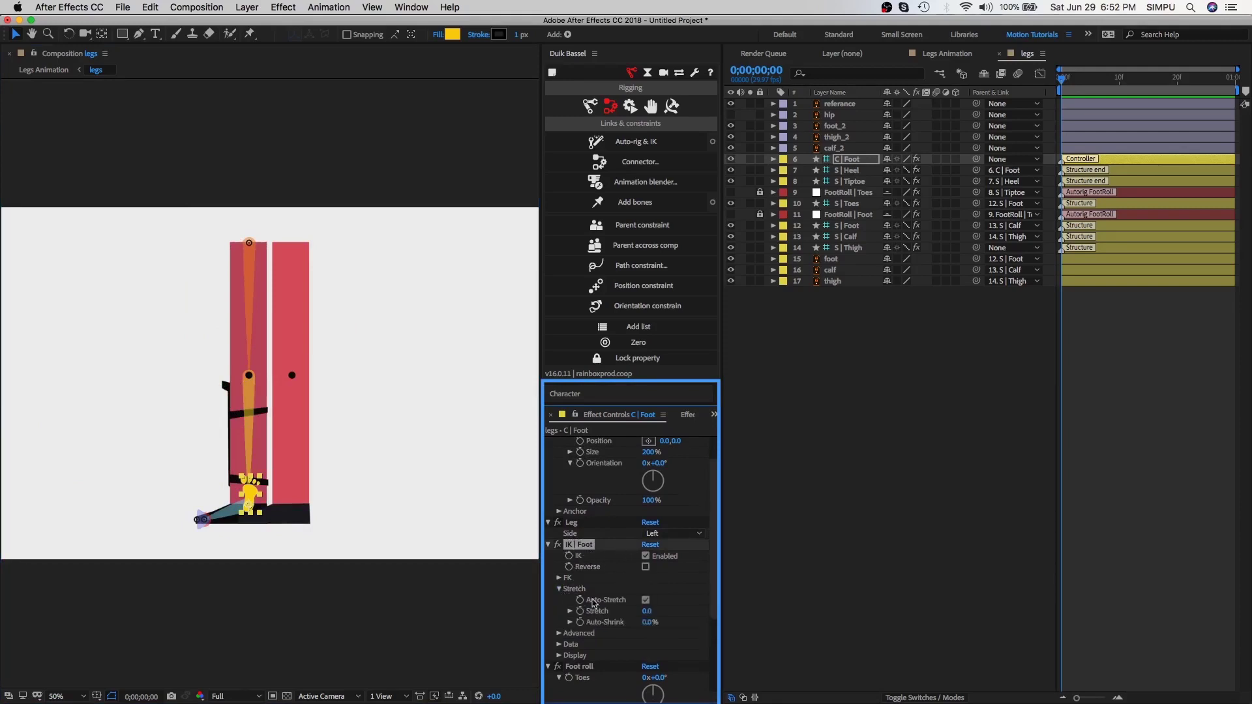
click(646, 601)
drag(253, 511, 274, 482)
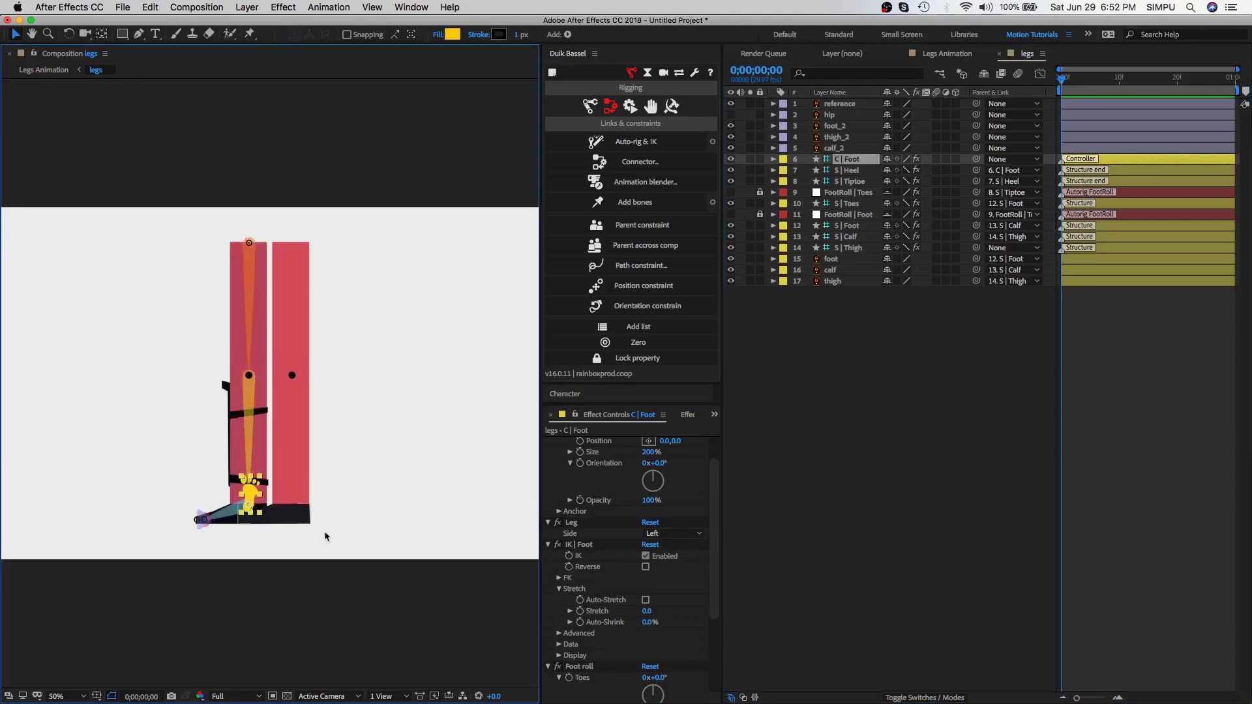
Create a new Duik leg structure with the calf_2 layer selected
click(847, 149)
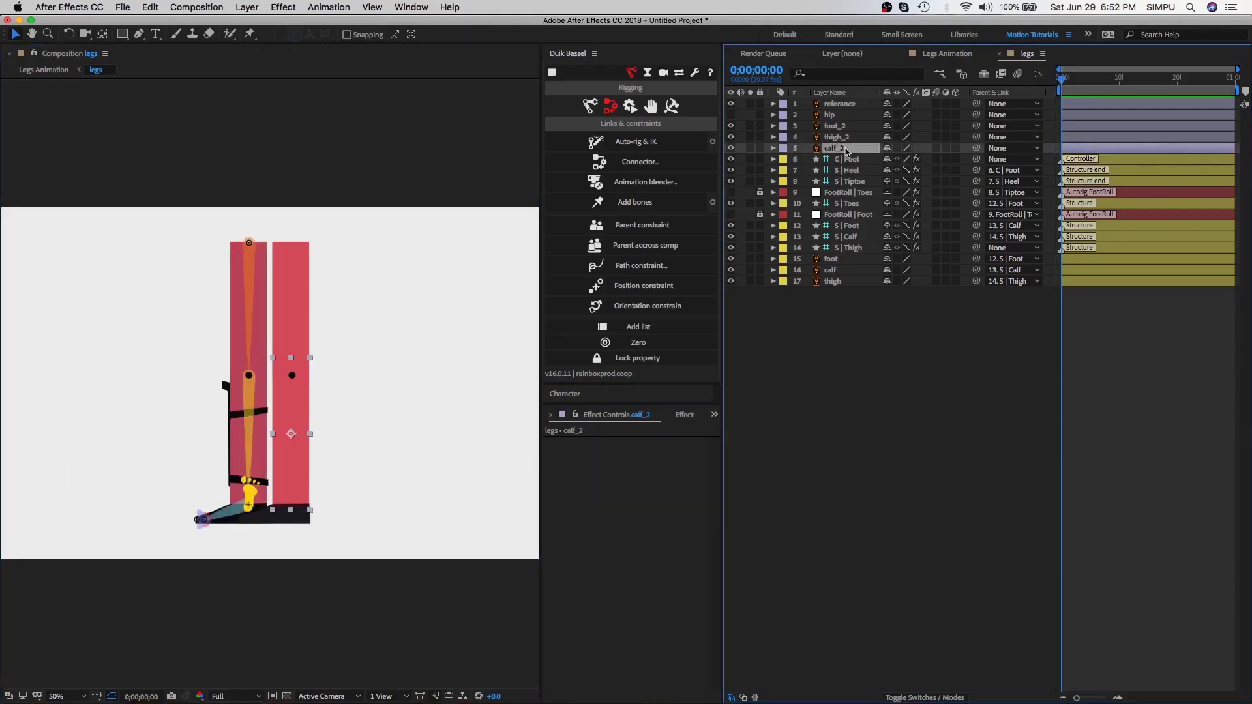
click(591, 107)
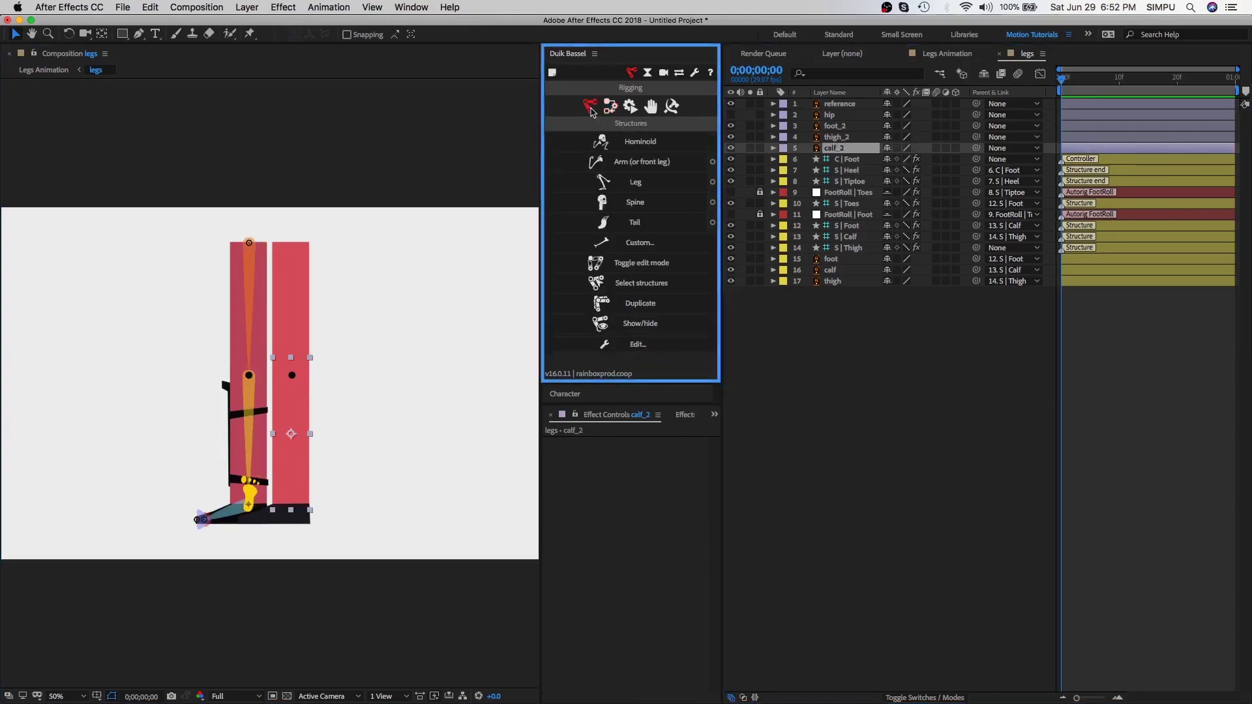
click(639, 188)
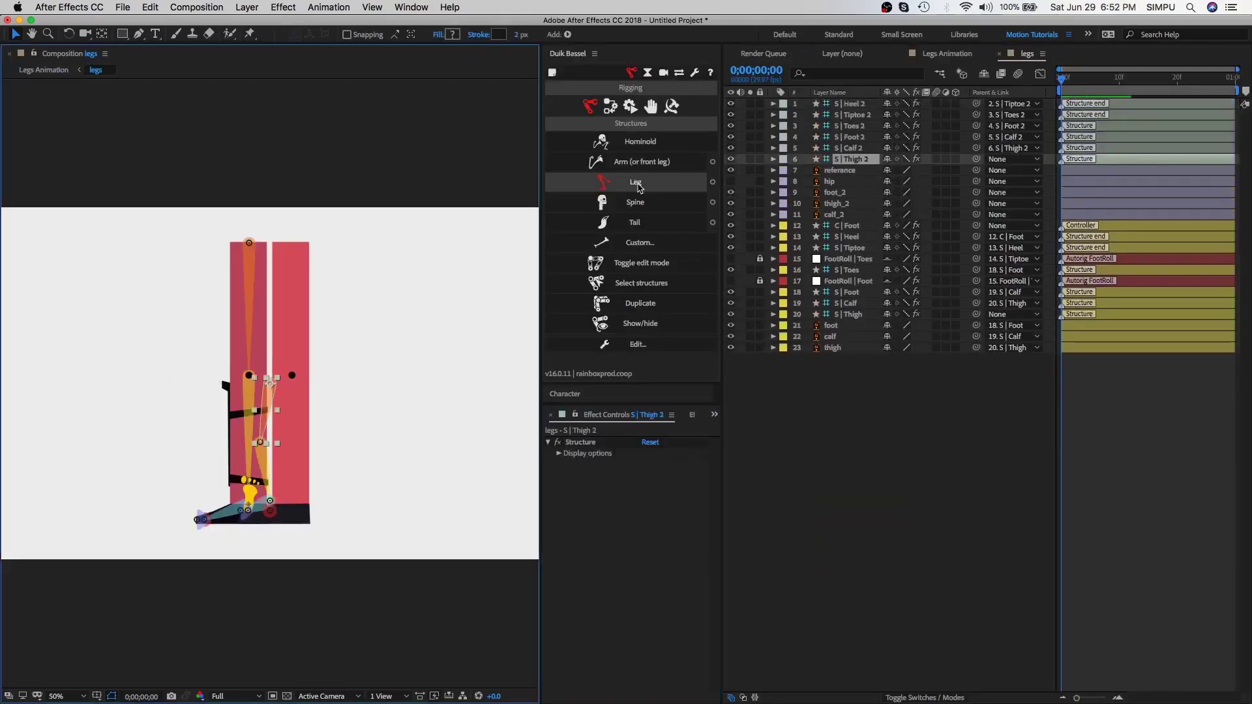
key(.)
Align Thigh 2, Calf 2, Foot 2, Toes 2 and Heel 2 bones to the right leg's hip, knee, ankle, toe and heel
drag(270, 383, 312, 104)
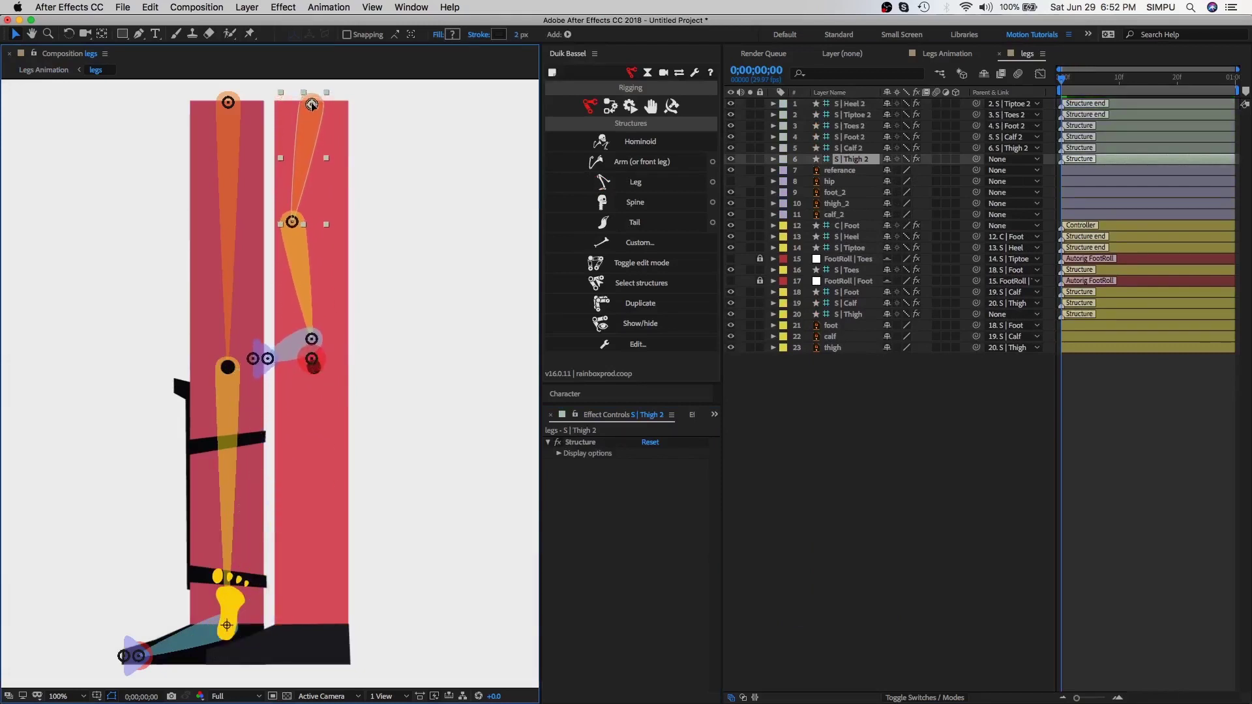
click(296, 254)
drag(300, 261, 320, 401)
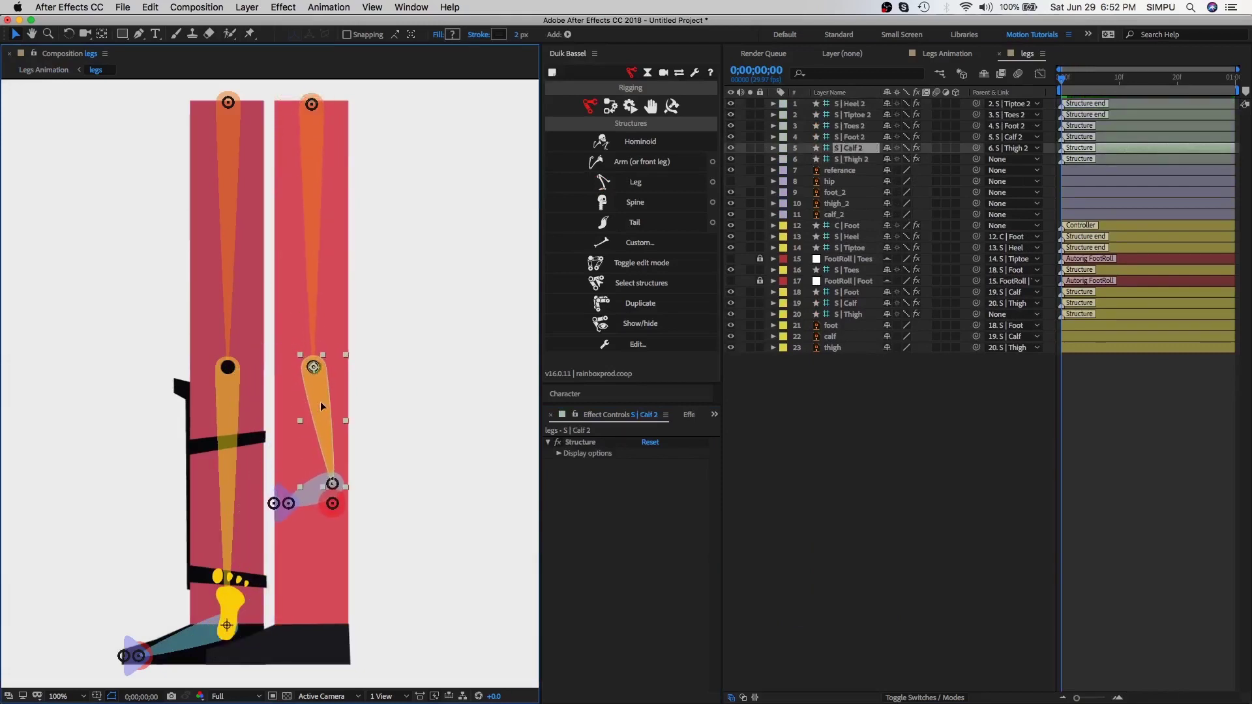
click(316, 490)
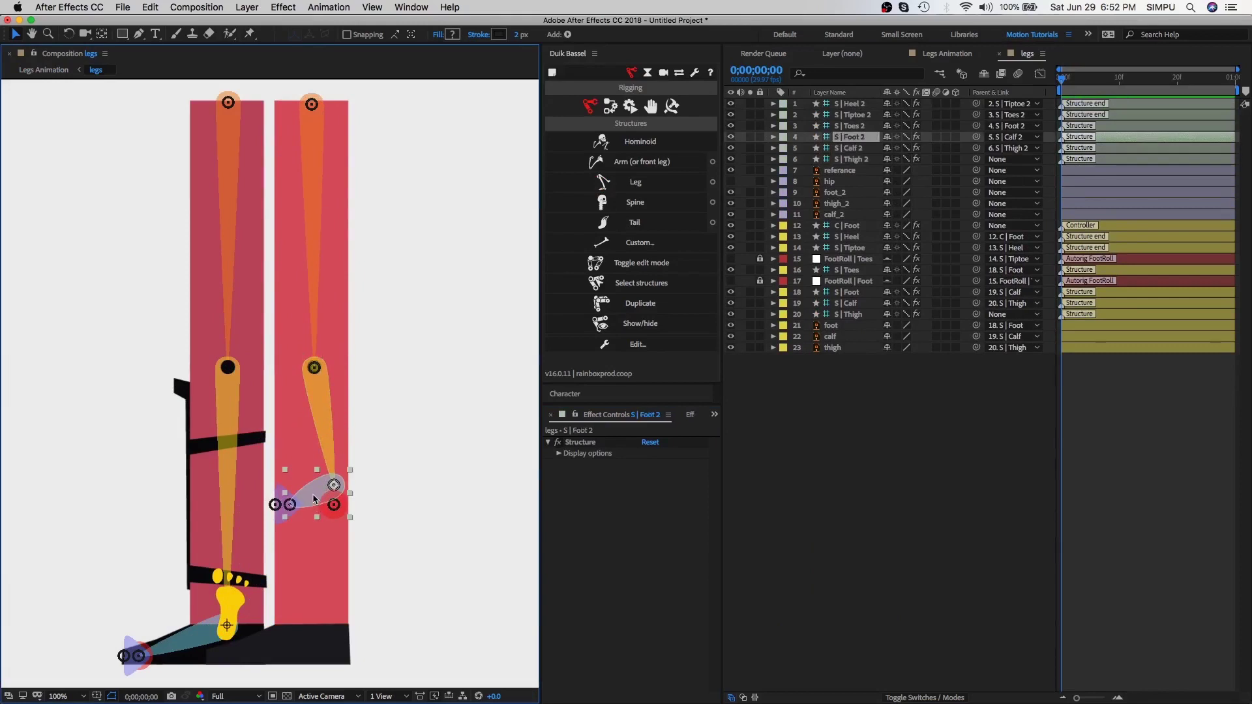
drag(314, 500, 289, 637)
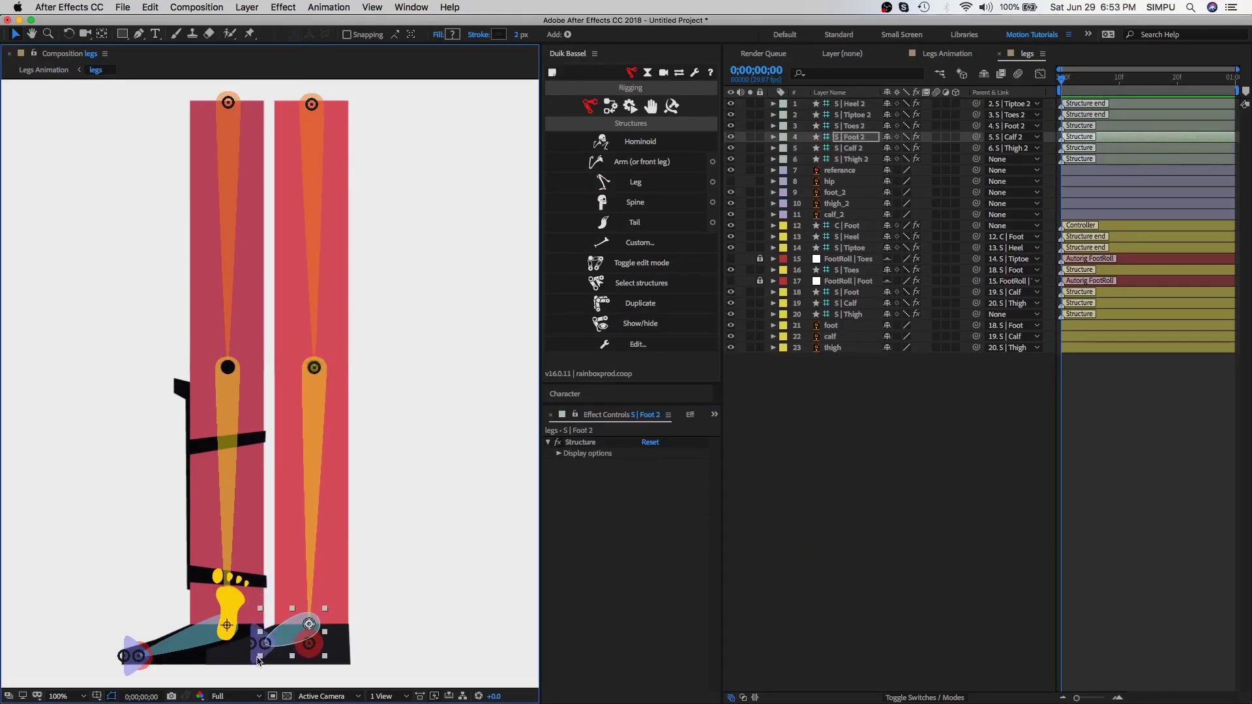
click(254, 663)
drag(254, 663, 215, 665)
click(272, 661)
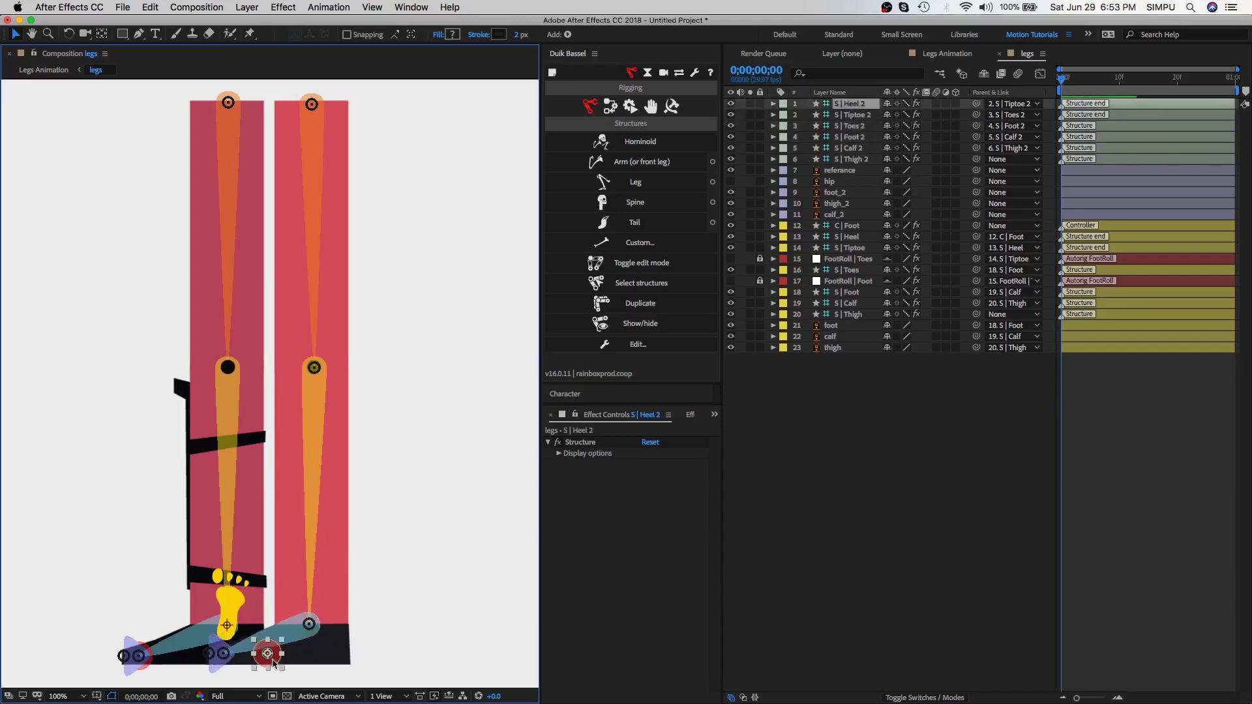
drag(278, 661, 347, 656)
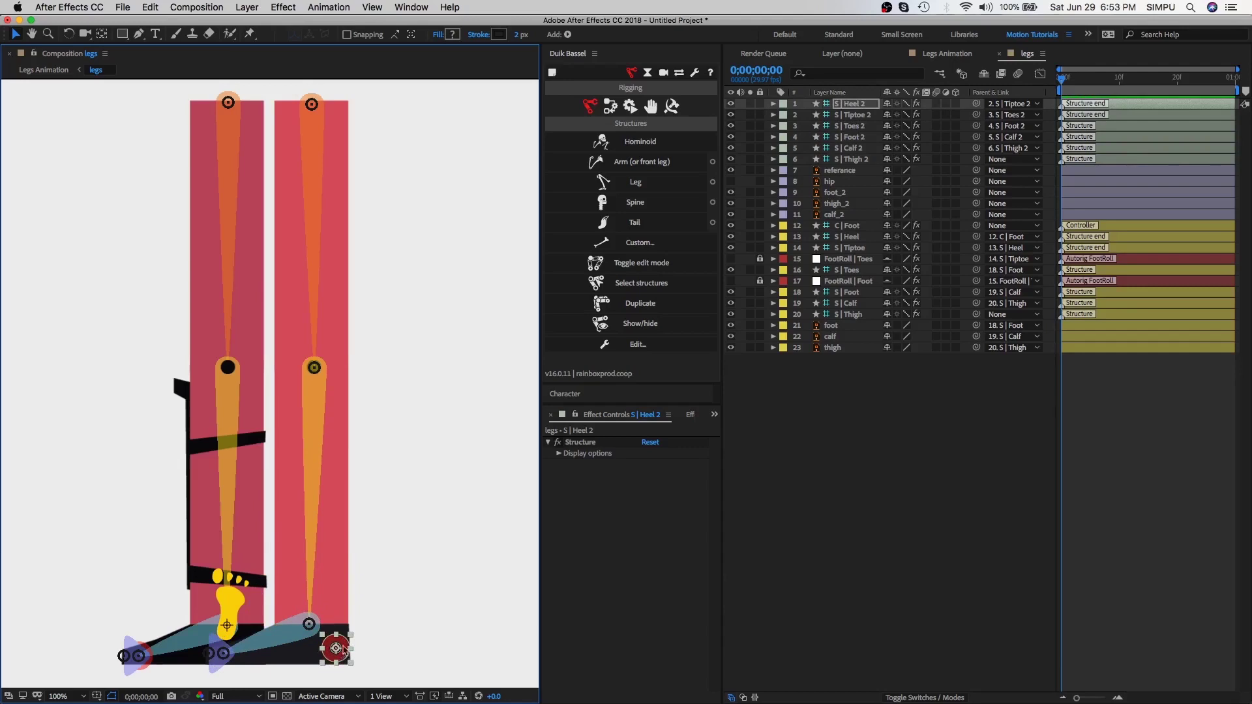
Parent calf_2, thigh_2 and foot_2 to S | Calf 2, S | Thigh 2 and S | Foot 2
click(851, 161)
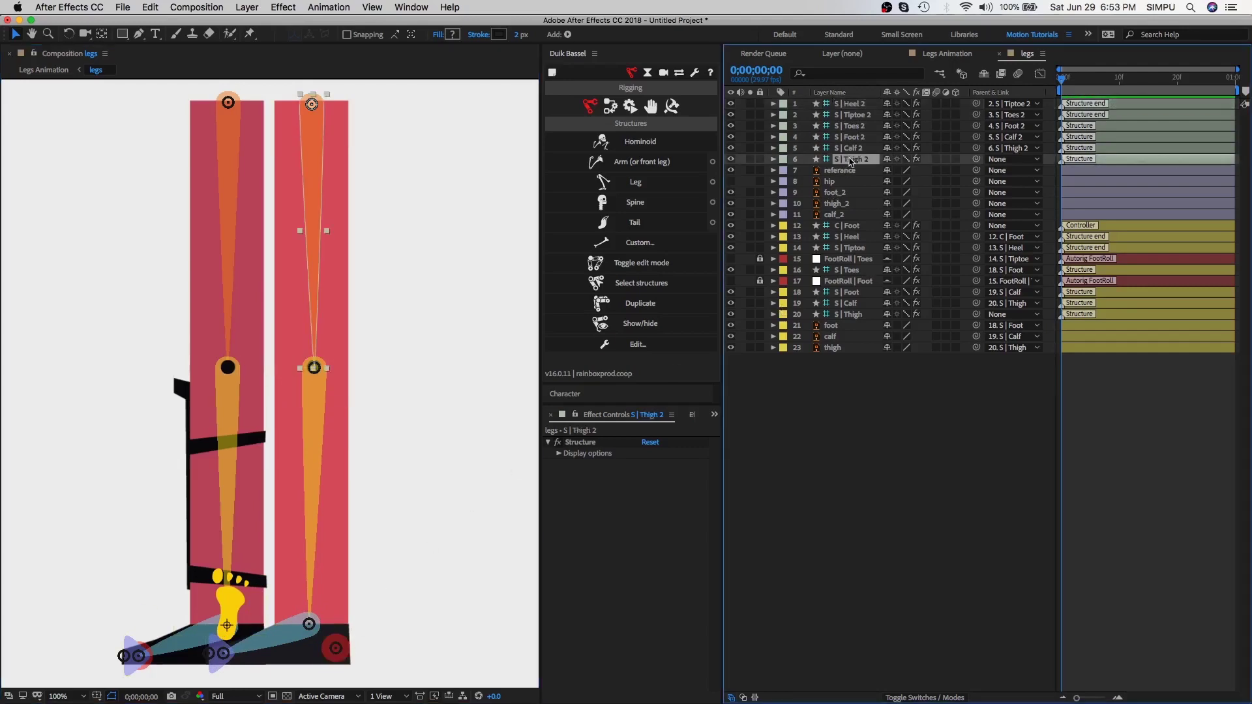
click(841, 216)
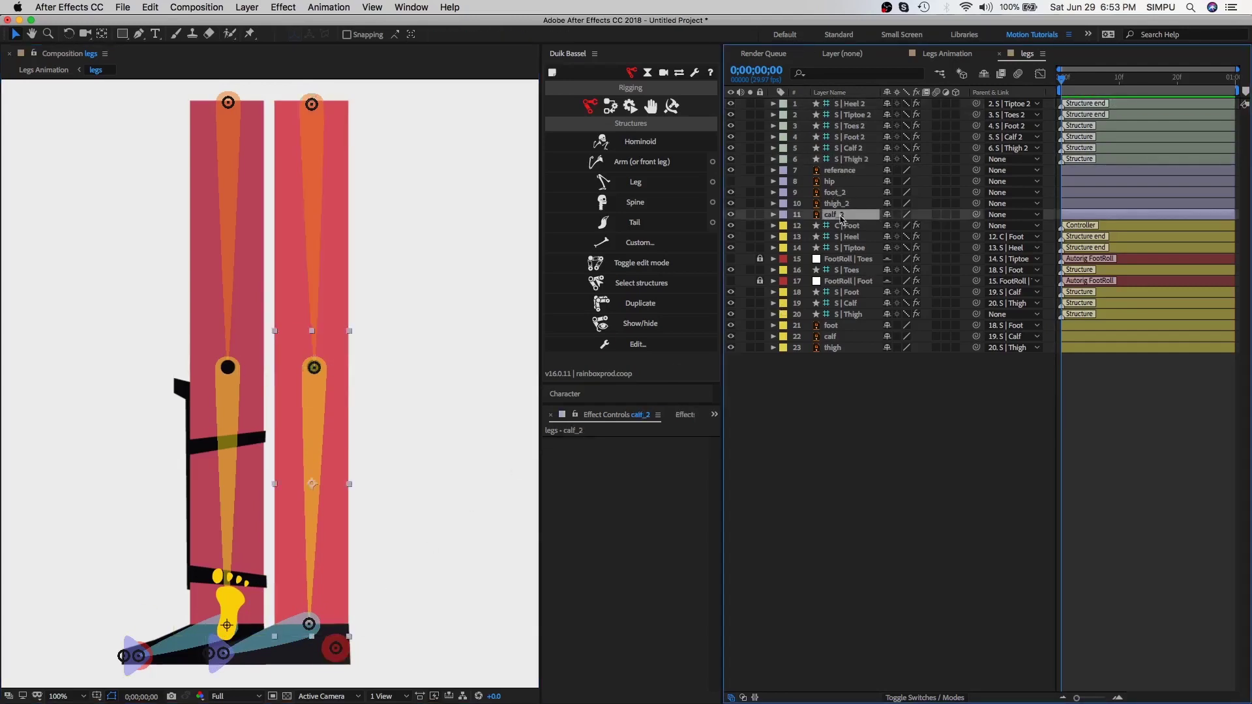
drag(976, 214, 847, 148)
click(973, 203)
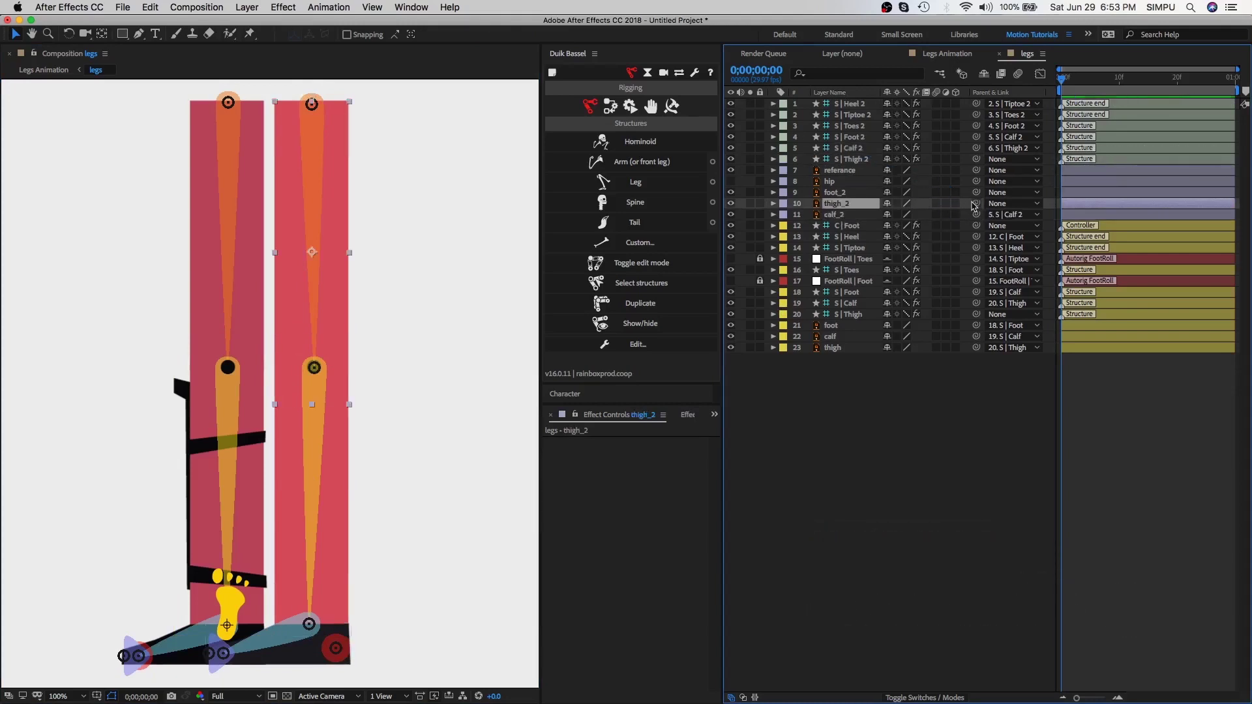
drag(976, 203, 848, 159)
click(873, 193)
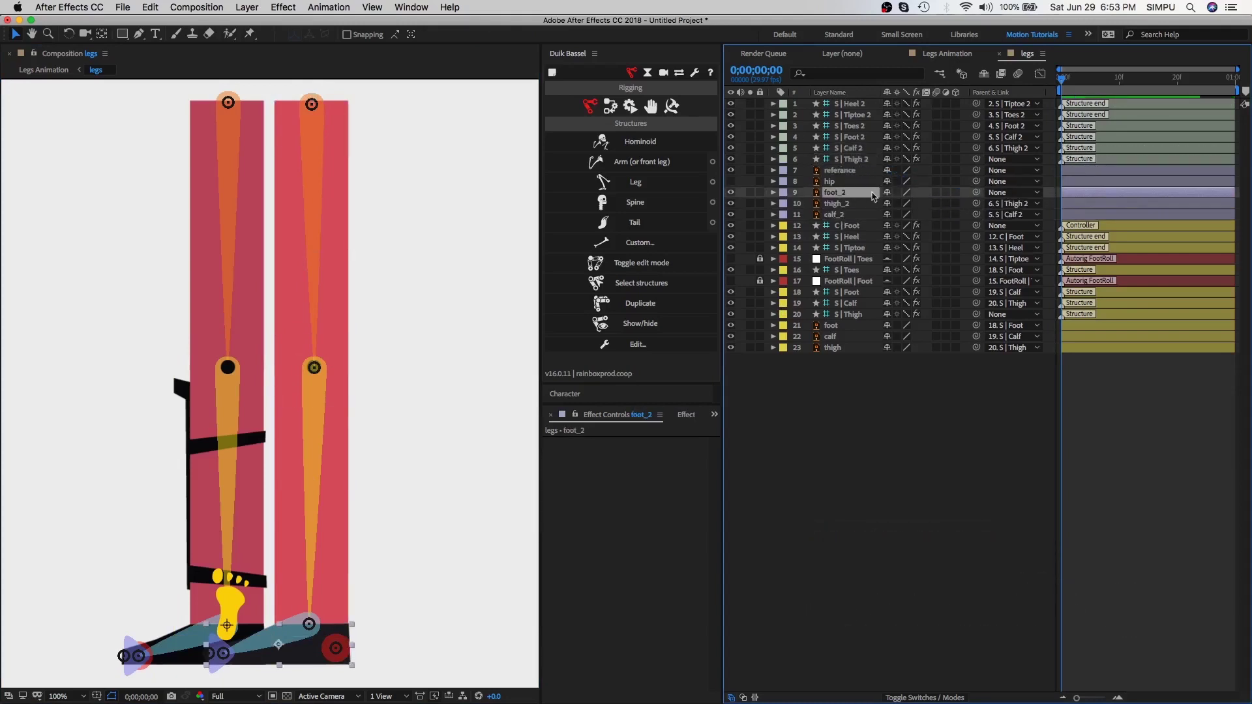
drag(976, 193, 861, 138)
Move the six second-leg bone layers below referance and hip
click(839, 183)
click(849, 159)
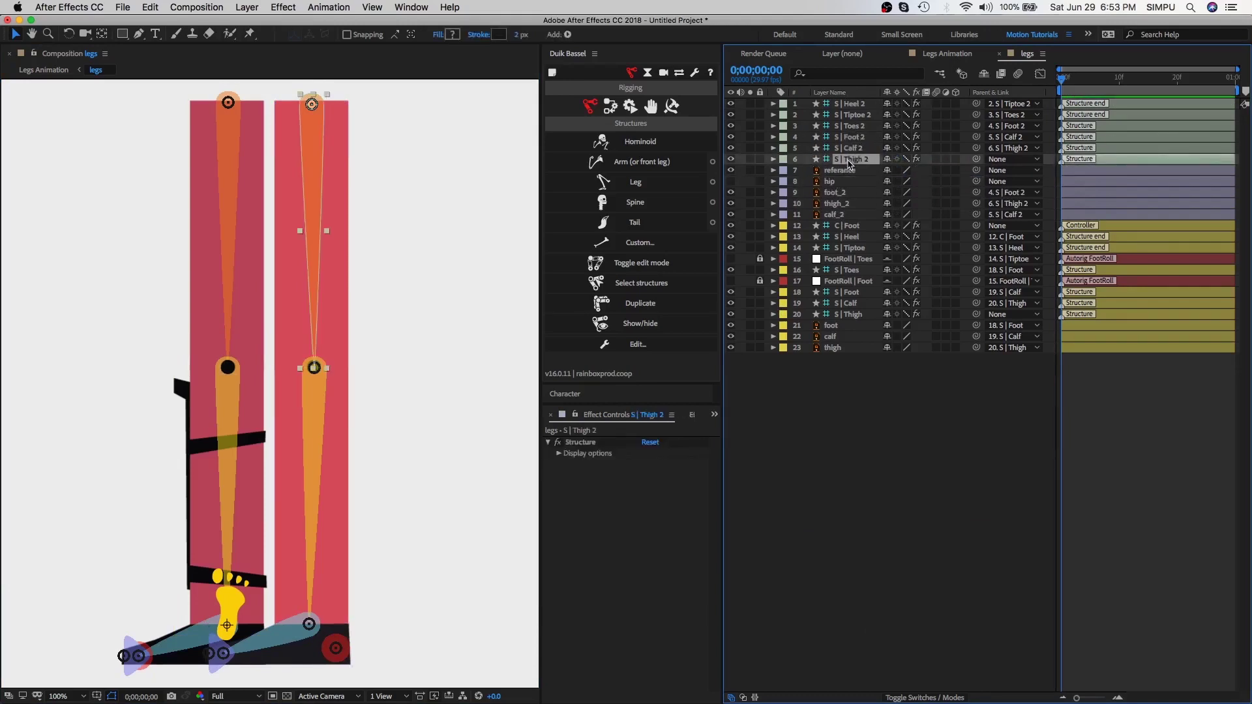
shift+click(856, 107)
drag(859, 162, 863, 191)
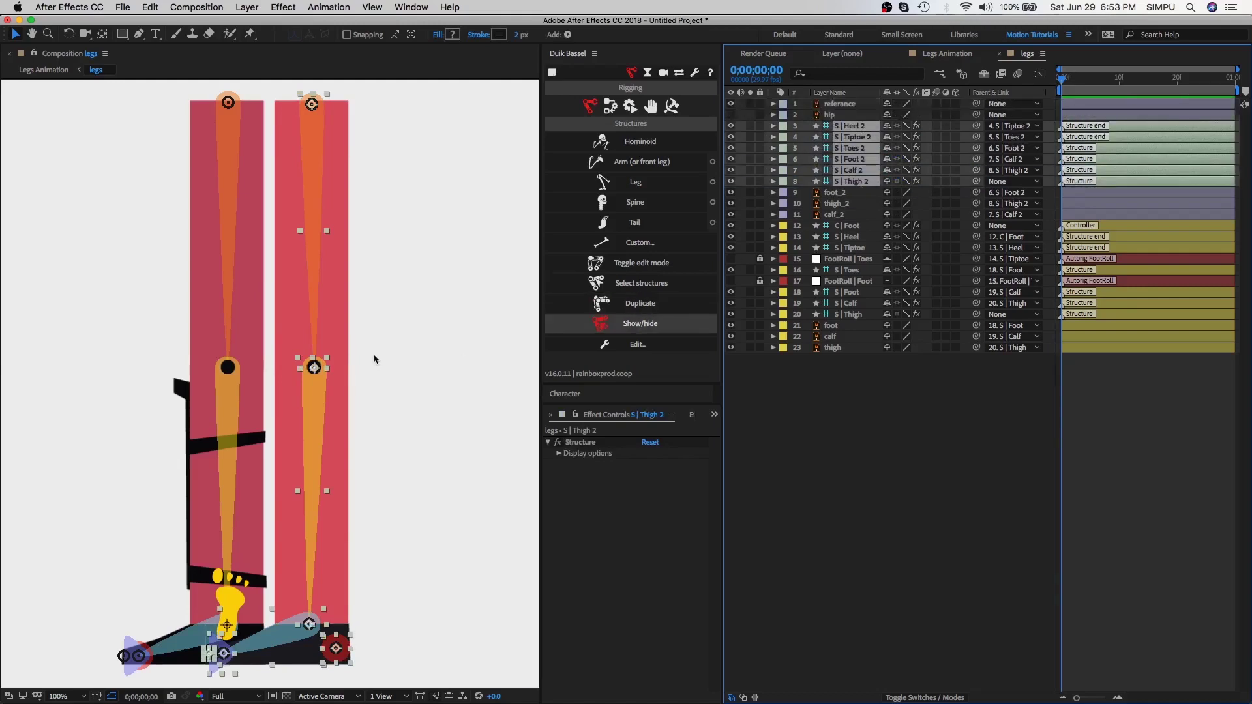
key(comma)
key(comma)
Auto-rig the six second-leg bones with Duik Auto-rig & IK
click(848, 193)
click(851, 182)
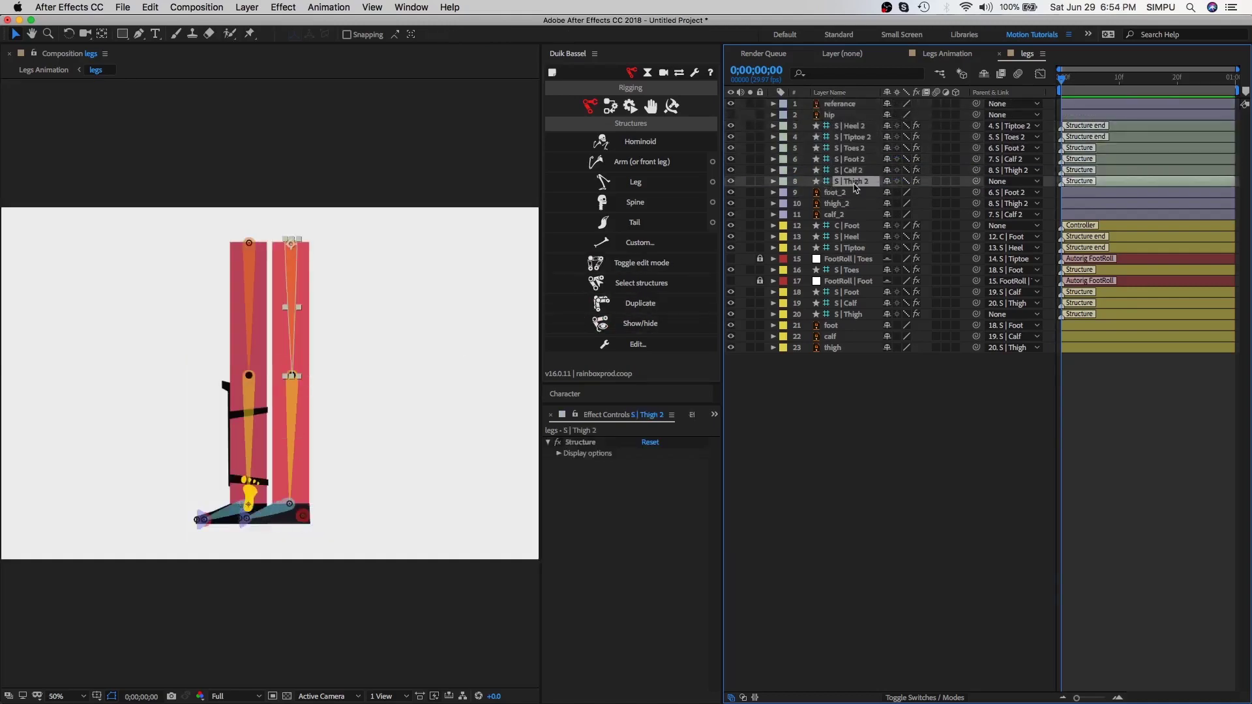
shift+click(853, 127)
click(610, 106)
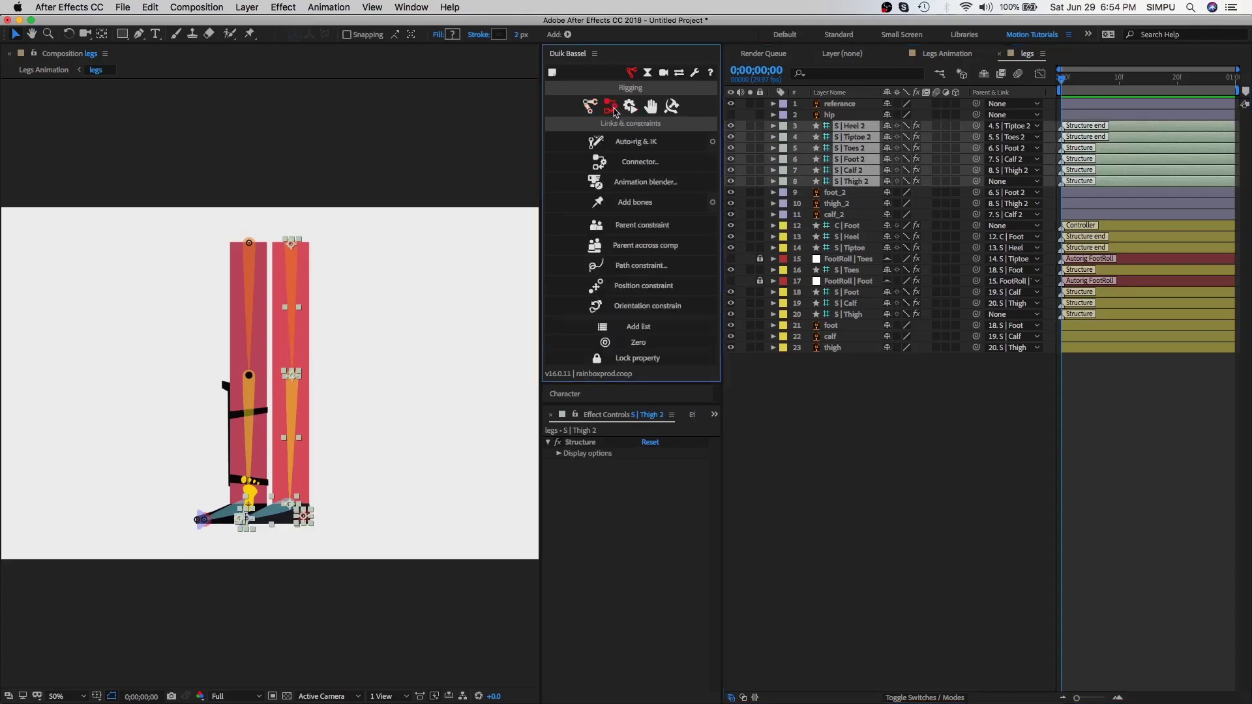
click(634, 142)
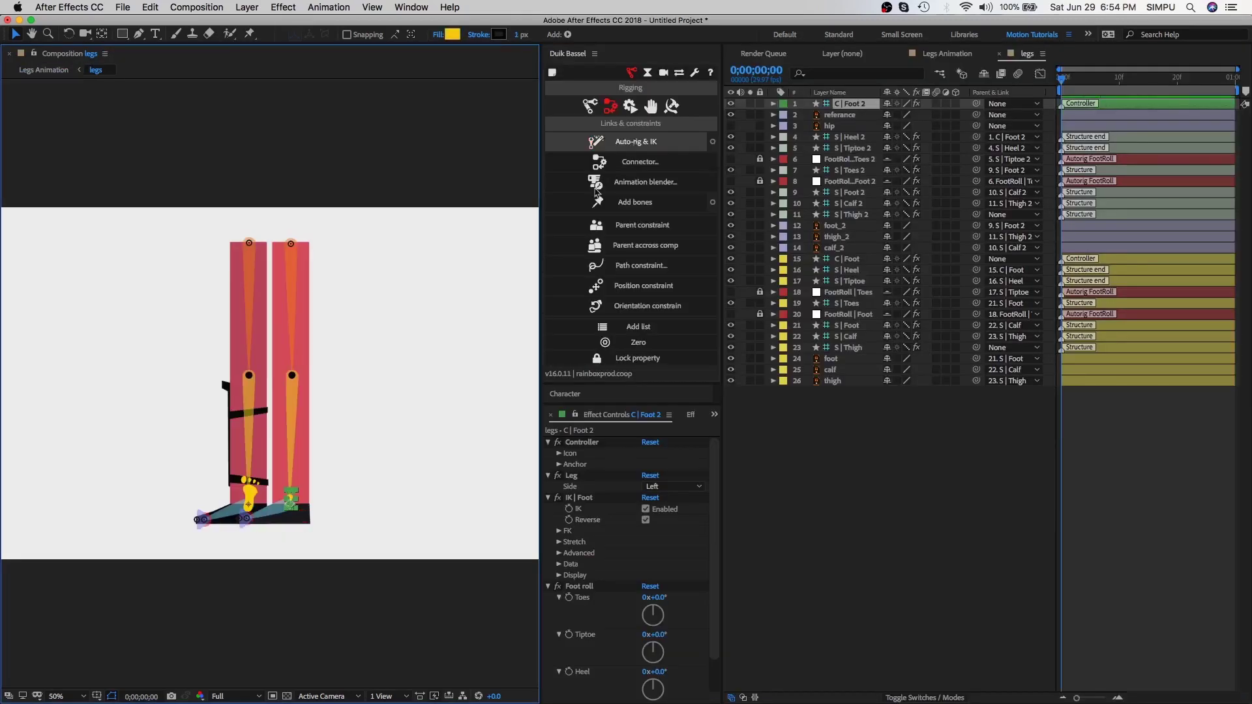
key(slash)
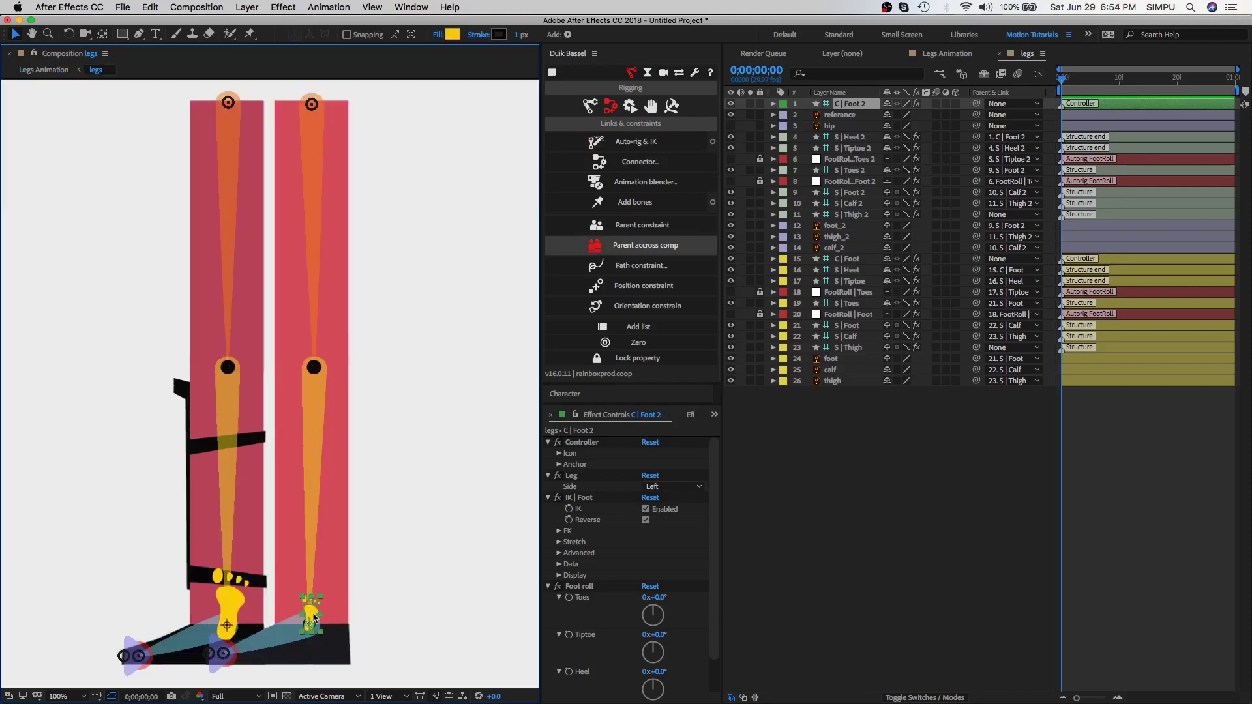
Enlarge the foot controller icon to 170%, keeping its colour yellow
click(560, 455)
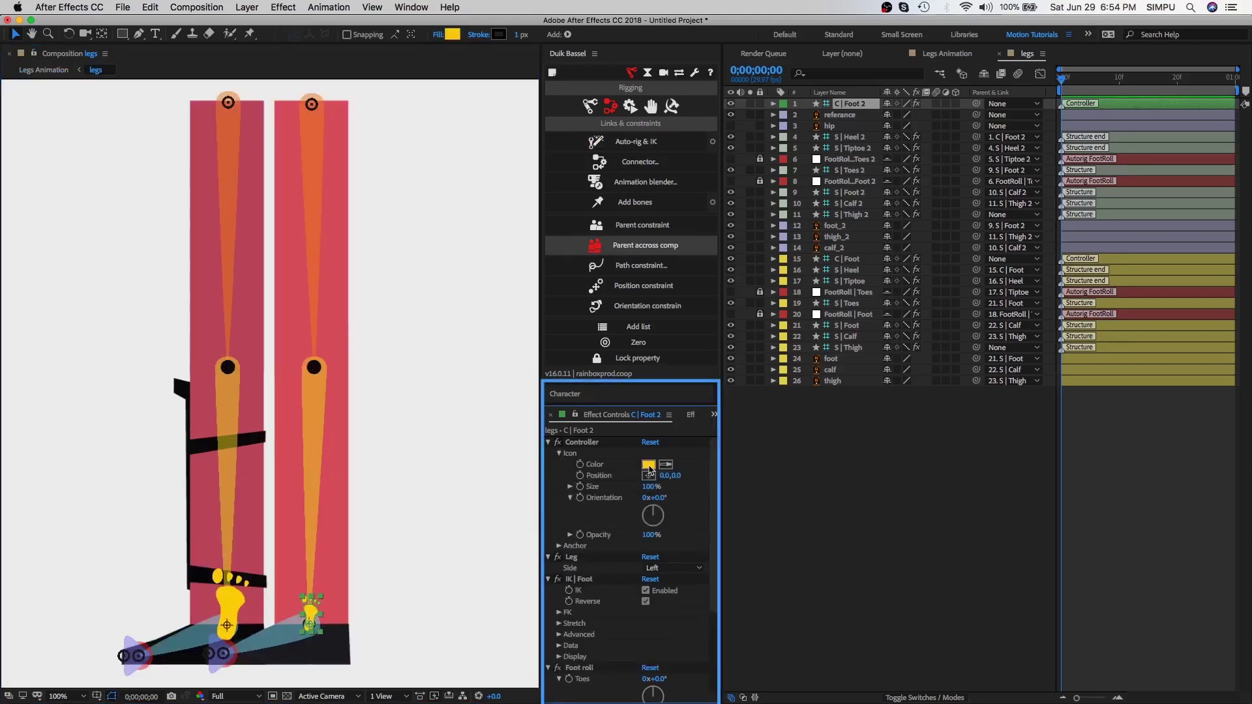
click(648, 465)
click(1040, 201)
drag(646, 490, 692, 491)
key(comma)
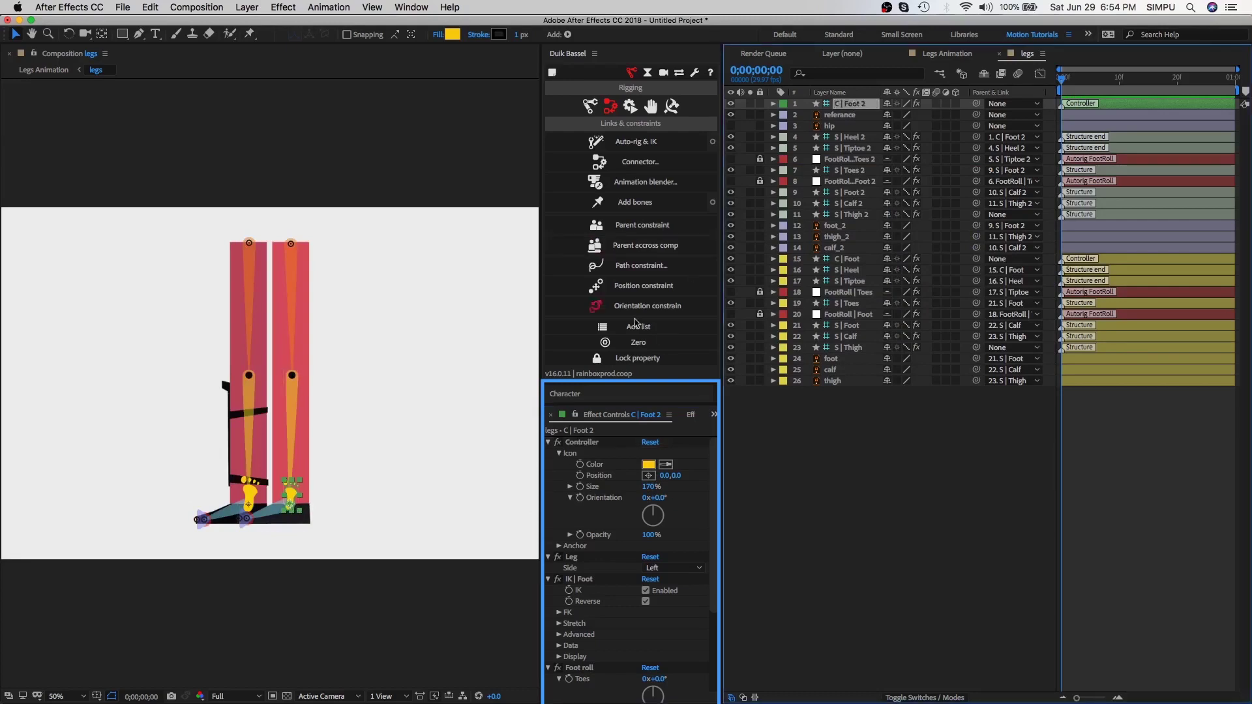
After an undone test of the knee bend, turn off IK Reverse on C | Foot 2 and adjust Stretch
drag(293, 509, 381, 488)
key(super+z)
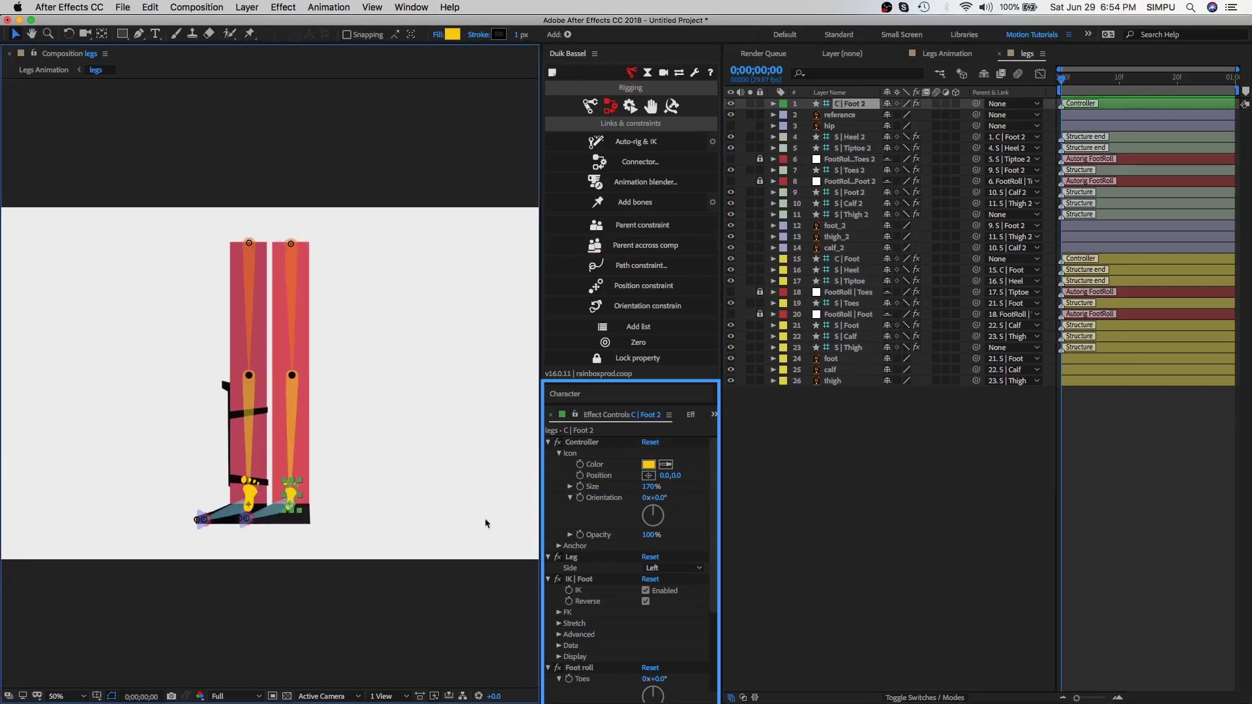
click(646, 602)
click(559, 624)
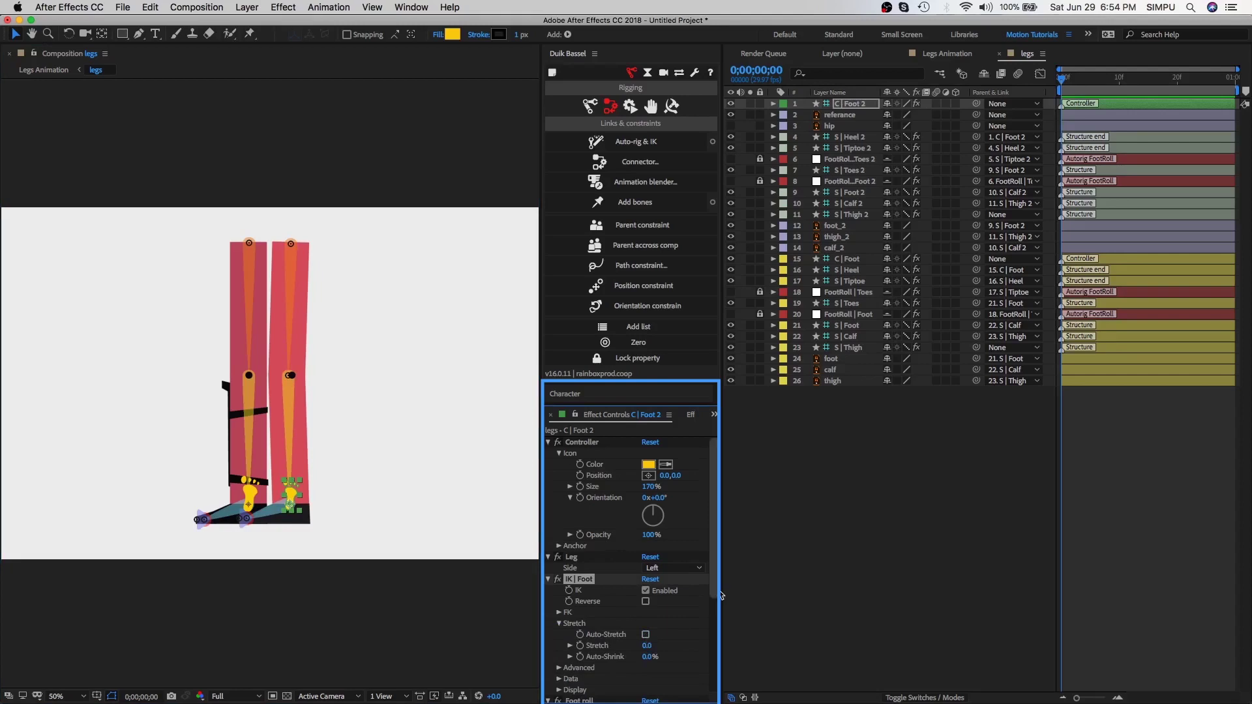
mouse_move(715, 596)
mouse_down()
mouse_move(715, 647)
mouse_move(715, 584)
mouse_up()
Move C | Foot 2 below hip and give the second leg's layers 3–14 a Pink label
click(868, 106)
drag(867, 111, 863, 133)
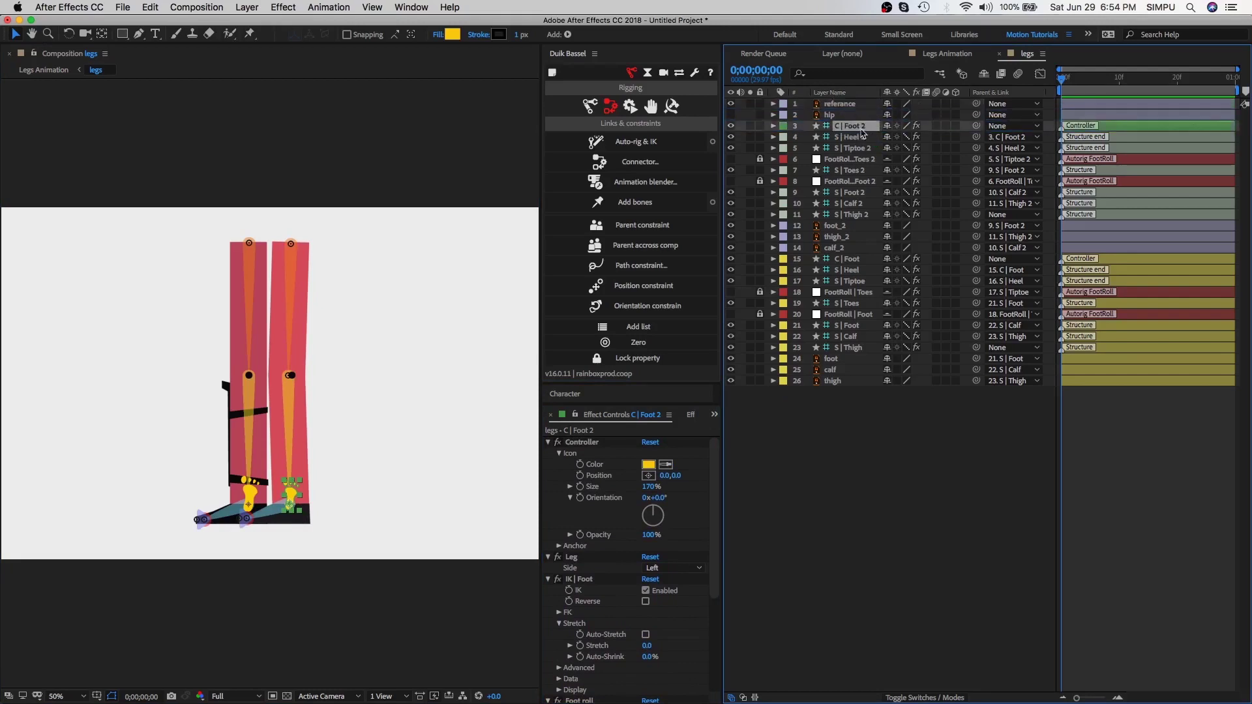
shift+click(849, 249)
click(783, 248)
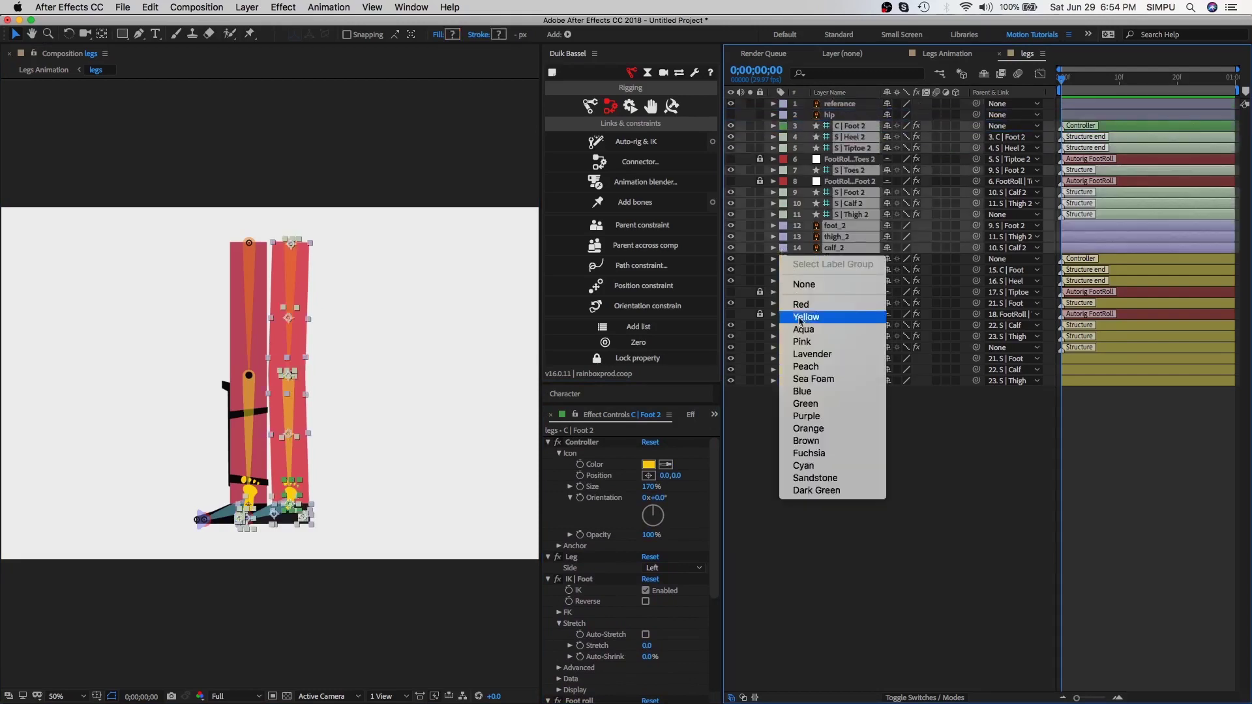
click(809, 341)
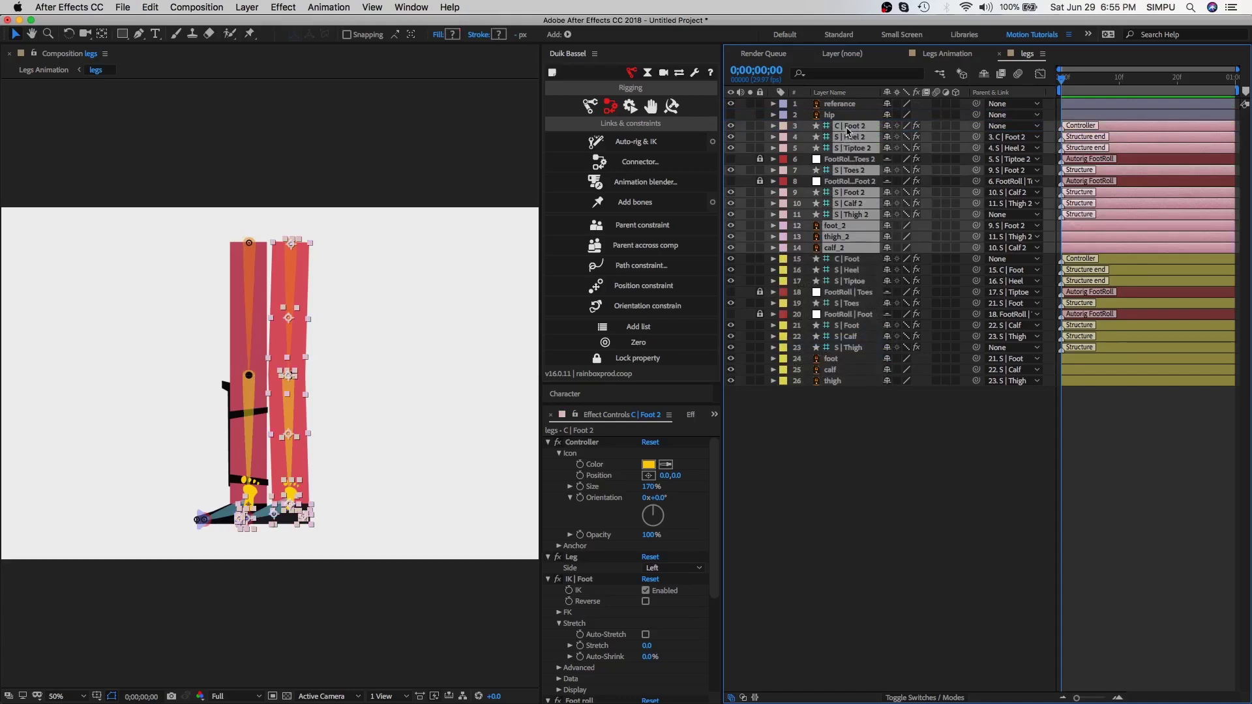
Hide the referance layer and the heel and tiptoe layers, keeping C | Foot 2 visible
click(846, 106)
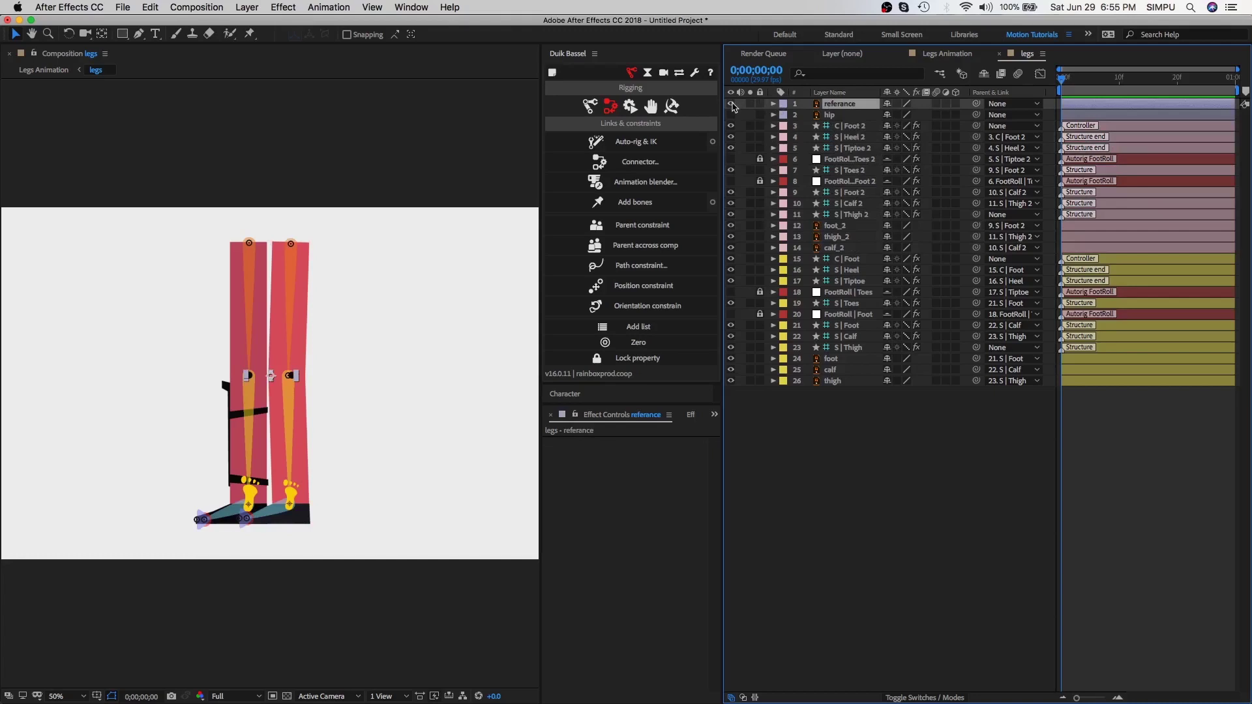
click(731, 104)
click(852, 129)
drag(731, 126, 731, 150)
click(844, 171)
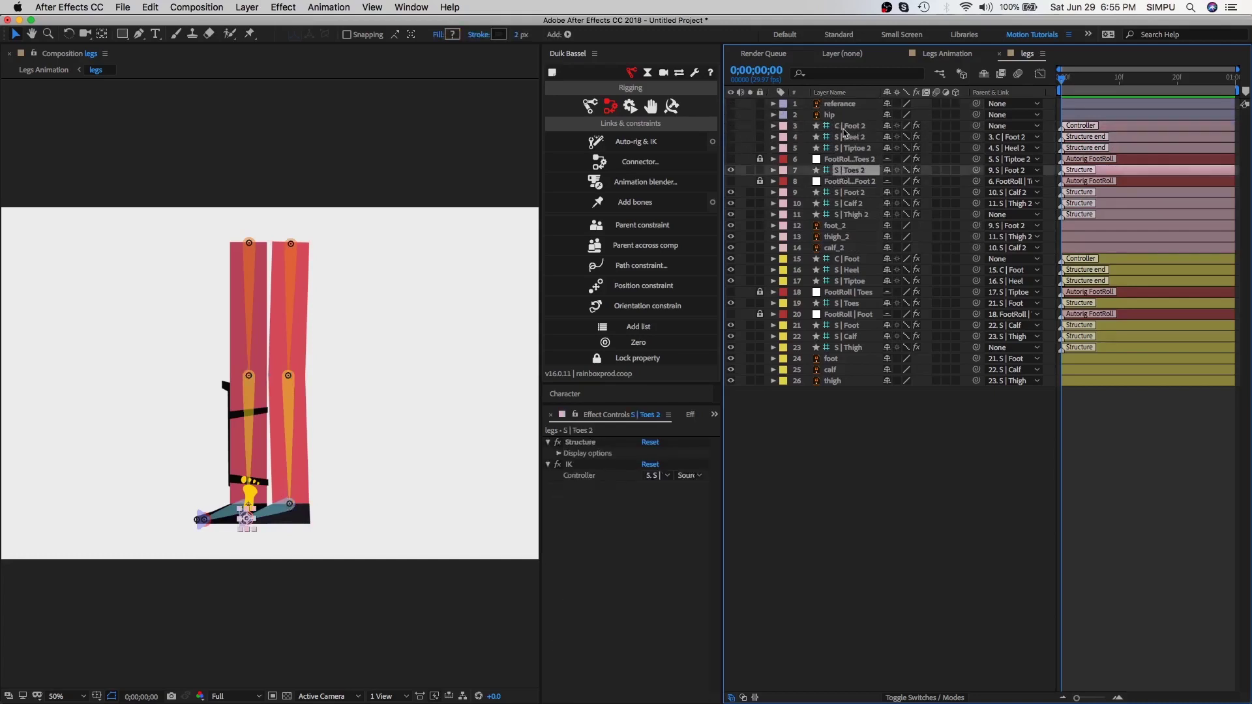
click(846, 126)
click(731, 126)
Hide the S | Toes 2, S | Foot 2, S | Heel, S | Tiptoe and remaining first-leg bones
click(843, 172)
click(731, 170)
click(841, 193)
click(731, 192)
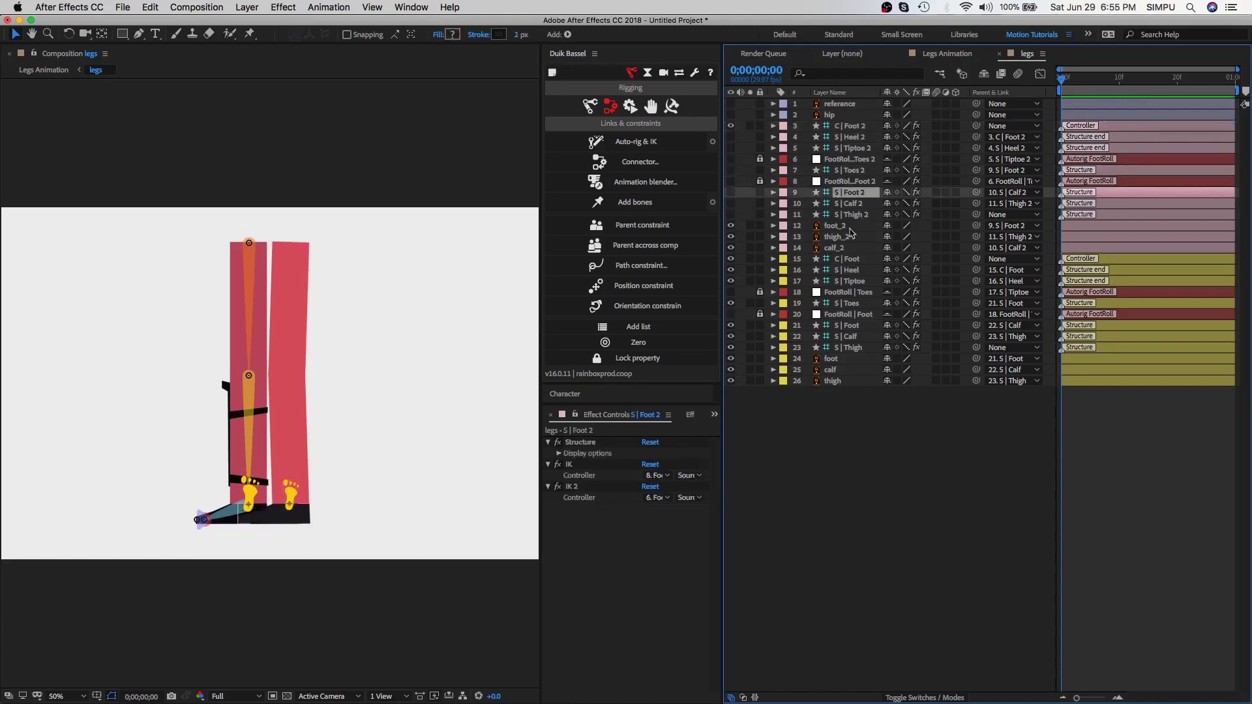
click(847, 259)
click(848, 270)
drag(732, 270, 731, 348)
click(850, 348)
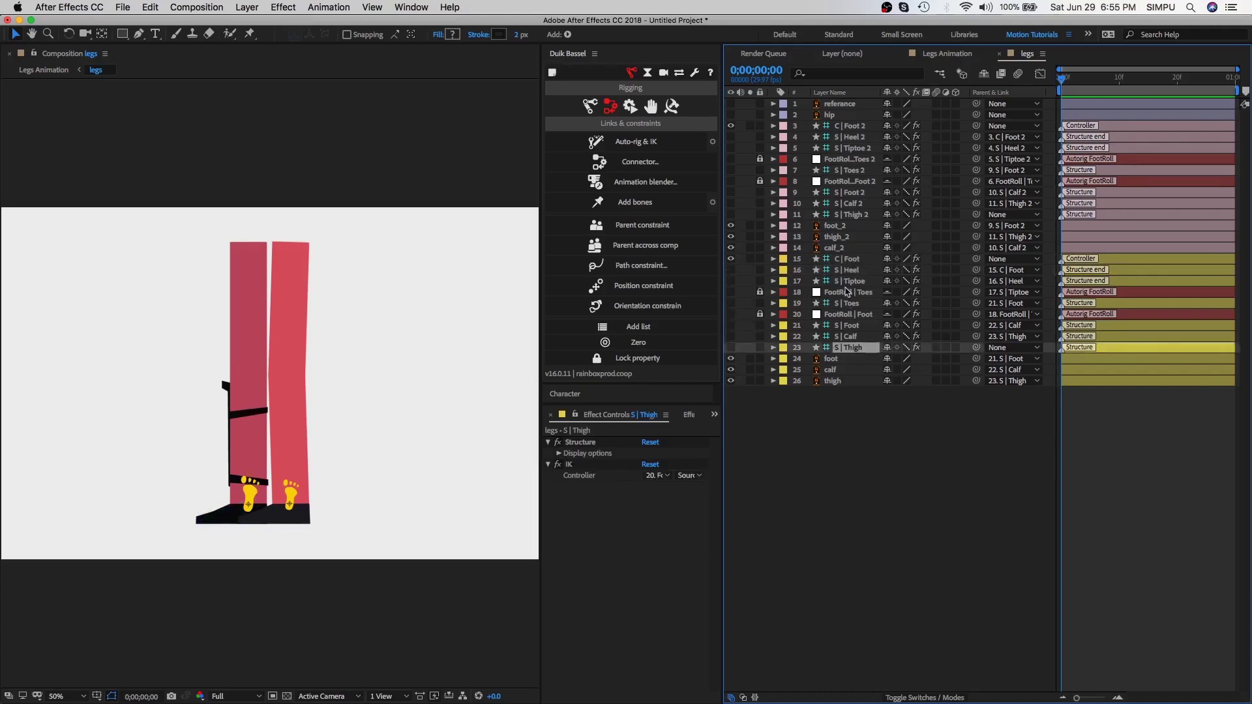
Turn on Hide Shy Layers and mark the second leg's bones, Heel 2 to Thigh 2, as shy
shift+click(843, 272)
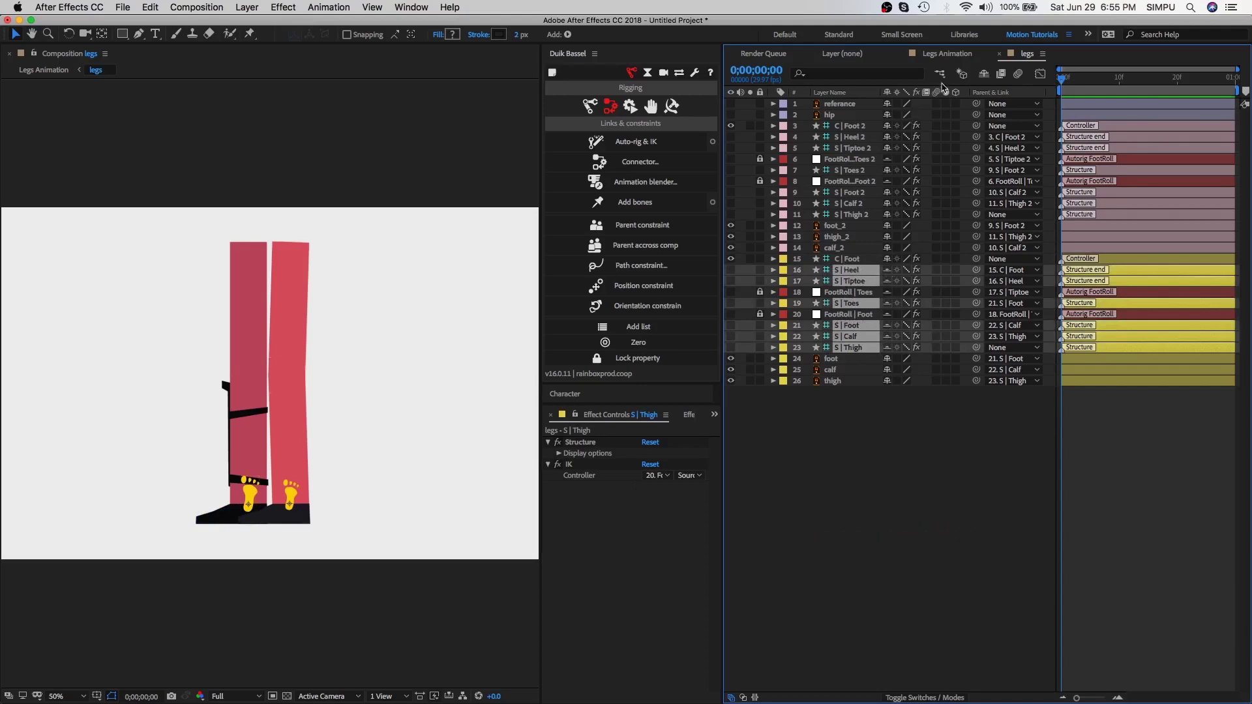
click(984, 75)
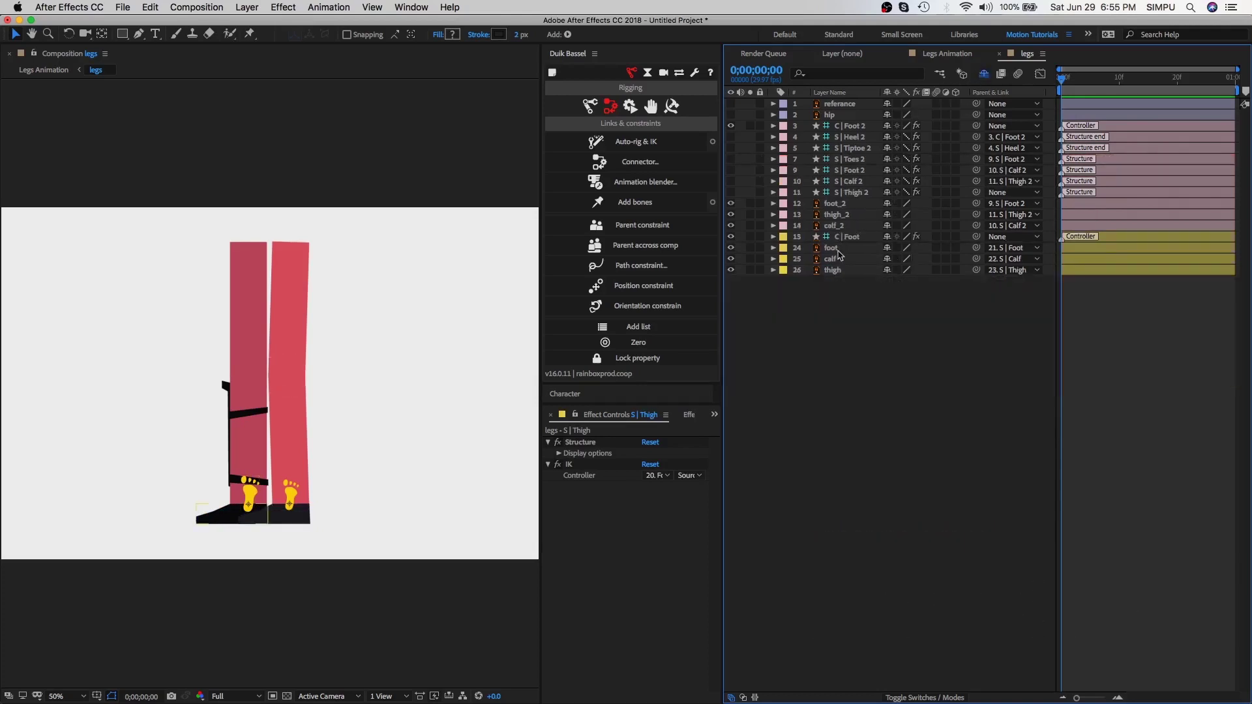
click(848, 192)
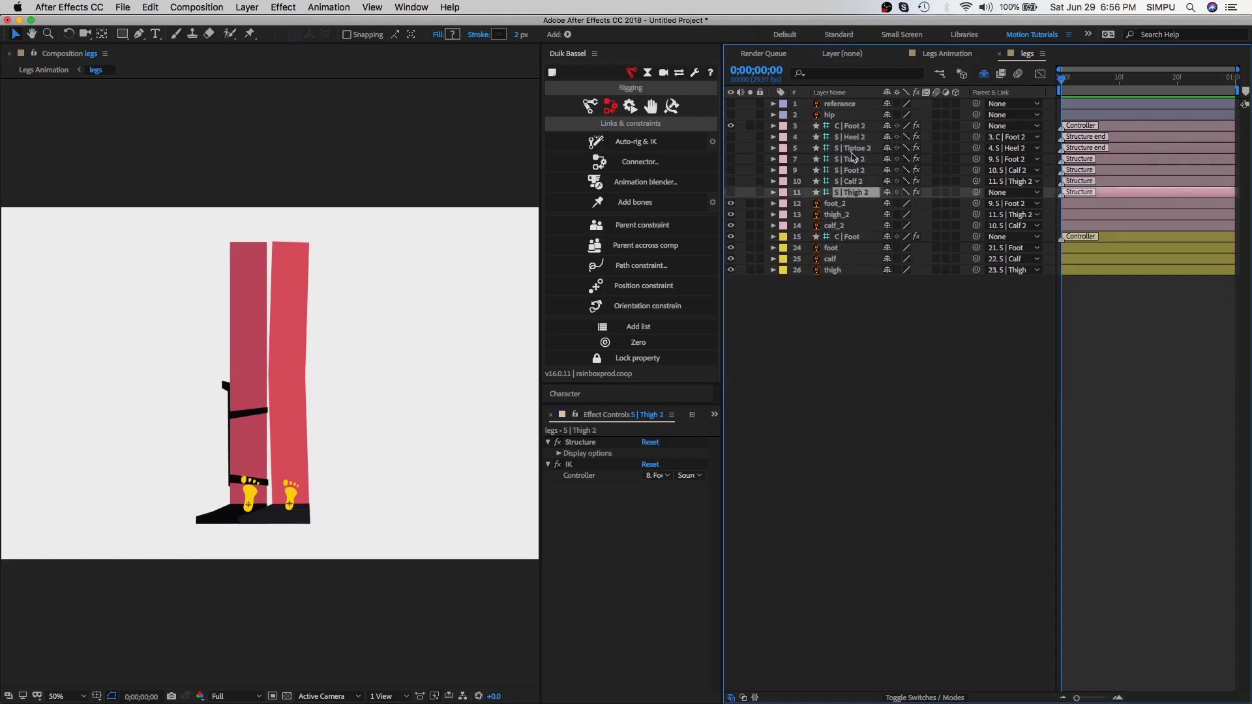
shift+click(855, 139)
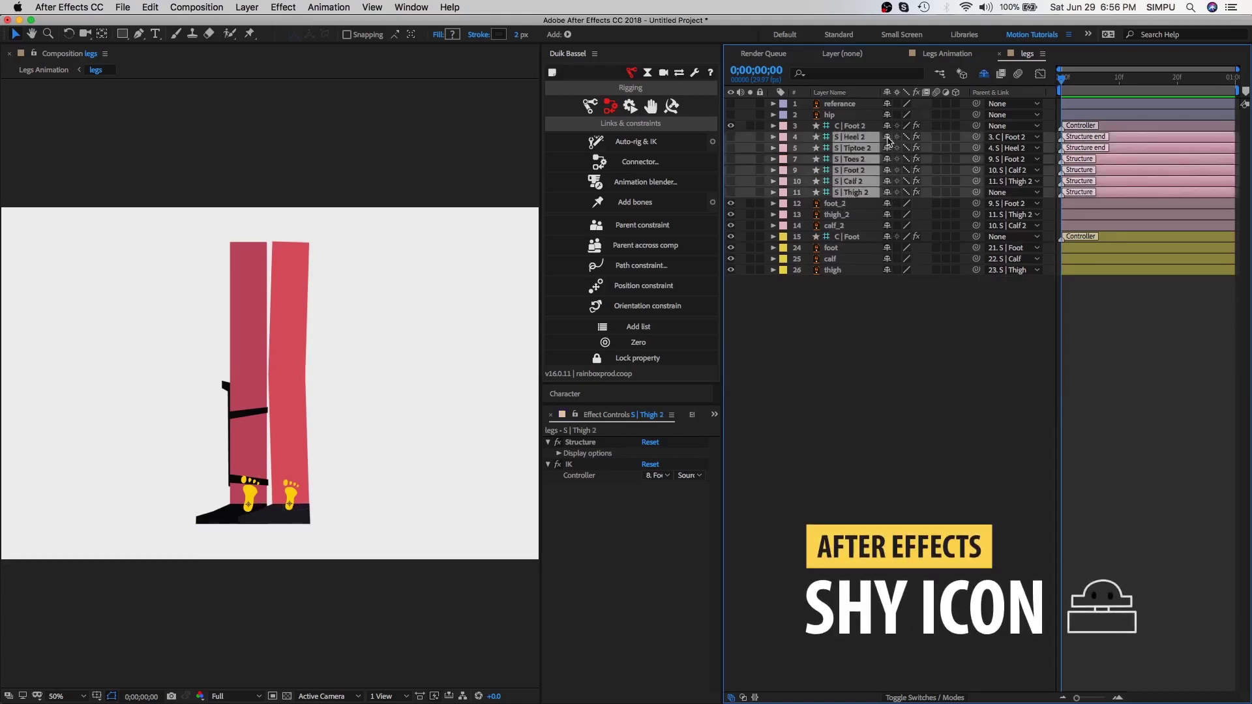
click(888, 139)
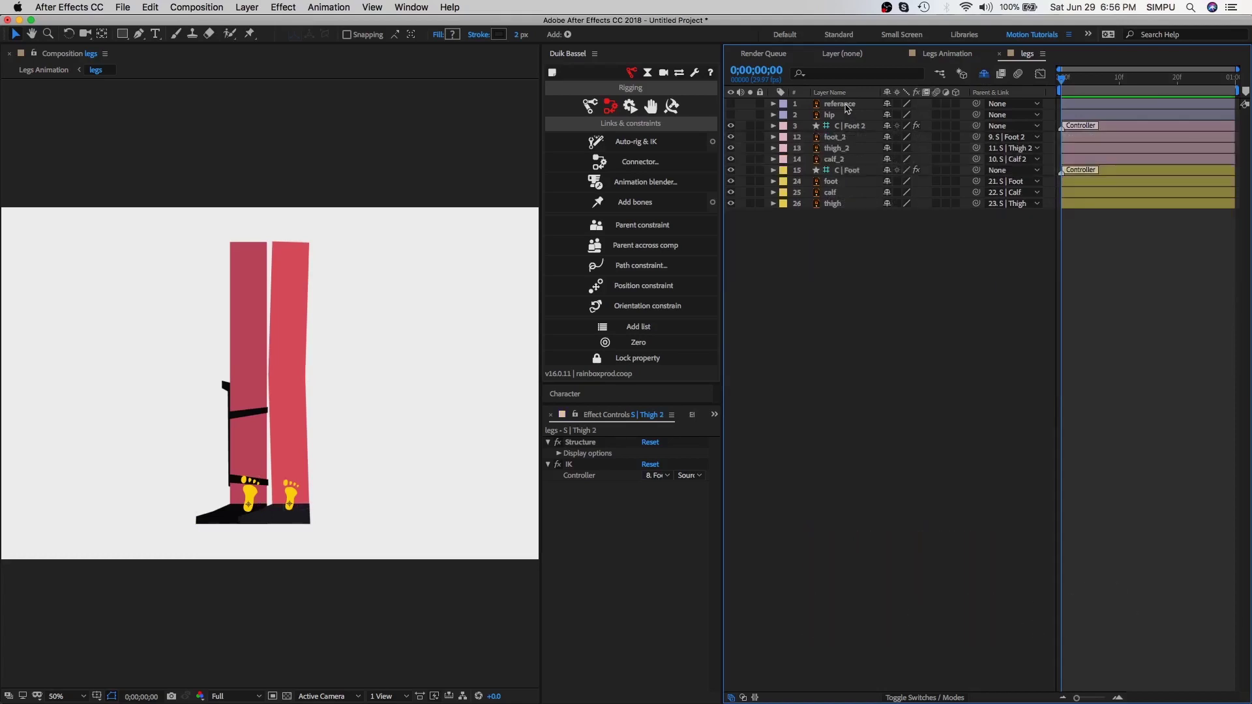
Mark the remaining six leg layers shy so they vanish, then select hip
click(846, 104)
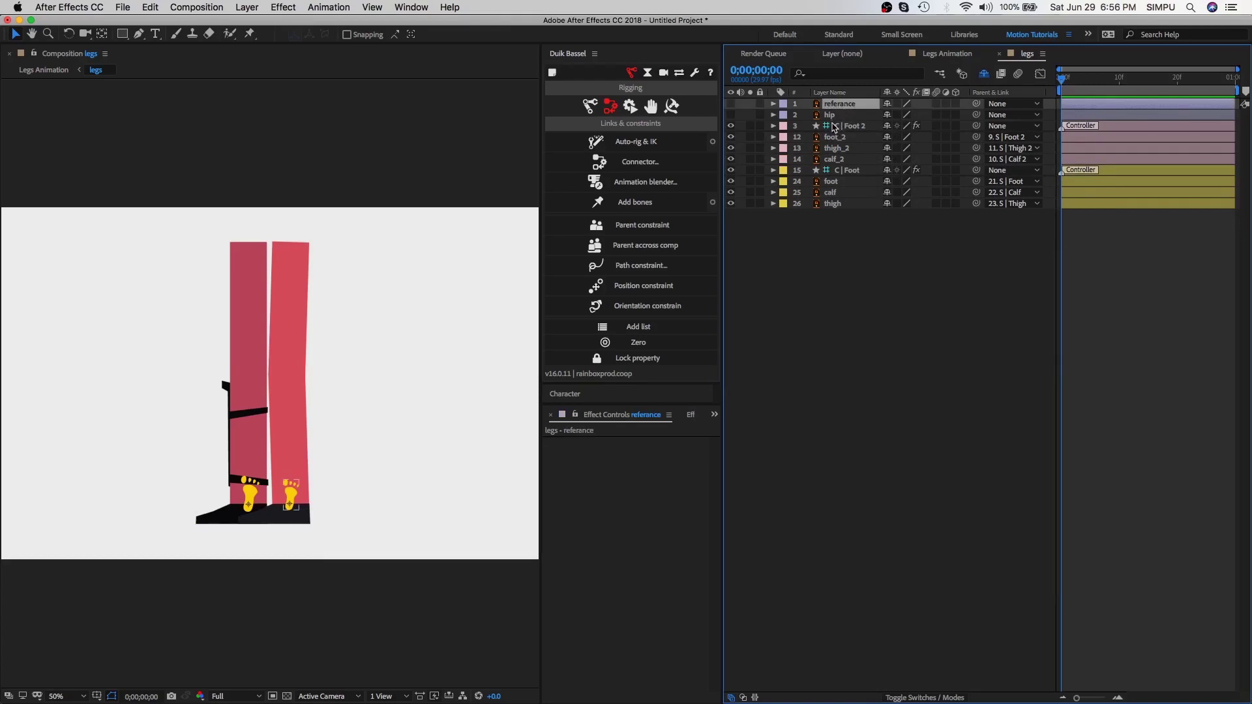
click(840, 137)
ctrl+click(838, 148)
ctrl+click(836, 159)
ctrl+click(832, 181)
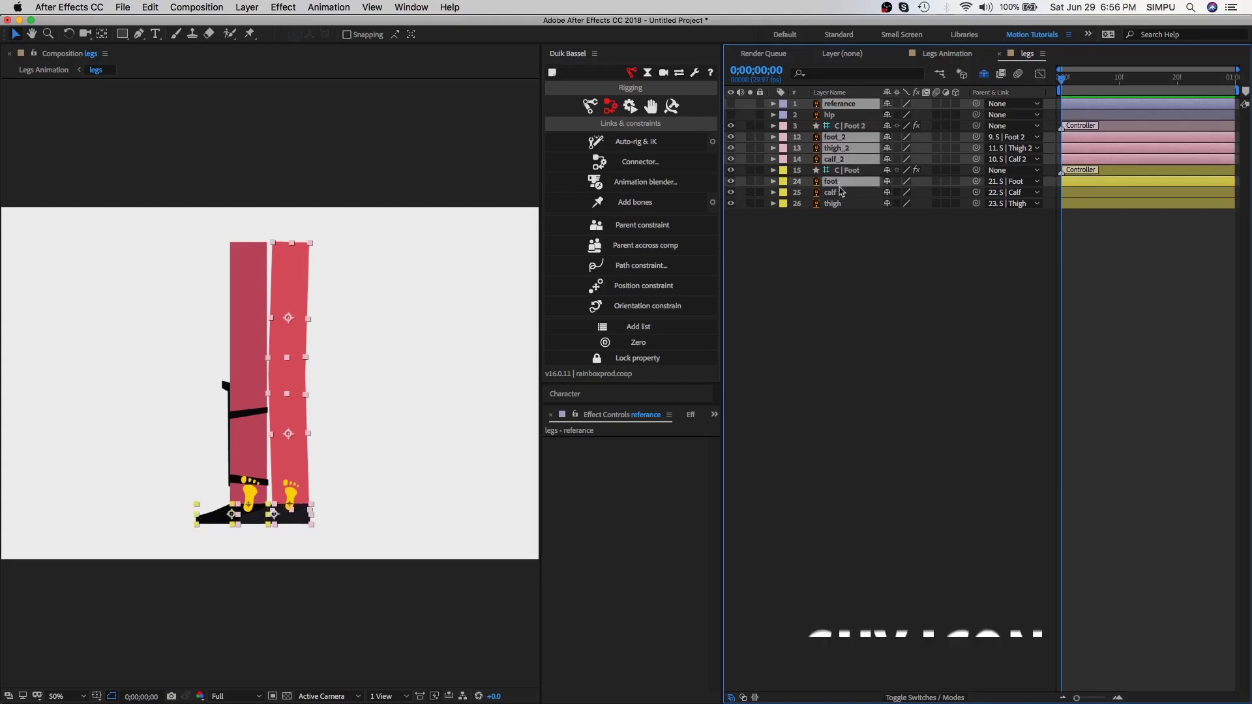
ctrl+click(832, 193)
ctrl+click(833, 203)
click(888, 182)
click(834, 105)
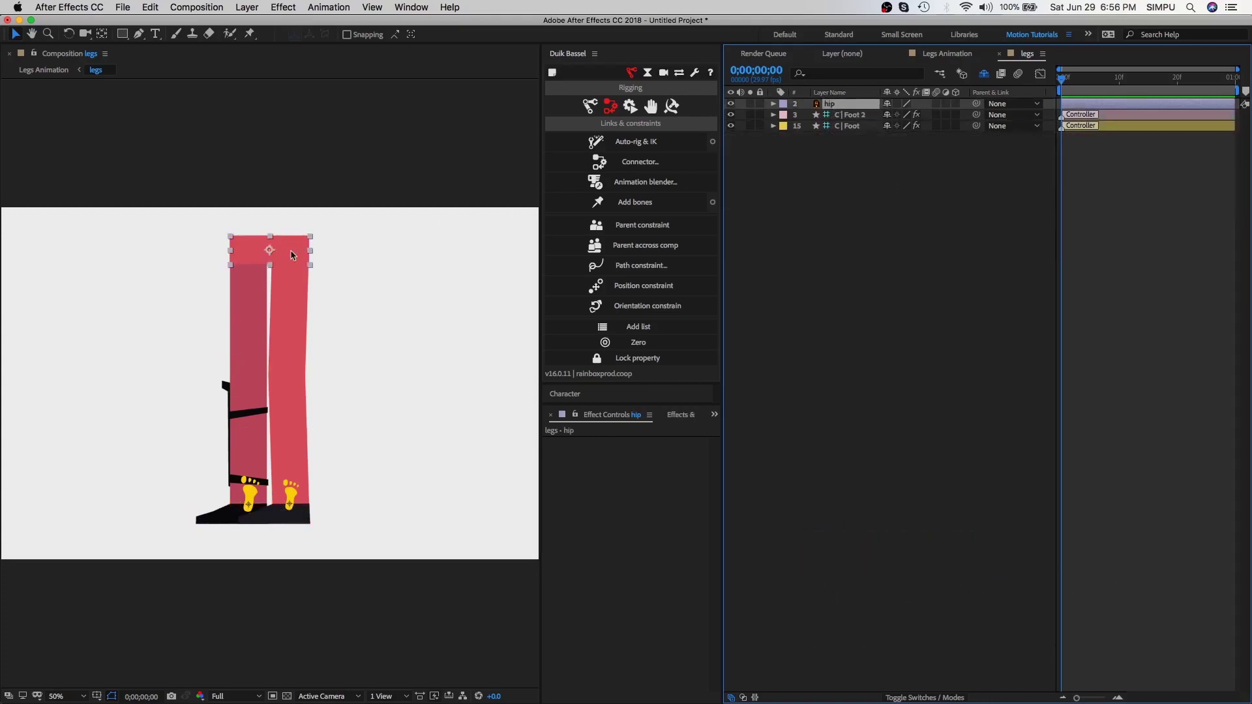
Reveal shy layers, parent S | Thigh 2 to hip, and hide that structure again
mouse_move(284, 251)
mouse_down()
mouse_move(352, 246)
mouse_move(296, 233)
mouse_move(285, 274)
mouse_up()
key(super+z)
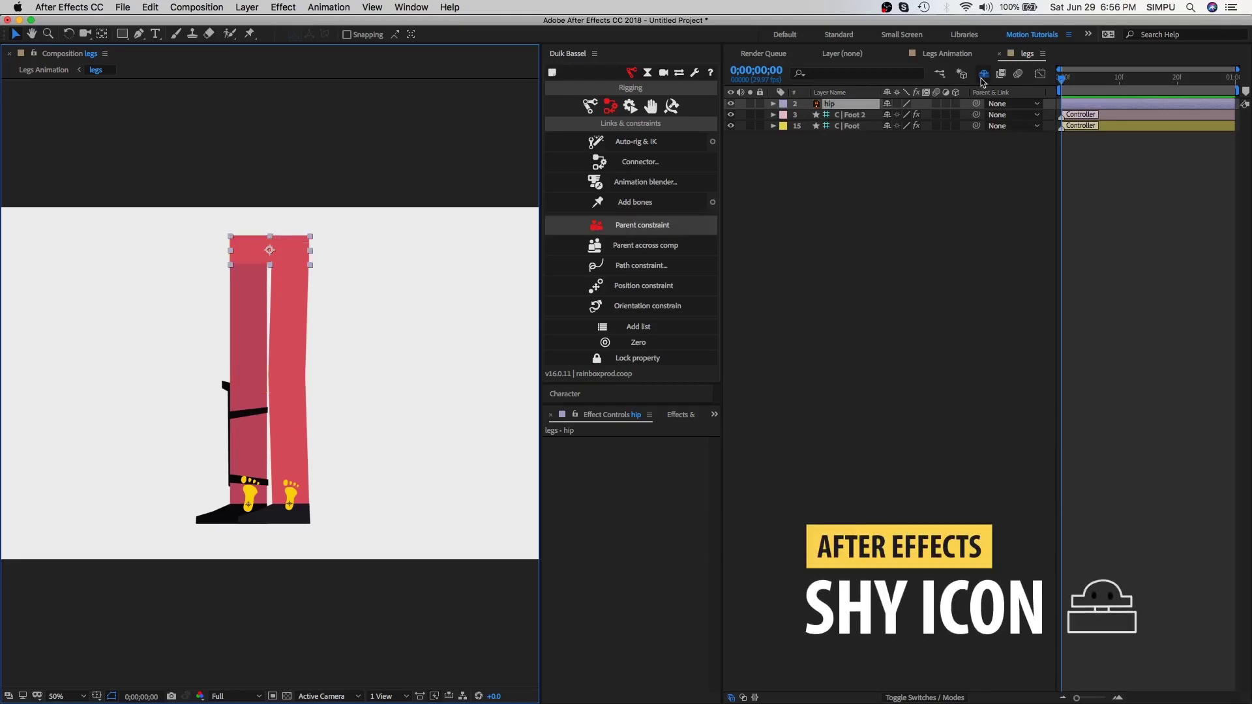
click(983, 75)
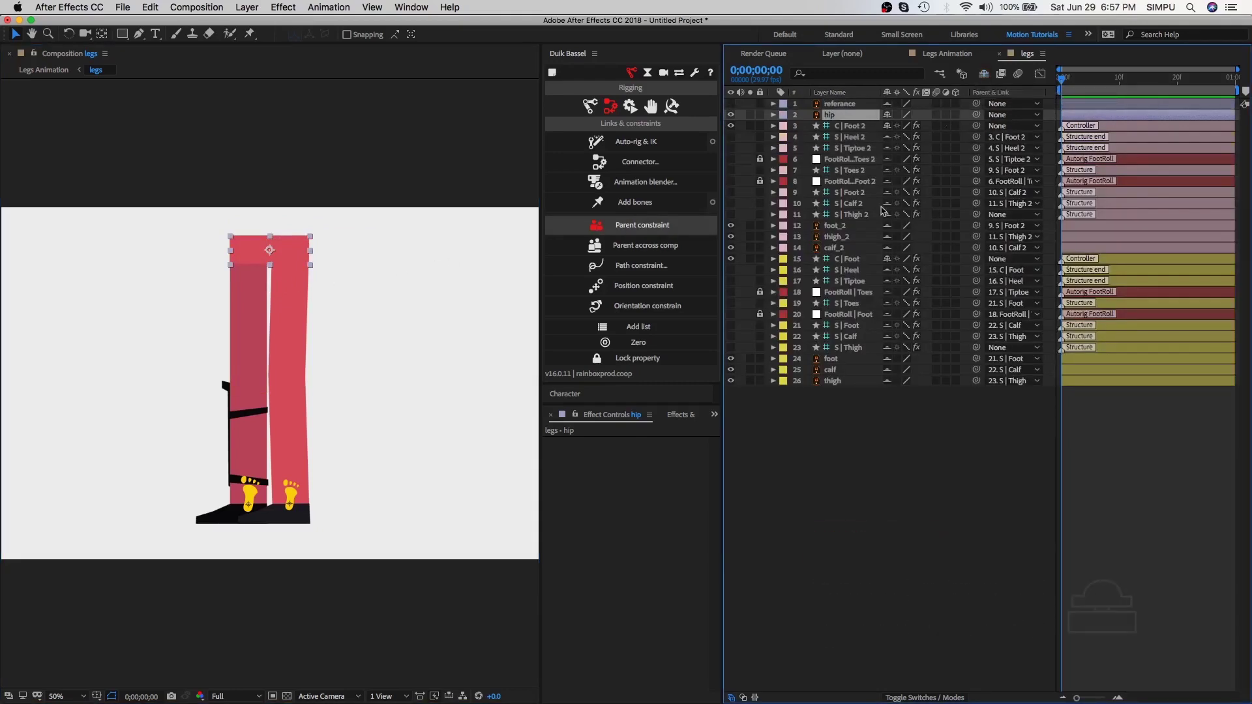
click(841, 216)
drag(731, 218, 731, 226)
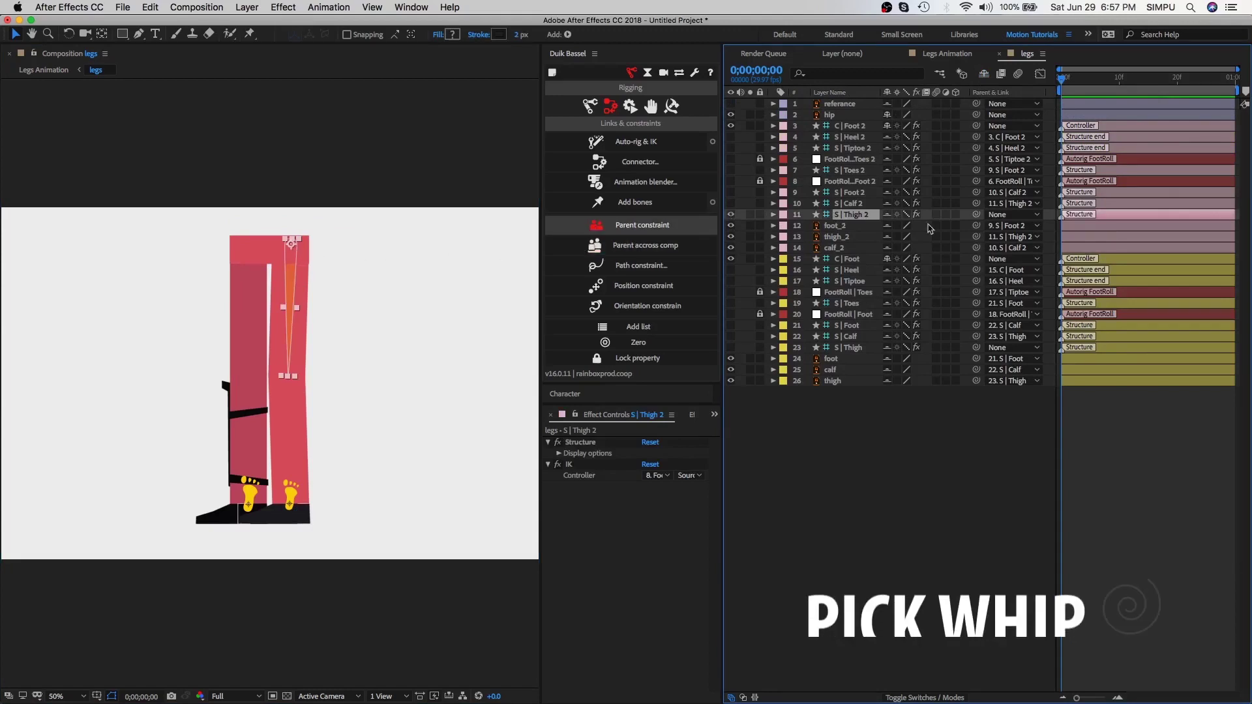
drag(976, 217, 832, 119)
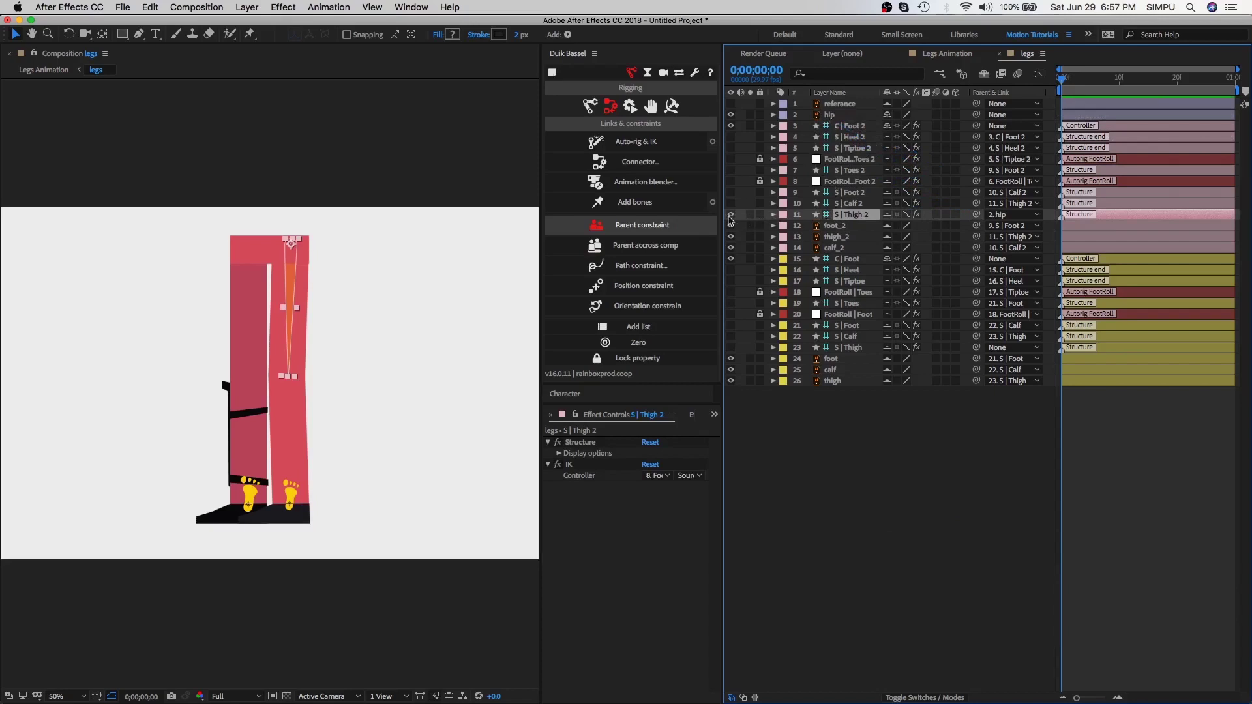
click(731, 216)
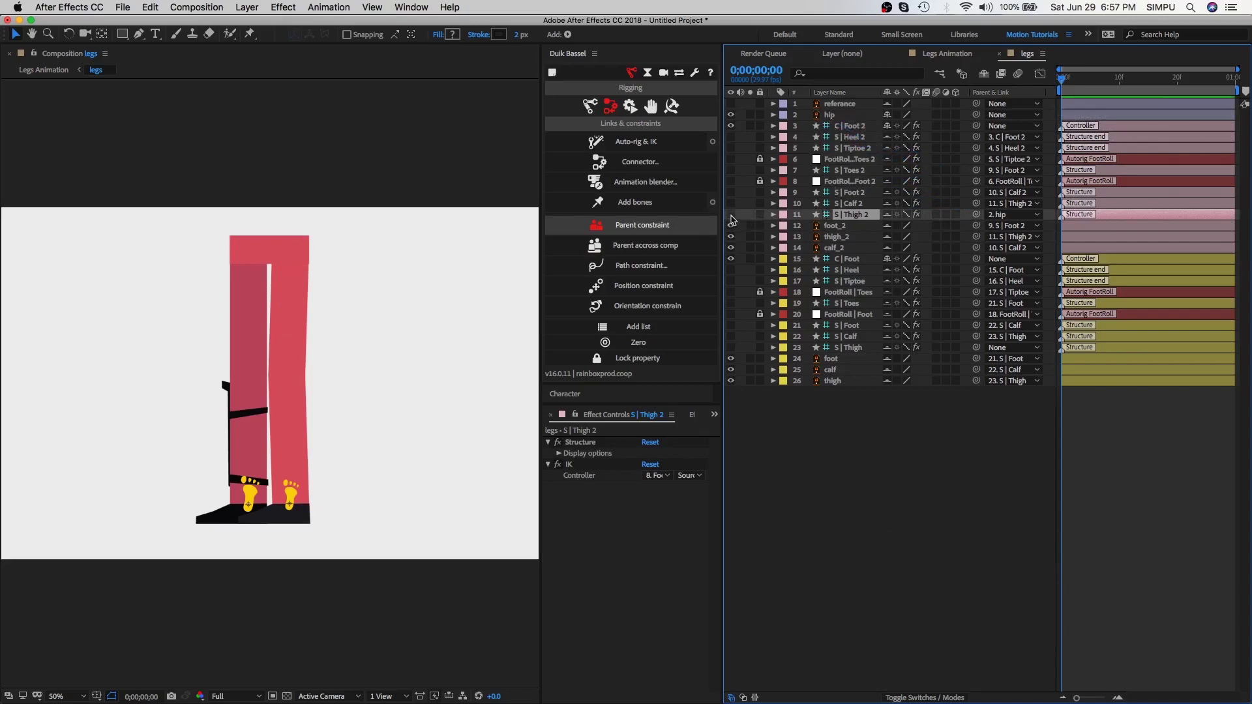
Parent S | Thigh to hip and hide that structure again
click(851, 348)
click(731, 348)
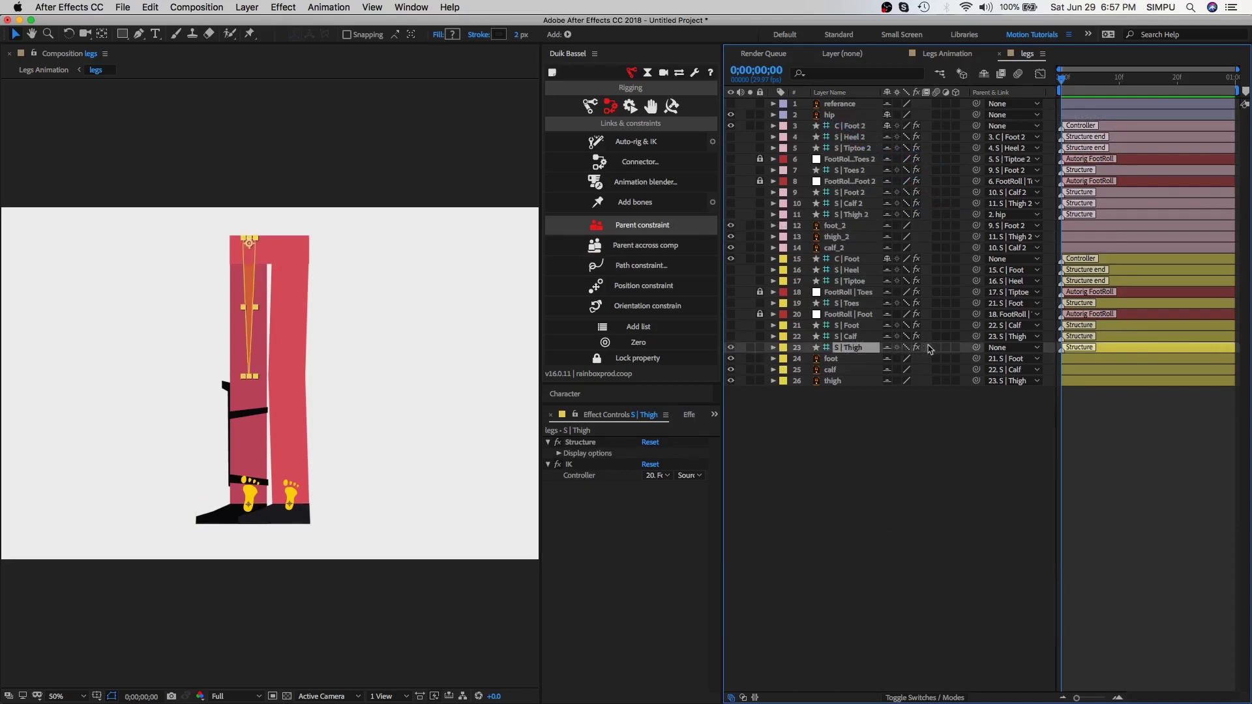
drag(976, 348, 832, 117)
click(732, 348)
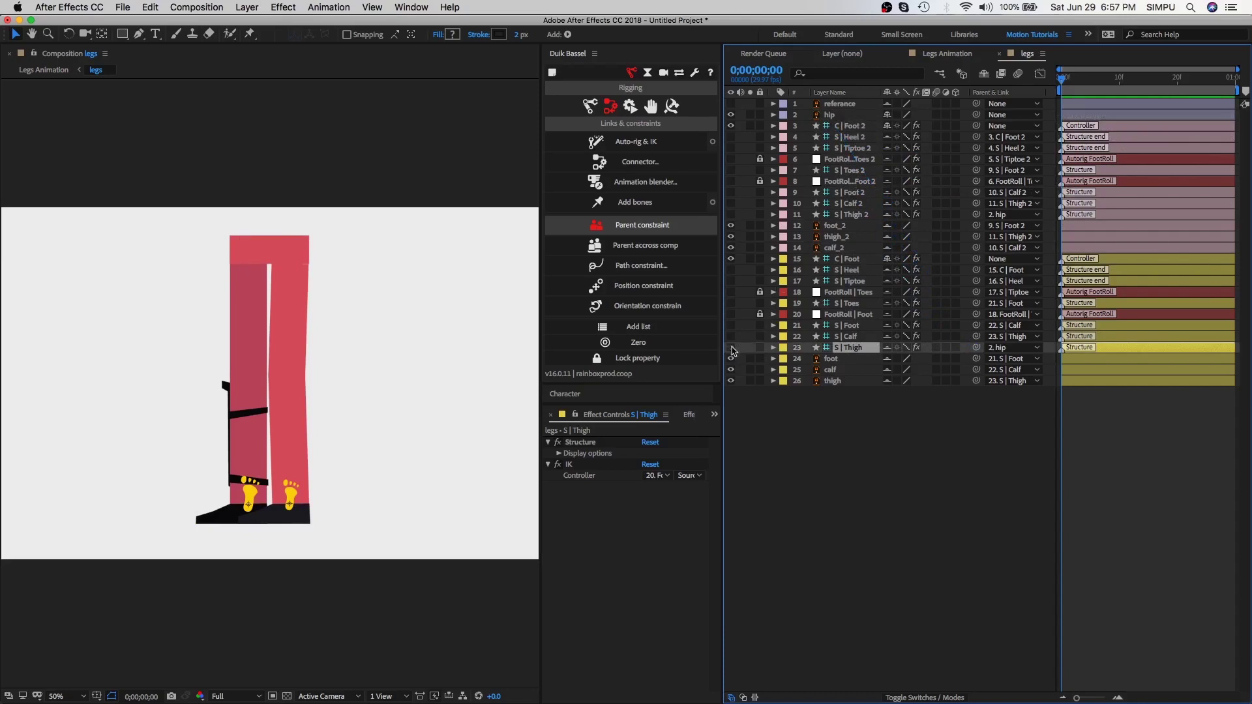
click(834, 116)
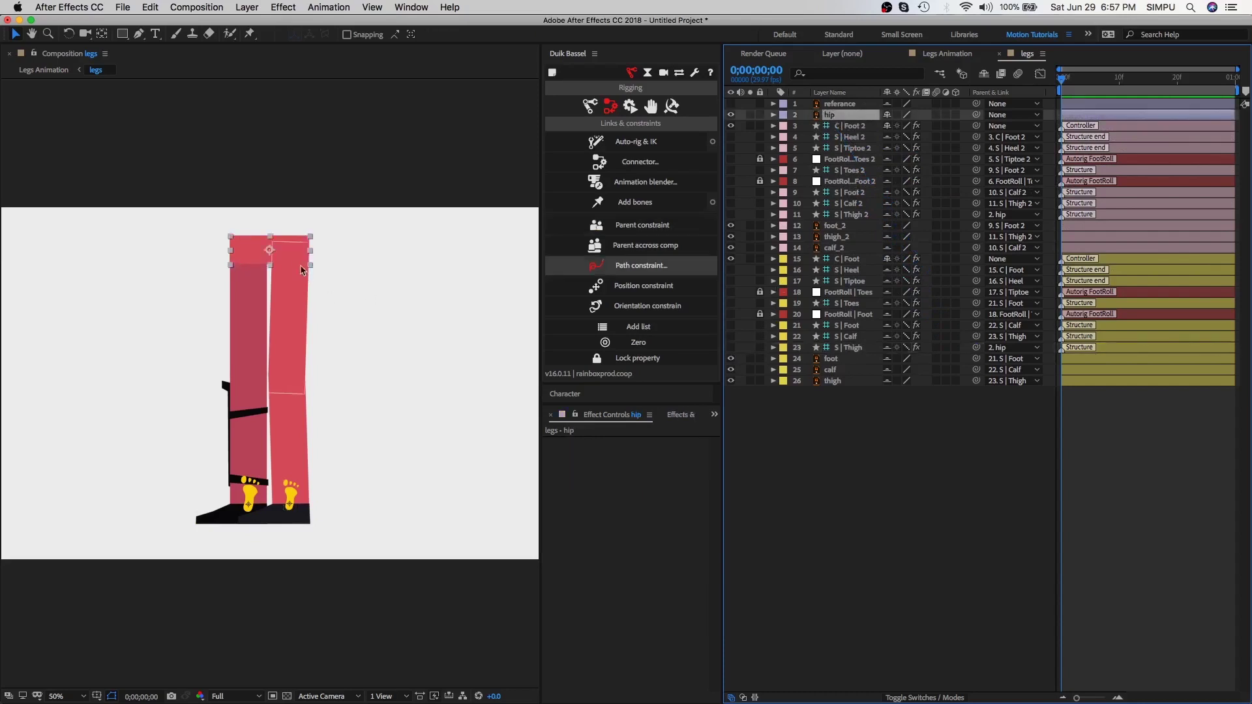
Check that both legs follow the hip, then re-enable Hide Shy Layers
mouse_move(292, 257)
mouse_down()
mouse_move(301, 253)
mouse_move(232, 264)
mouse_move(290, 277)
mouse_move(280, 264)
mouse_move(238, 272)
mouse_move(311, 261)
mouse_move(226, 264)
mouse_move(290, 257)
mouse_up()
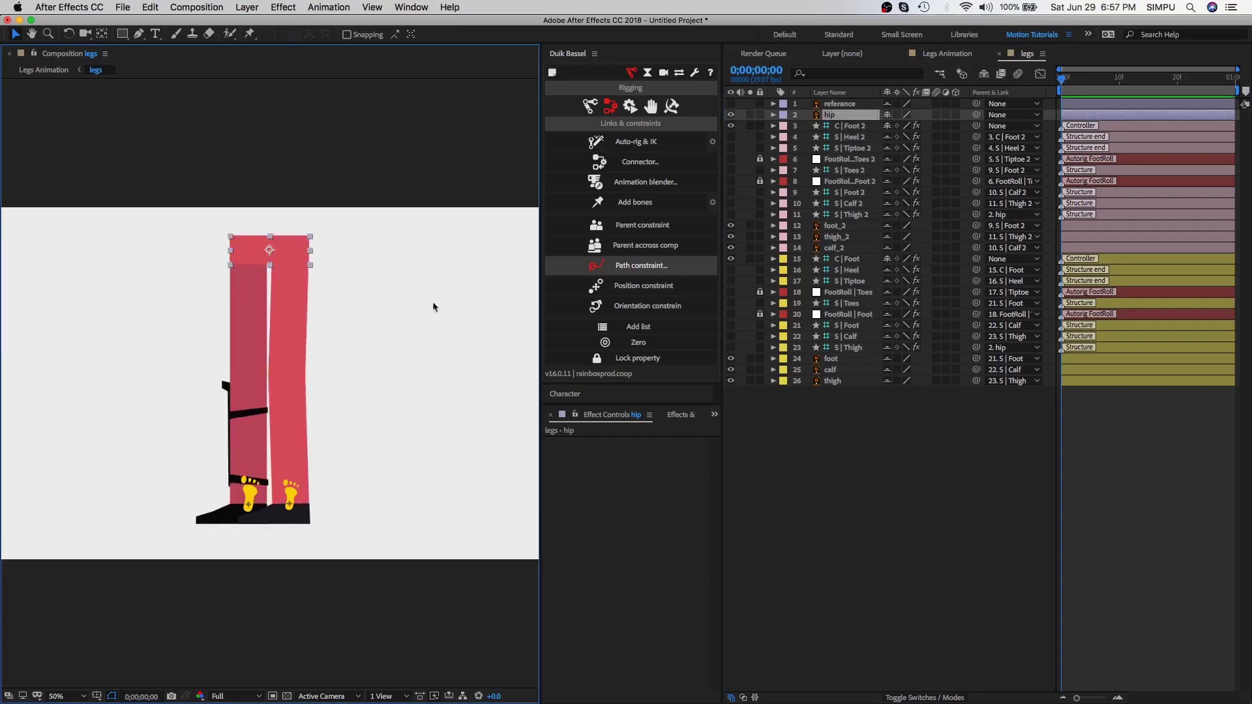
click(984, 74)
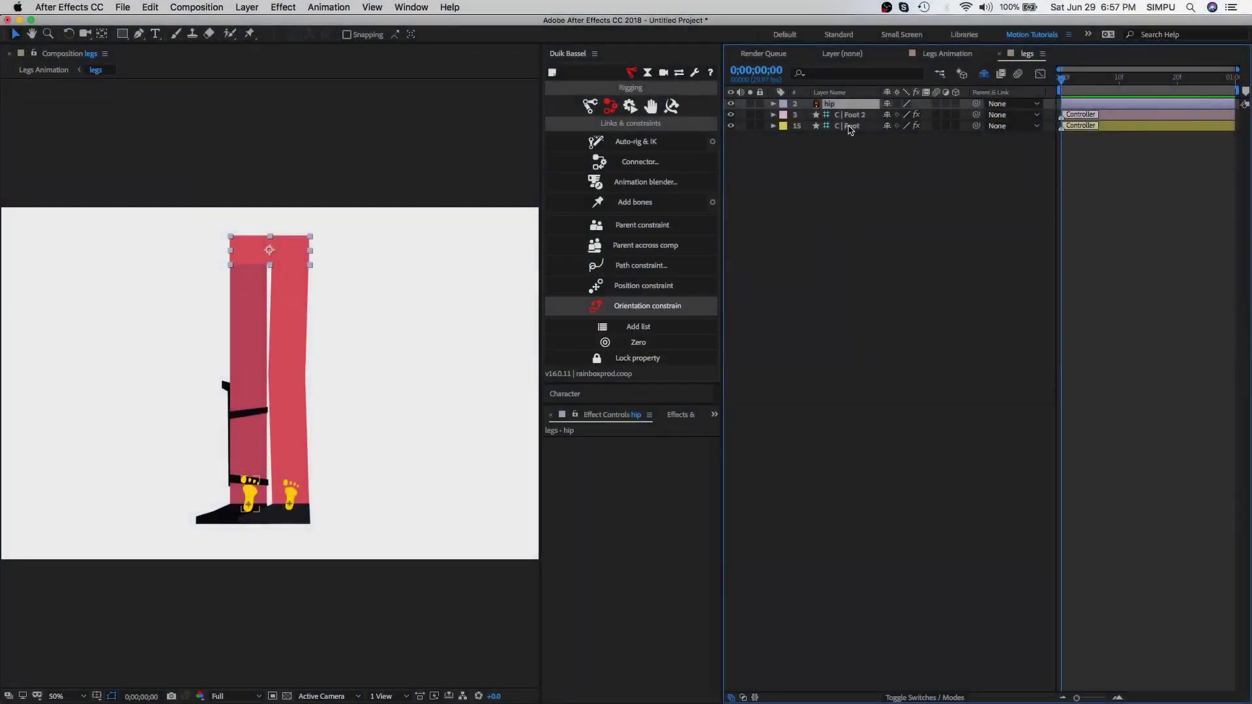
Show rulers and set Position keyframes at frame 0 on C | Foot and C | Foot 2
click(848, 126)
shift+click(850, 115)
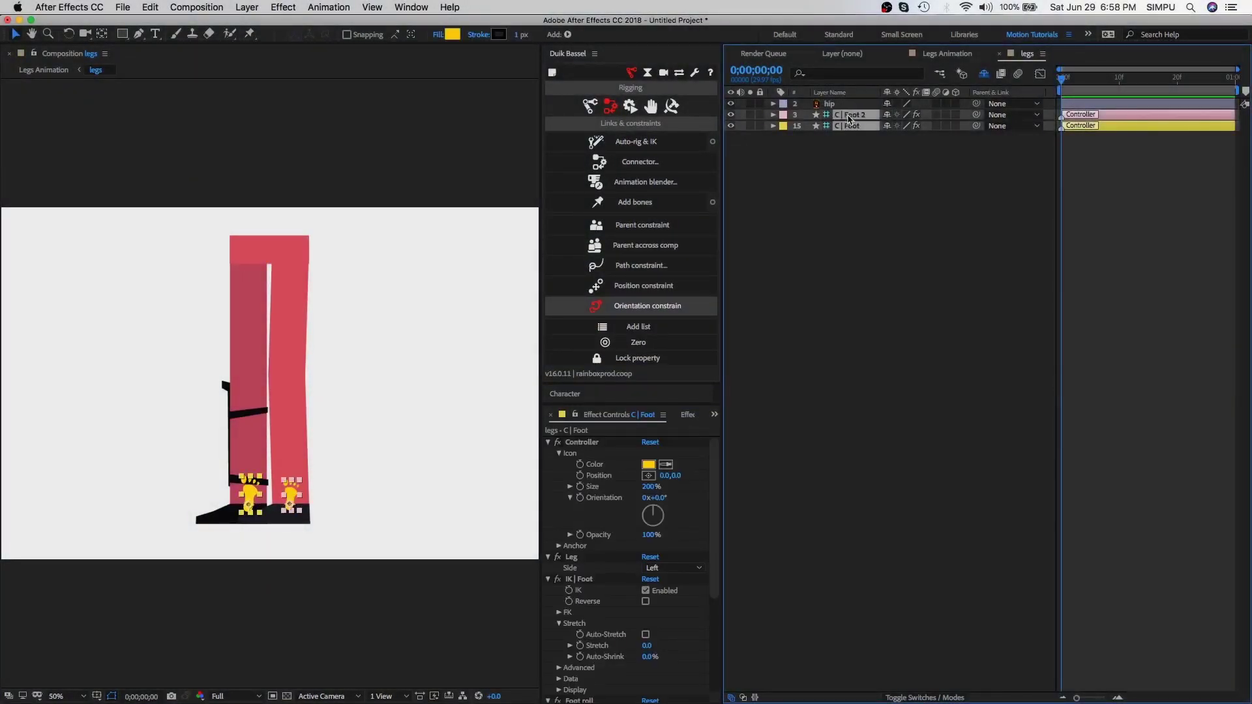
key(super+p)
key(p)
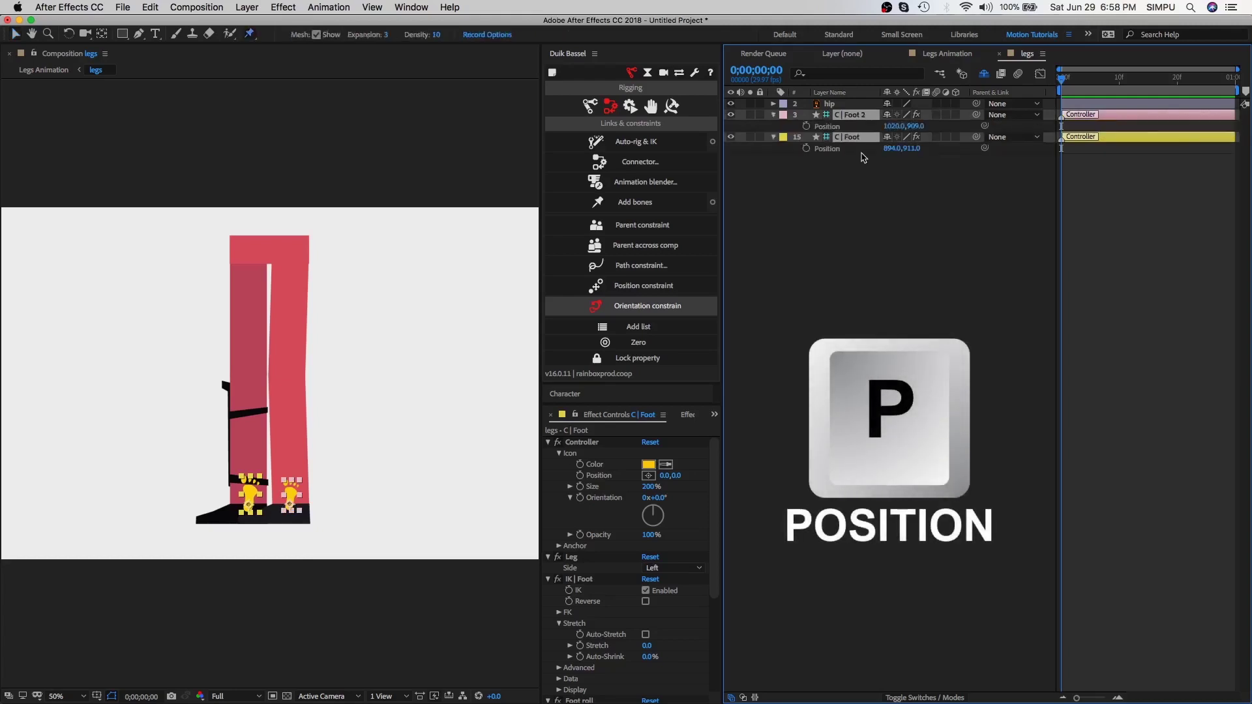
key(super+r)
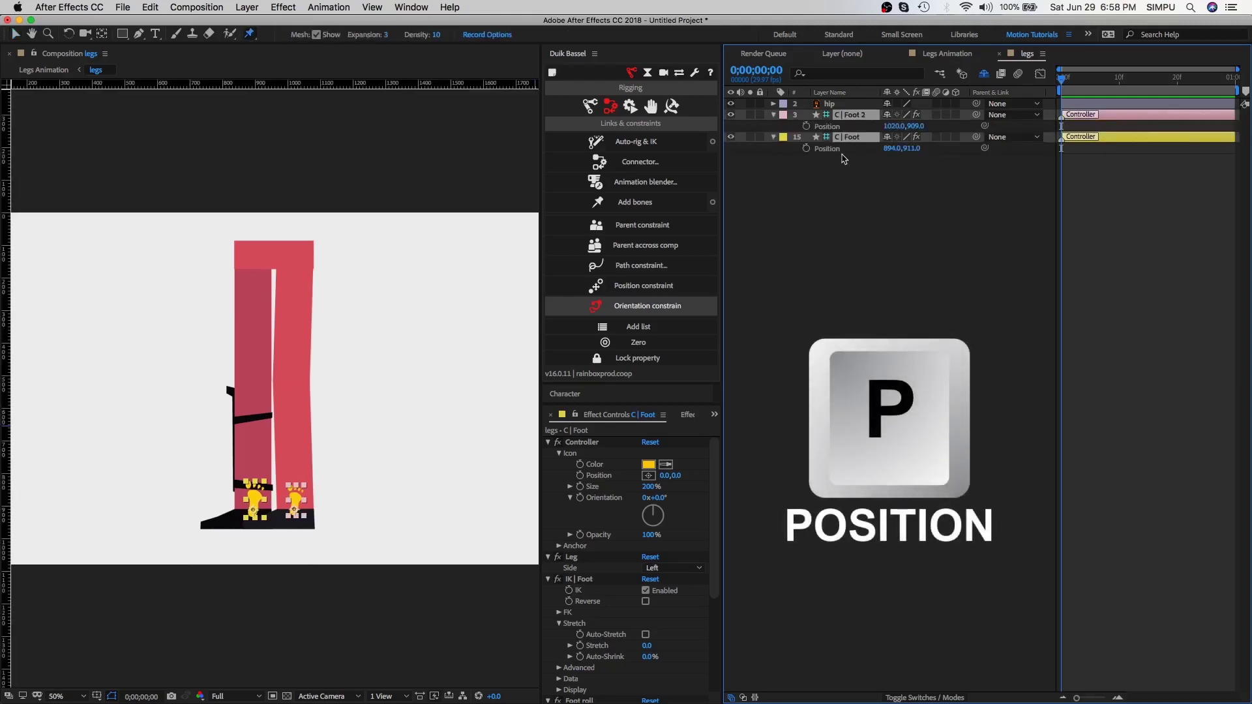
click(837, 154)
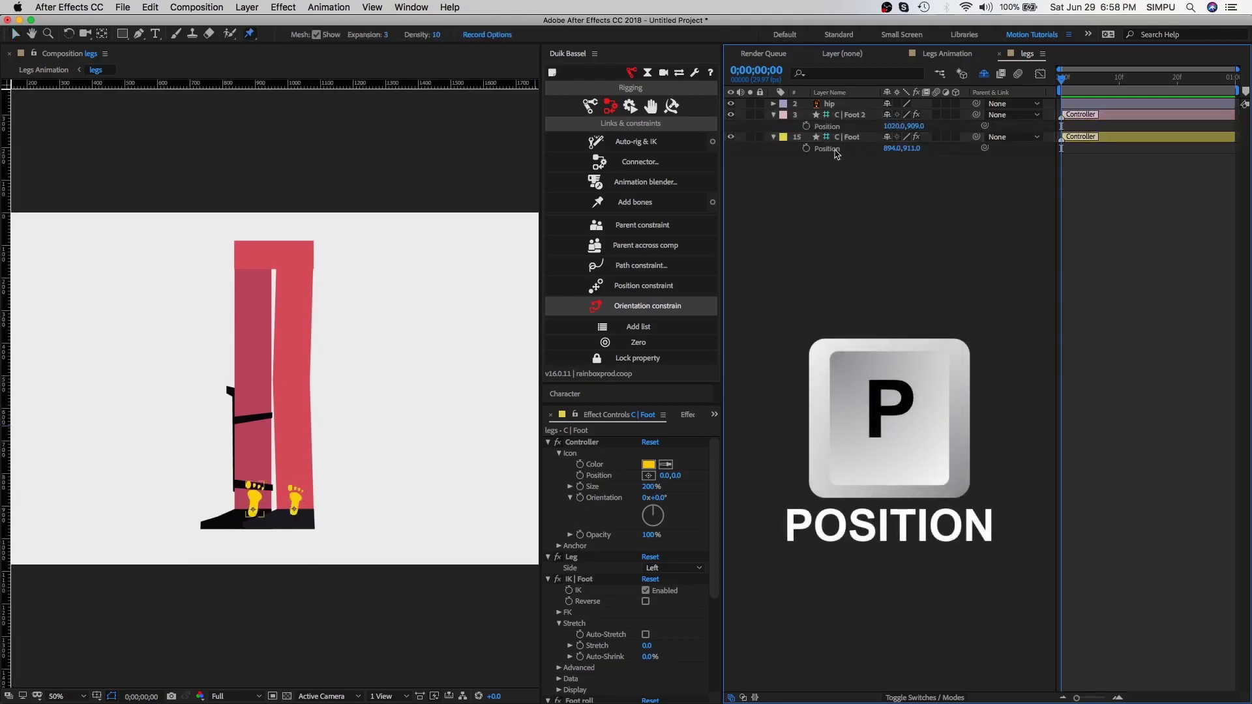
click(807, 125)
click(806, 148)
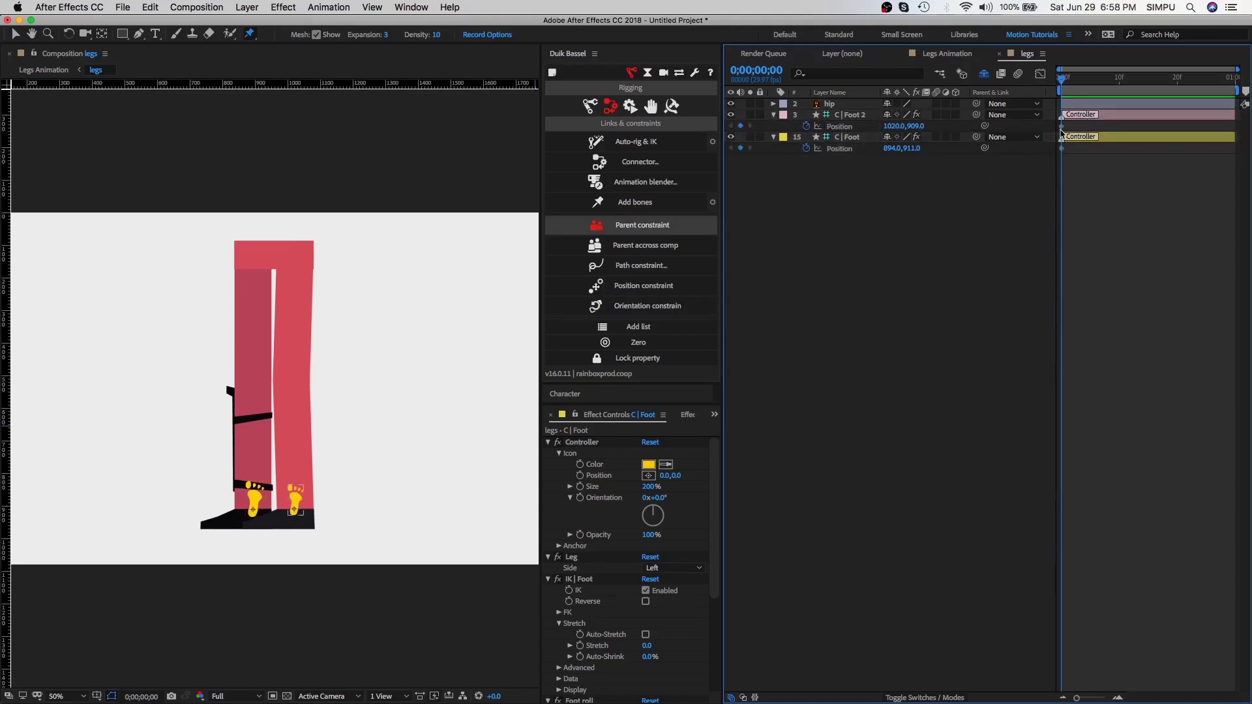
Drag a horizontal guide down to the floor line under the feet
click(1062, 126)
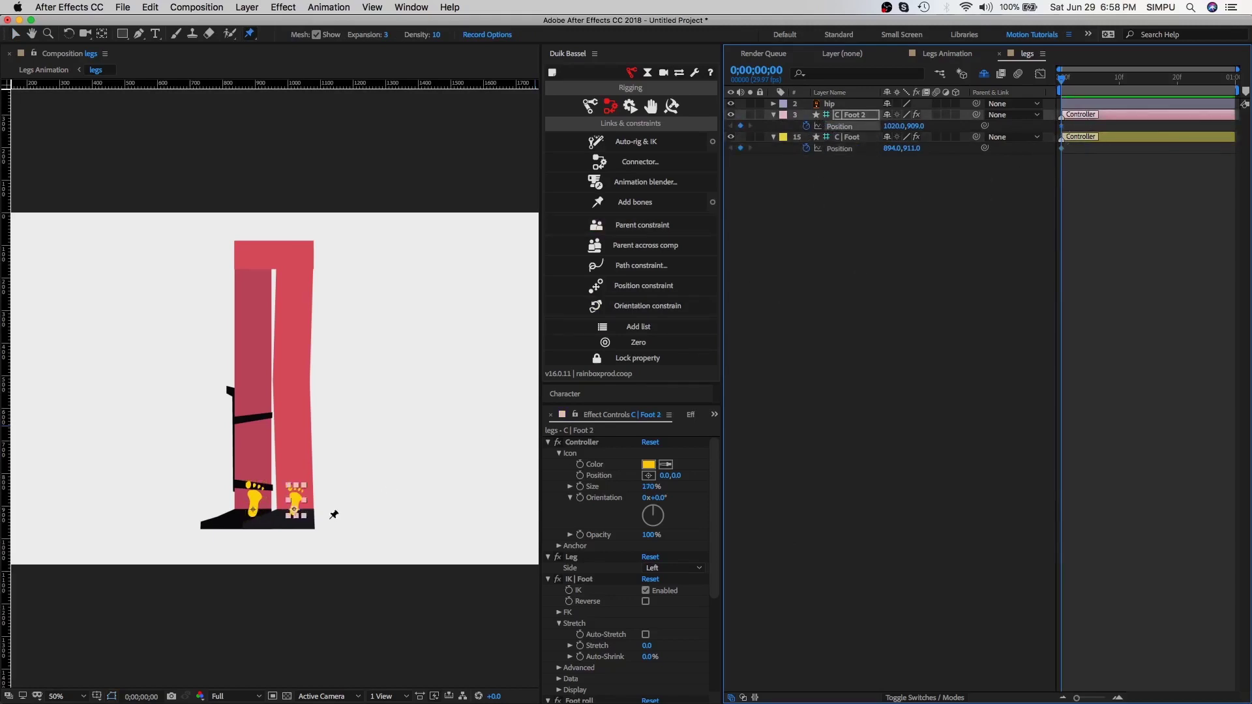
key(v)
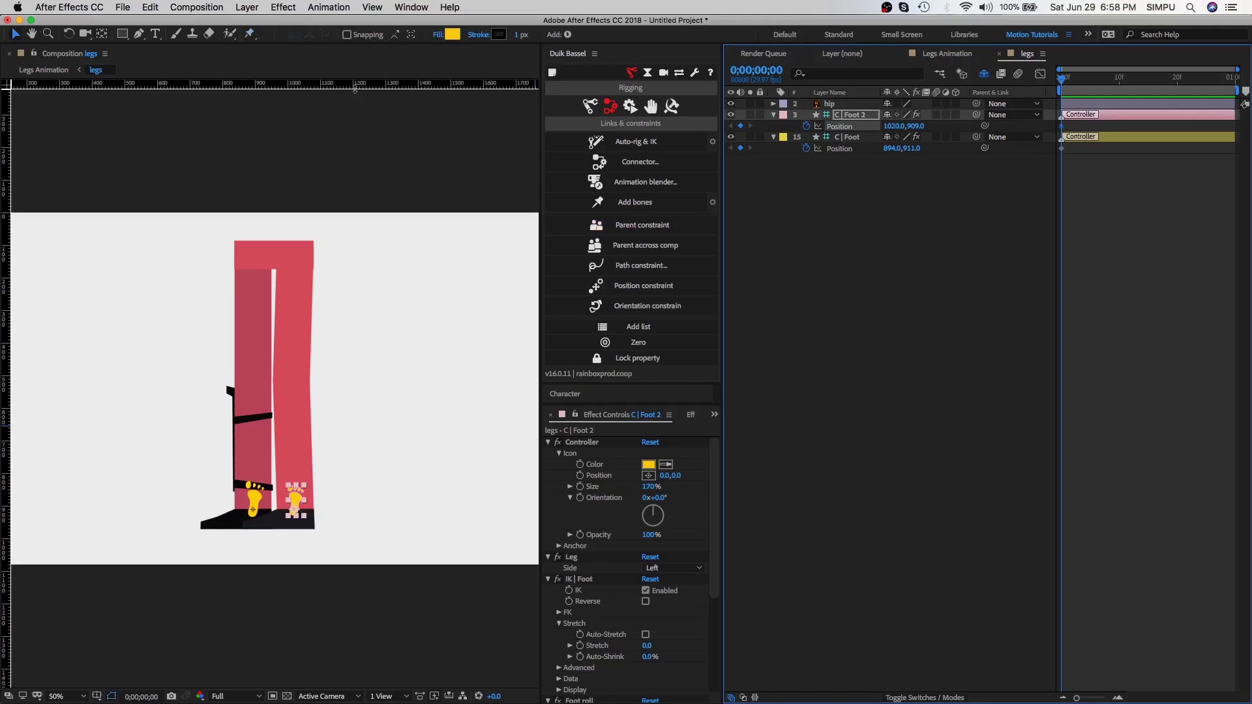
drag(356, 87, 418, 529)
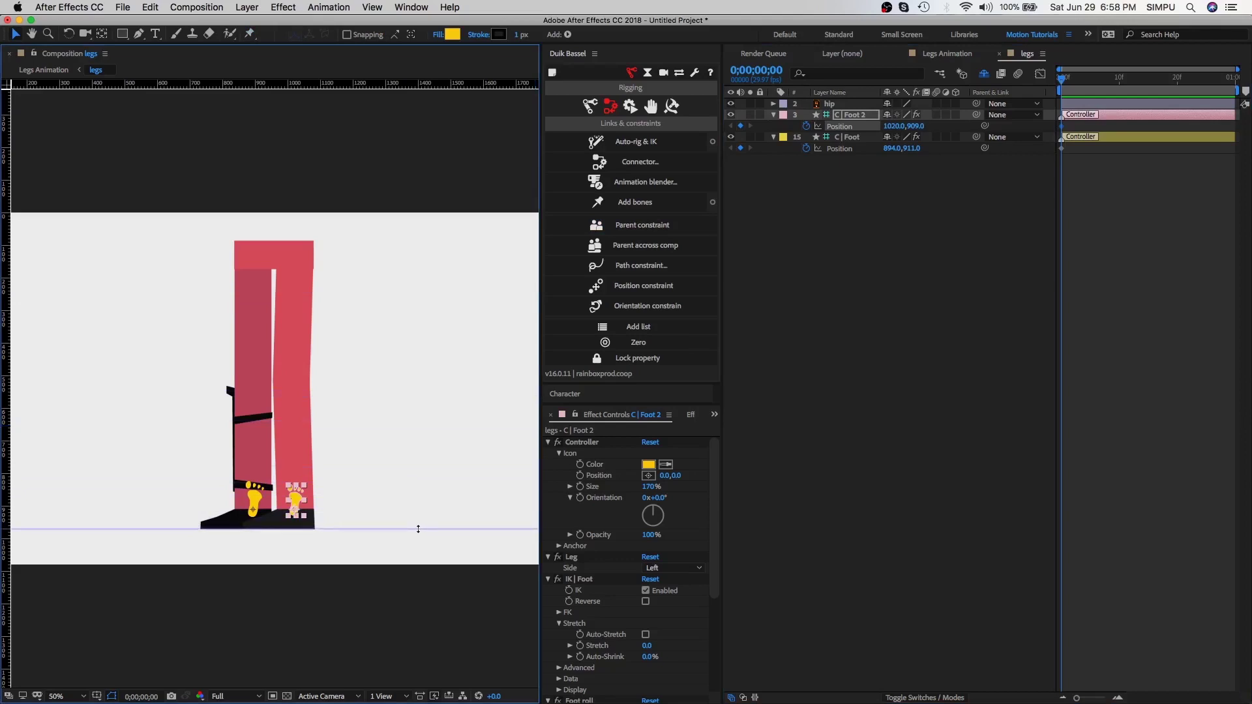
Drag the hip down about 20 pixels so both legs bend at the knees
drag(299, 509, 229, 506)
key(super+z)
click(292, 264)
drag(274, 259, 274, 272)
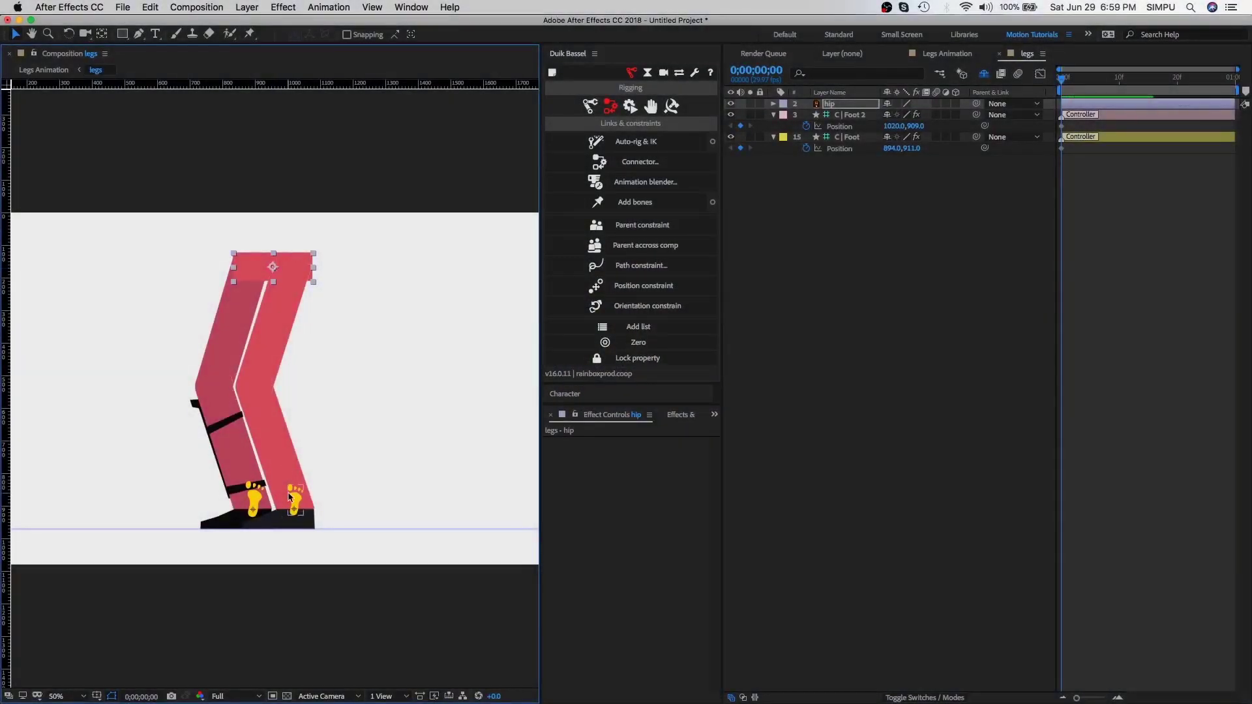
Pose C | Foot 2 for contact, rotating it about 17°, and nudge the hip down
click(297, 518)
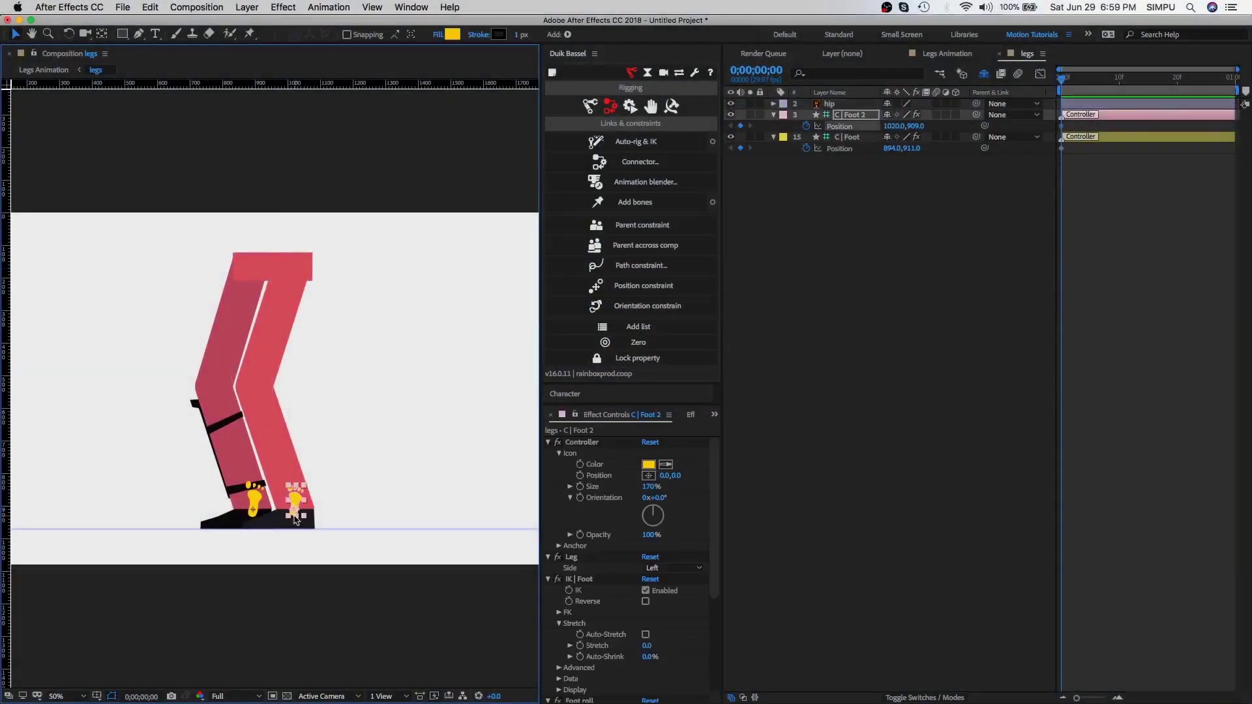
drag(297, 519, 217, 512)
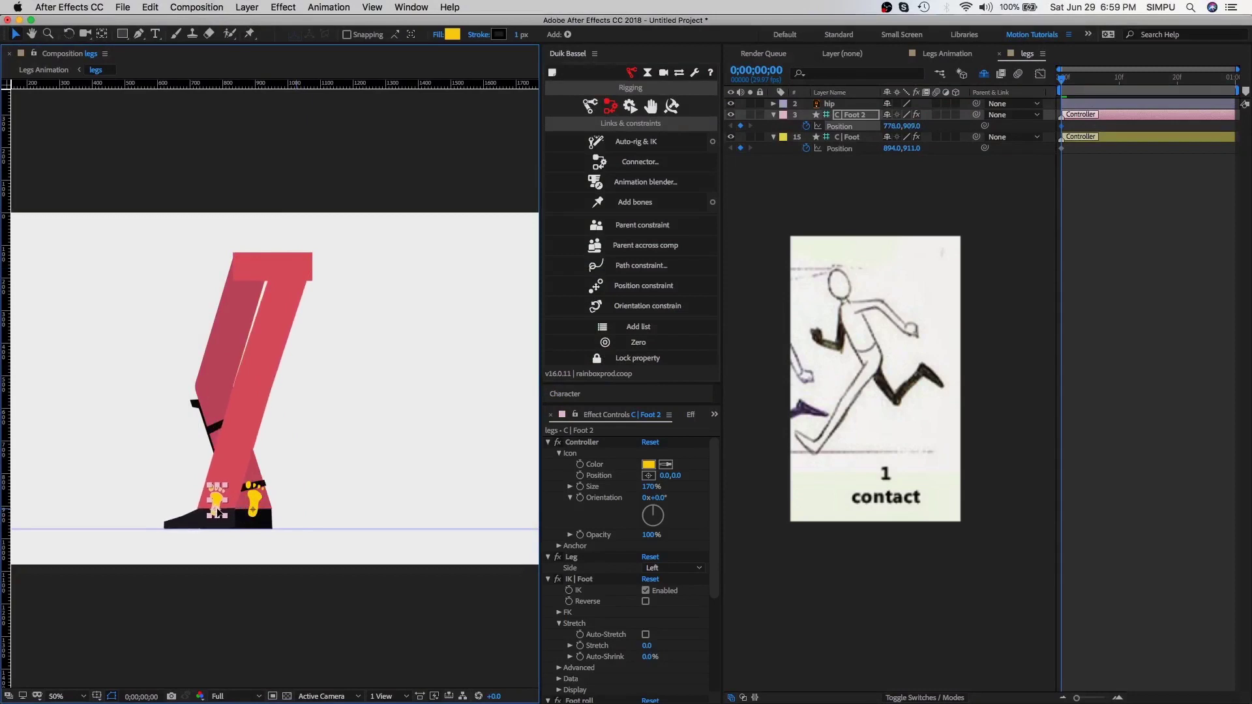
click(308, 259)
drag(273, 266, 273, 268)
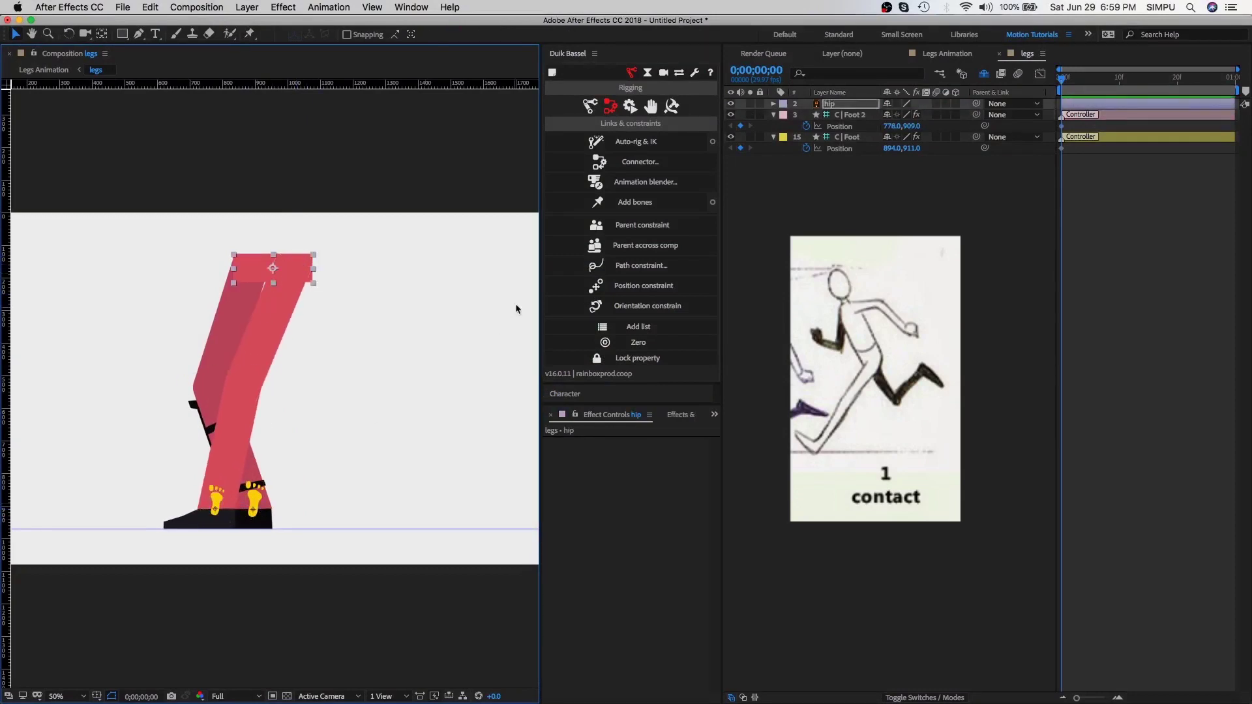
click(850, 115)
key(shift+r)
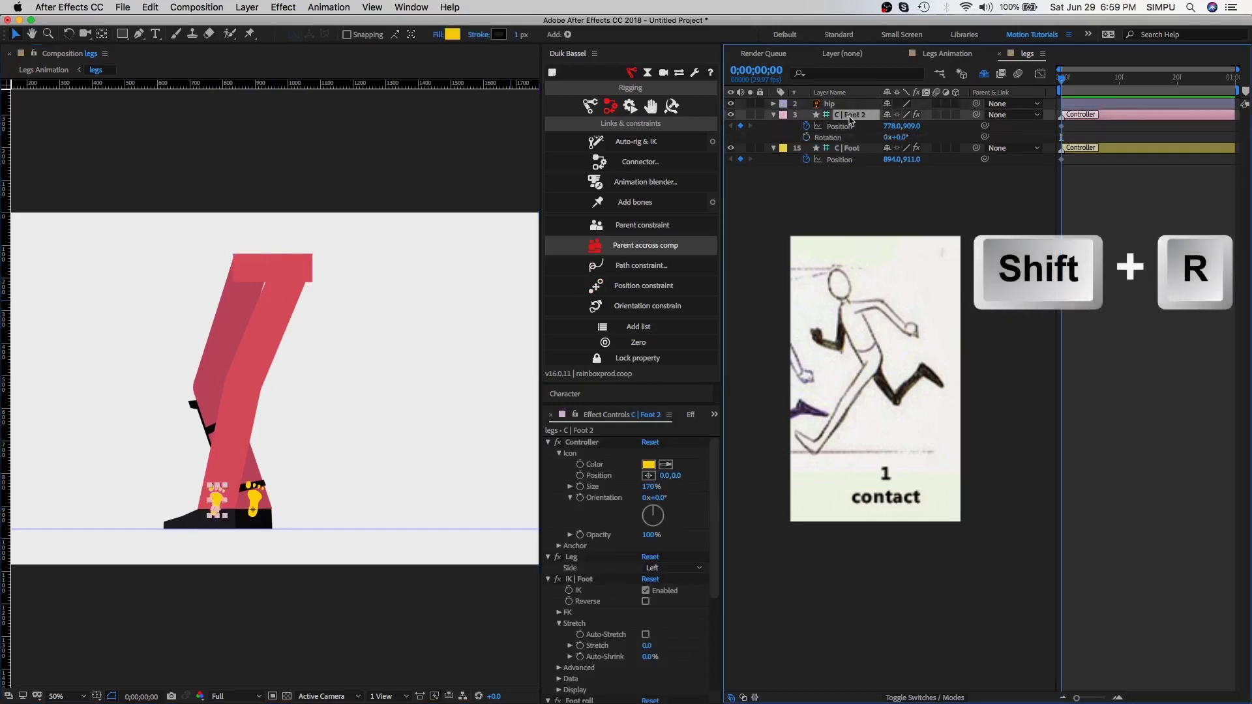
click(838, 138)
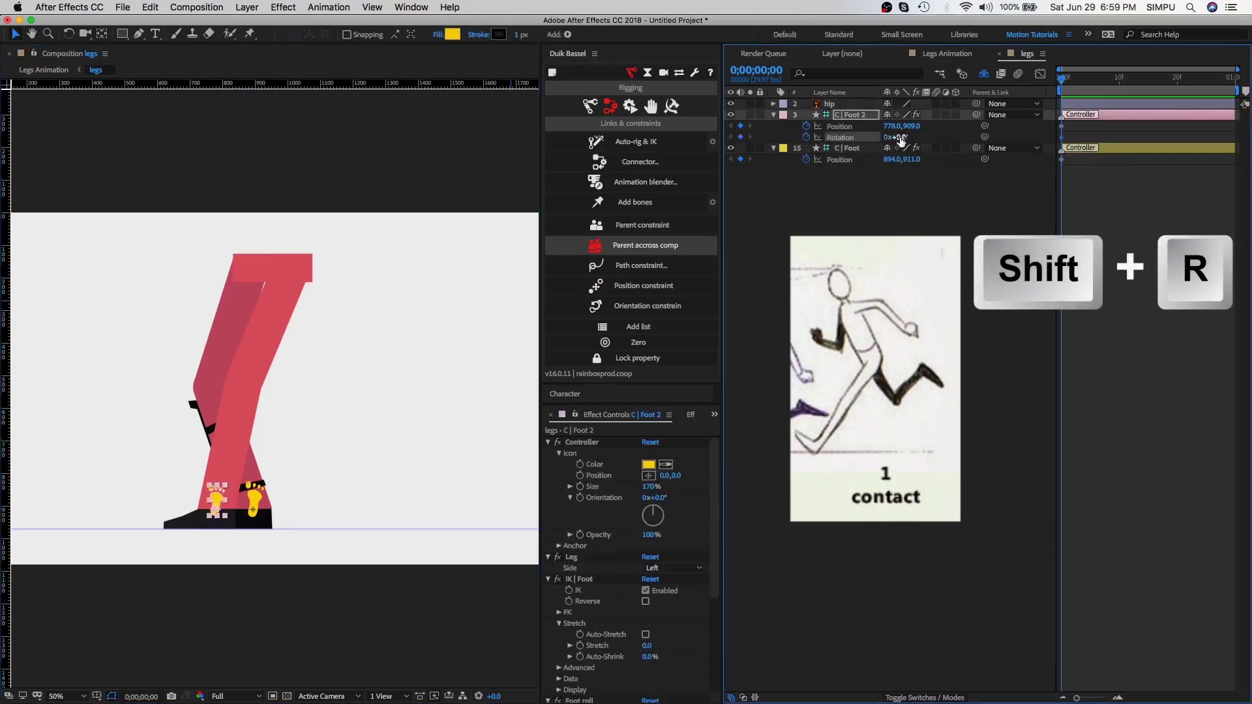
drag(900, 137, 910, 138)
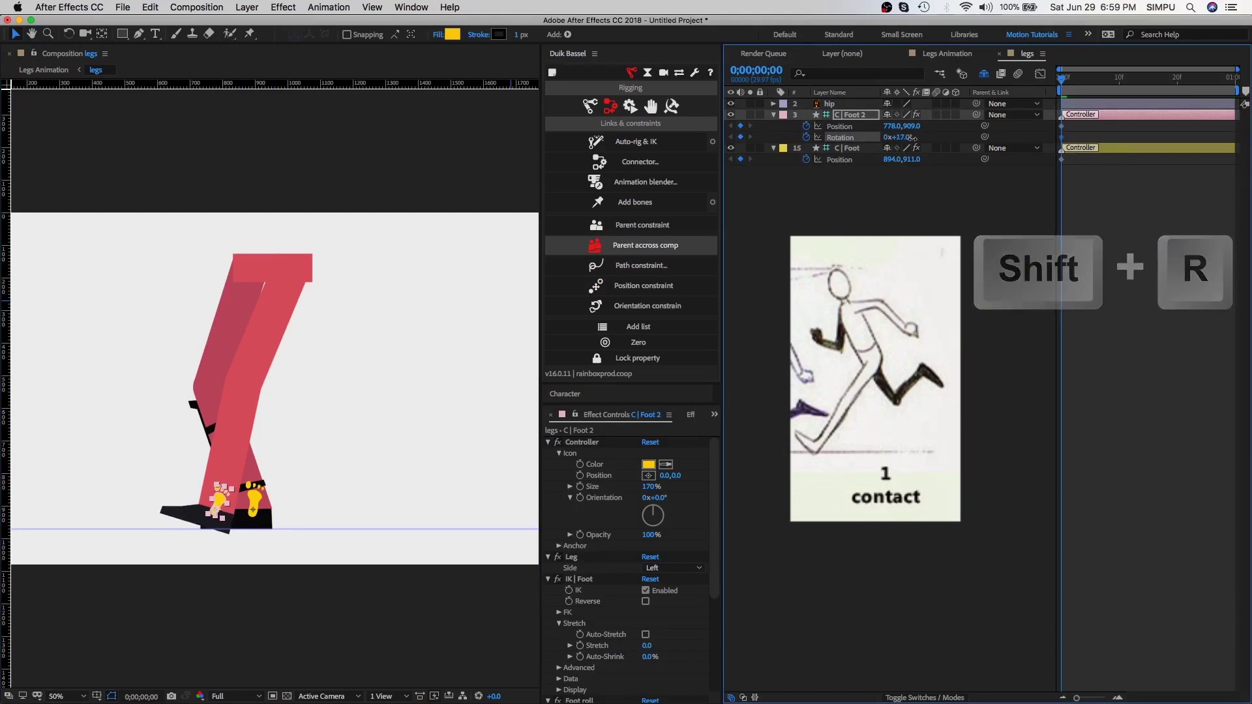
drag(216, 519, 430, 352)
Rotate the raised C | Foot to about −119° so its toe points up, then go to frame 7
click(255, 501)
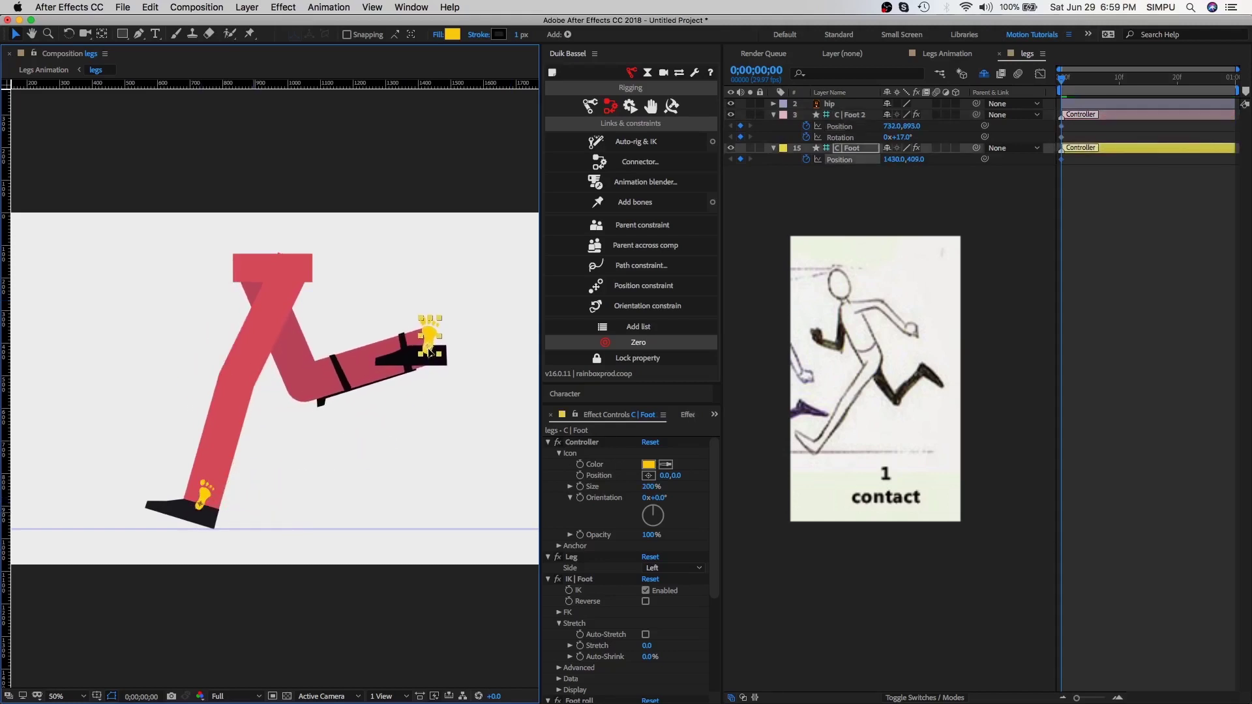
key(shift+r)
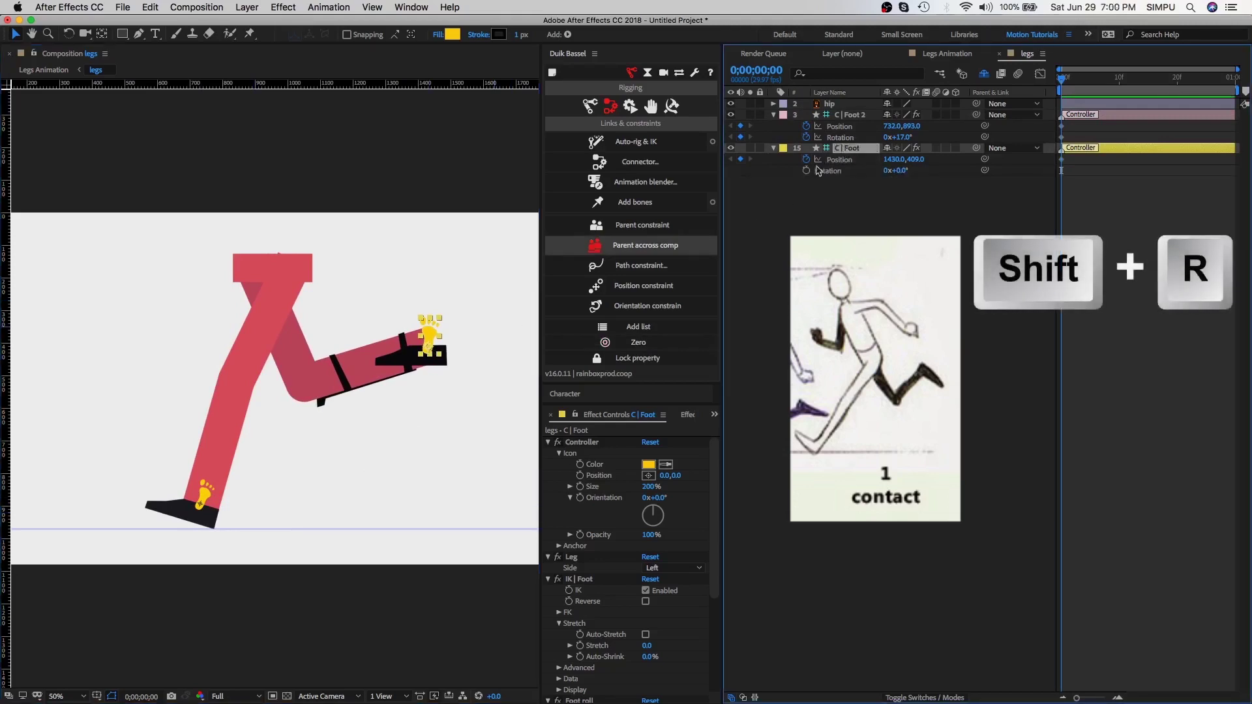
drag(895, 172, 845, 187)
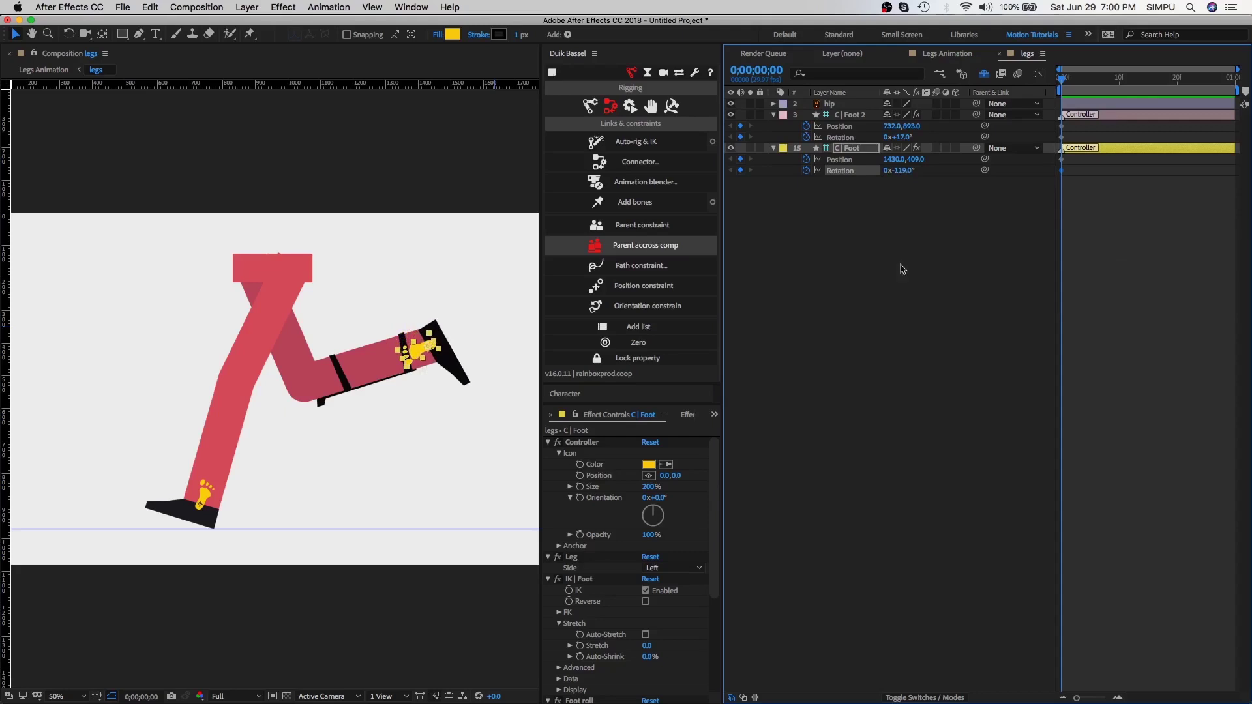
drag(1063, 84, 1102, 89)
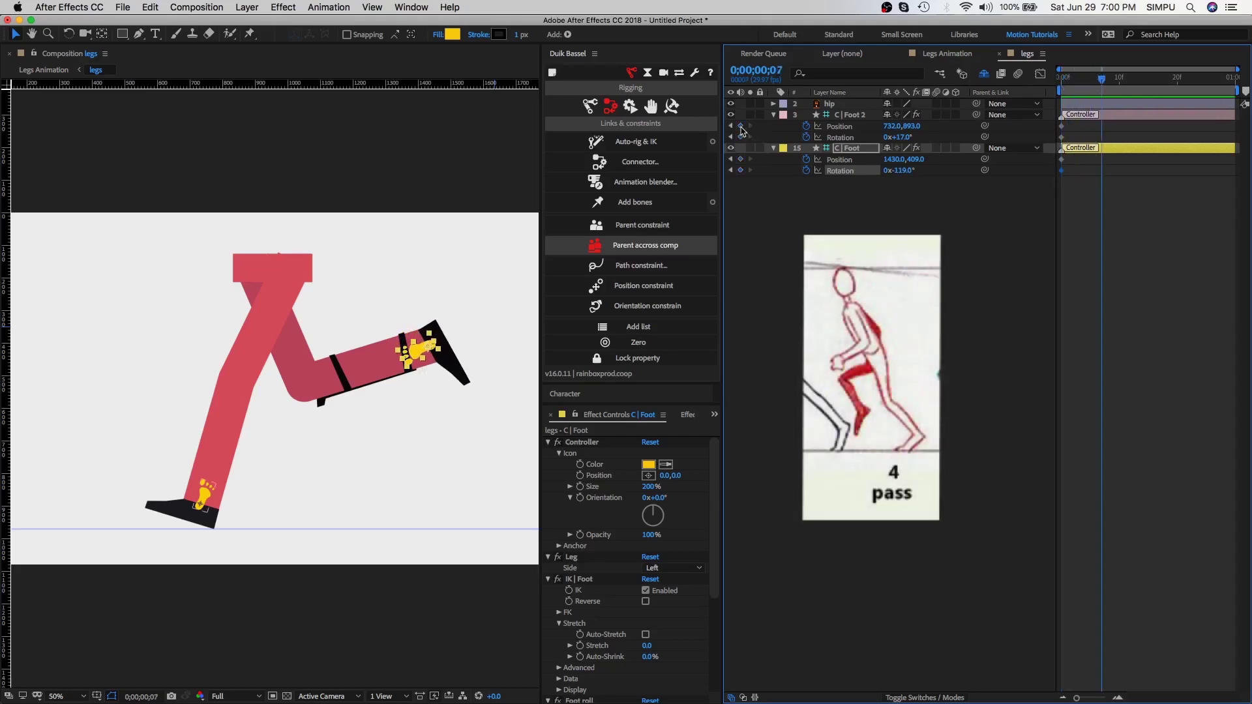
Add Position and Rotation keyframes for both foot controllers at frame 7
click(741, 126)
click(741, 137)
click(741, 159)
click(741, 170)
click(851, 115)
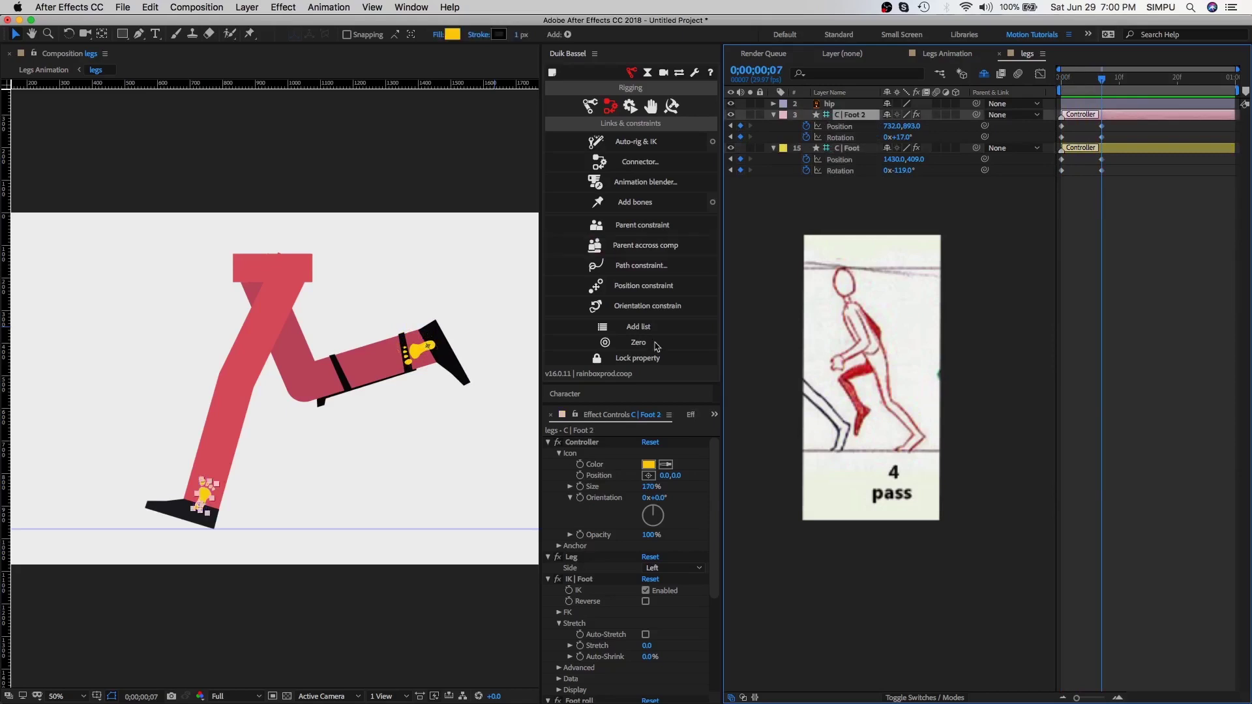
Slide C | Foot 2 back under the hips at about -23°, and swing C | Foot forward to 930,725, -56°
click(204, 509)
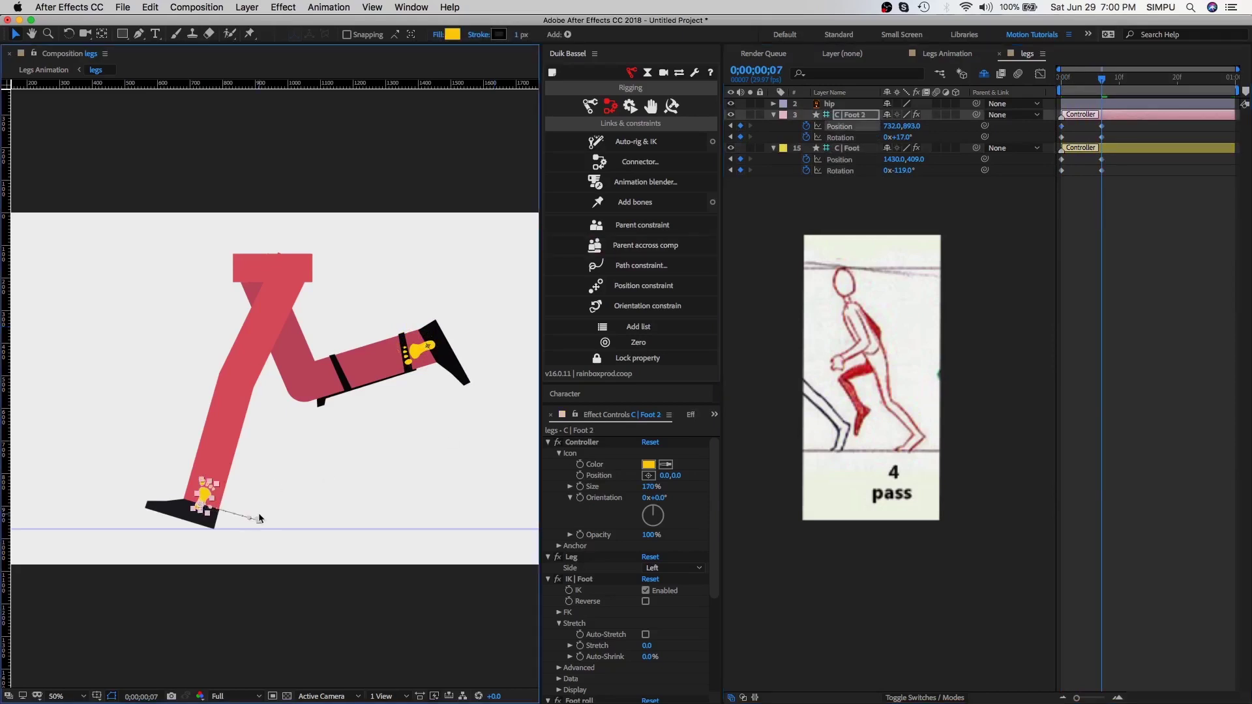
drag(205, 500, 371, 499)
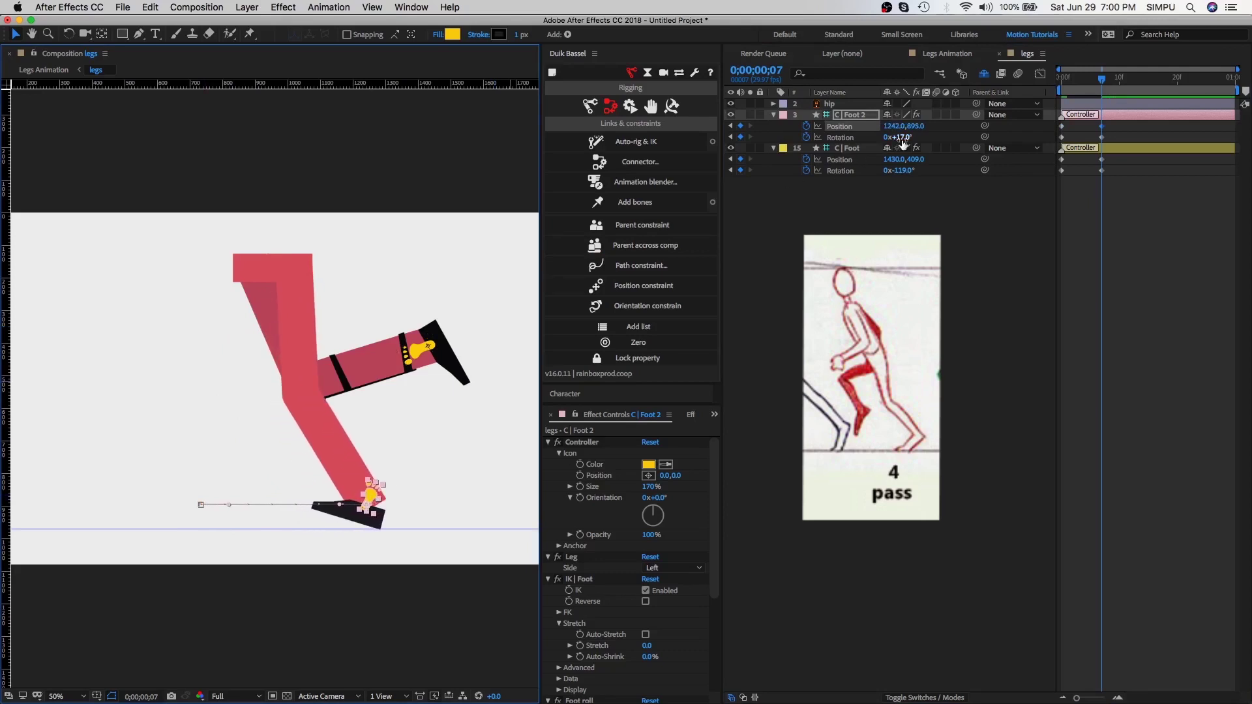
drag(899, 137, 878, 145)
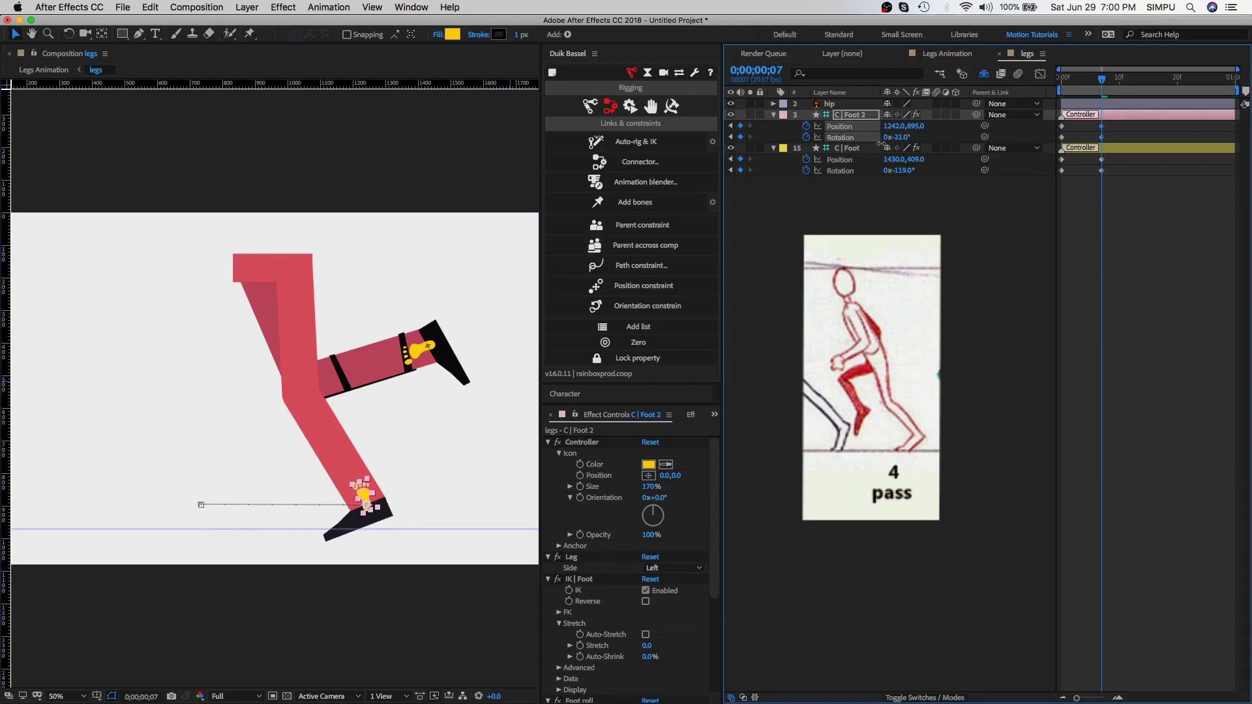
drag(366, 496, 386, 484)
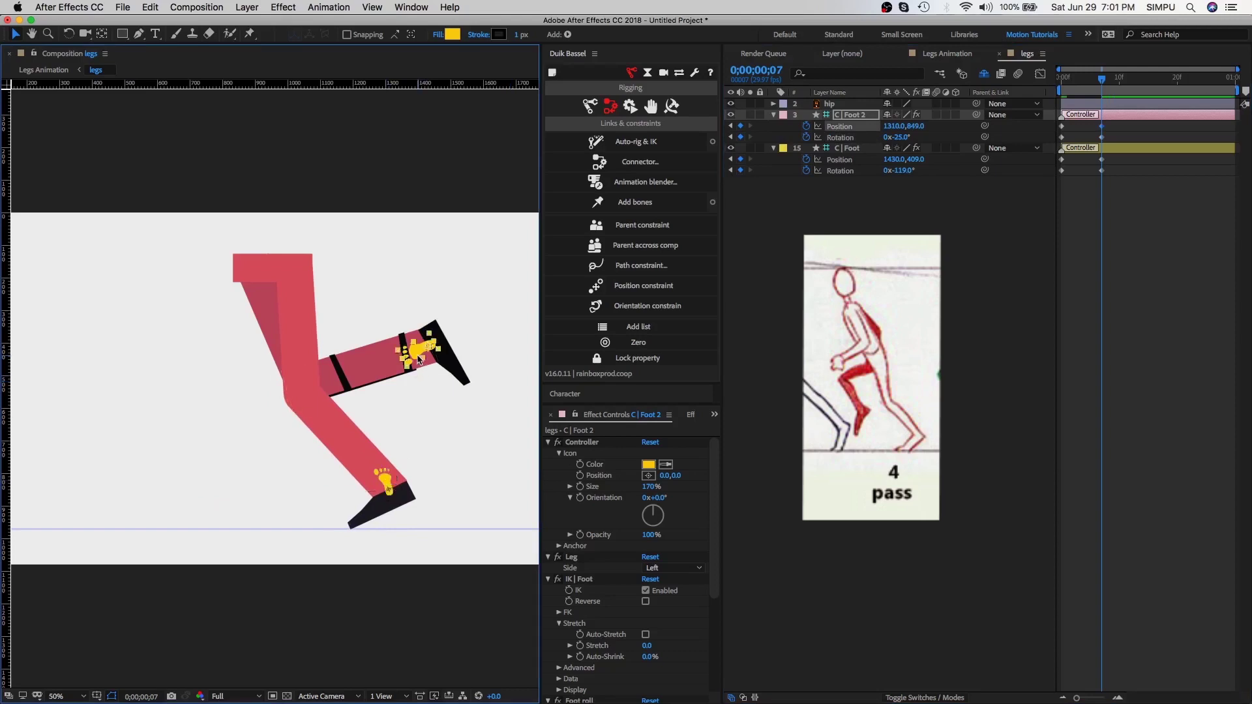
drag(427, 347, 254, 455)
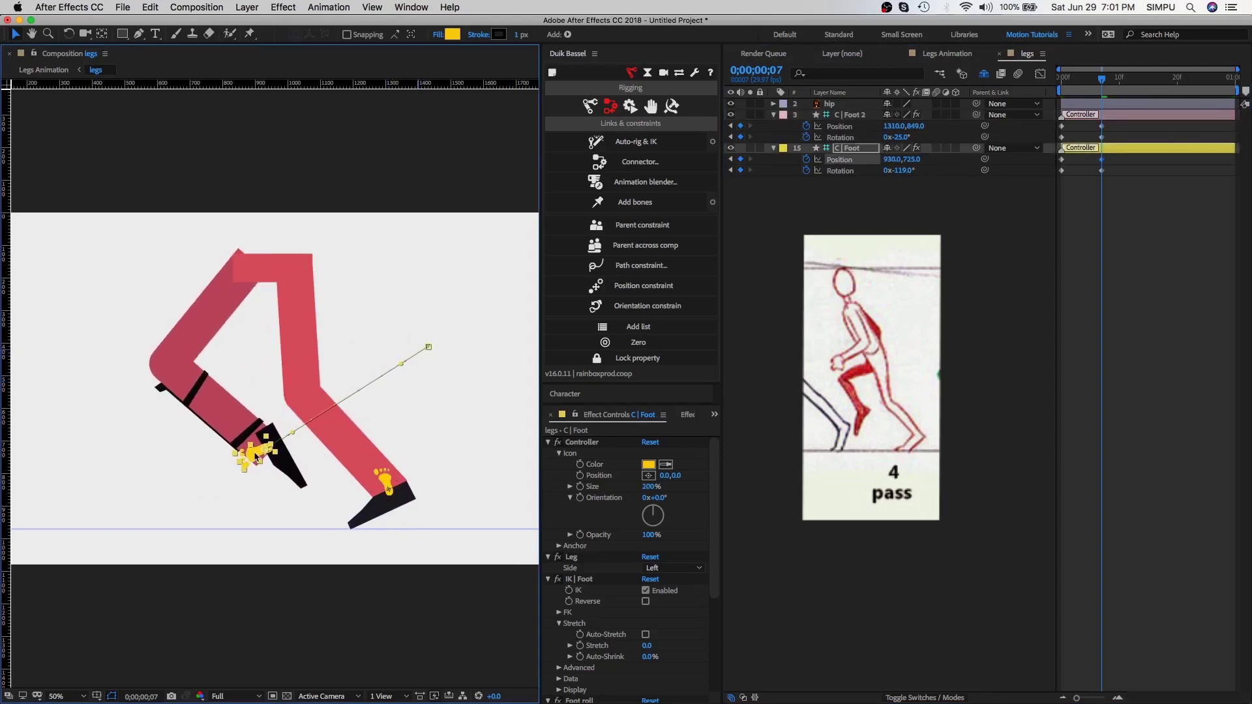
drag(900, 171, 952, 181)
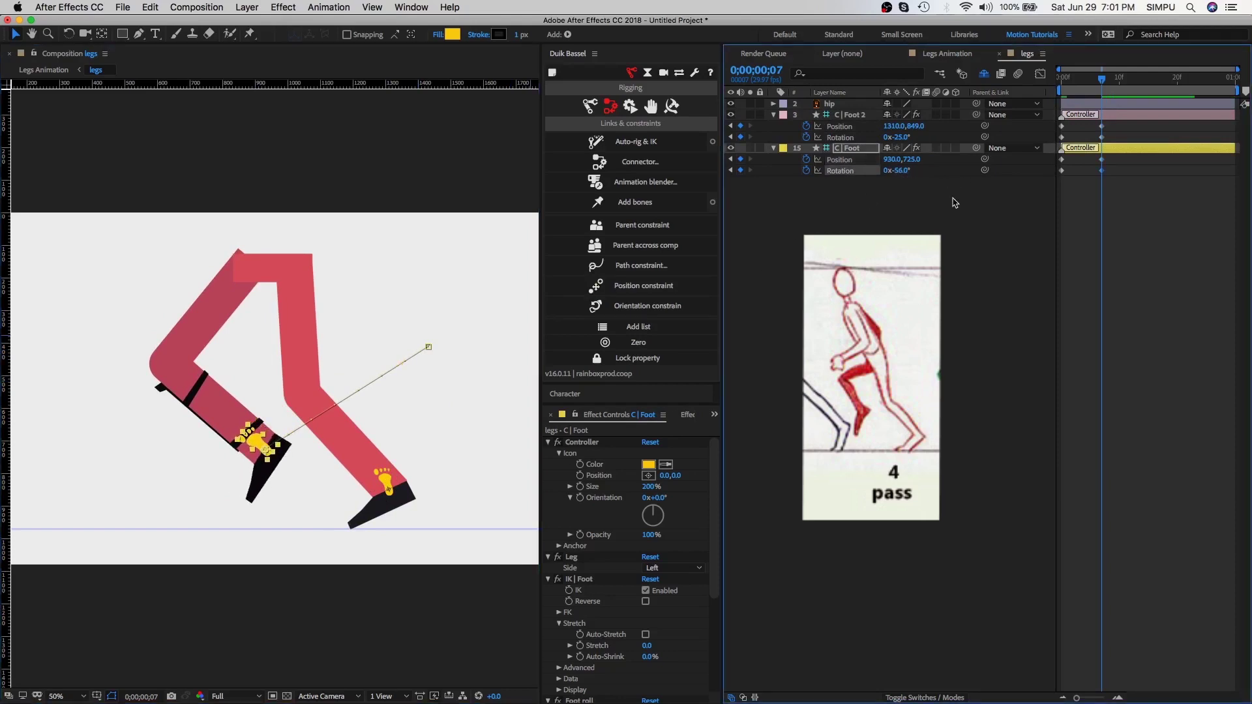
Move to frame 13 and keyframe both foot controllers
drag(1103, 83, 1137, 88)
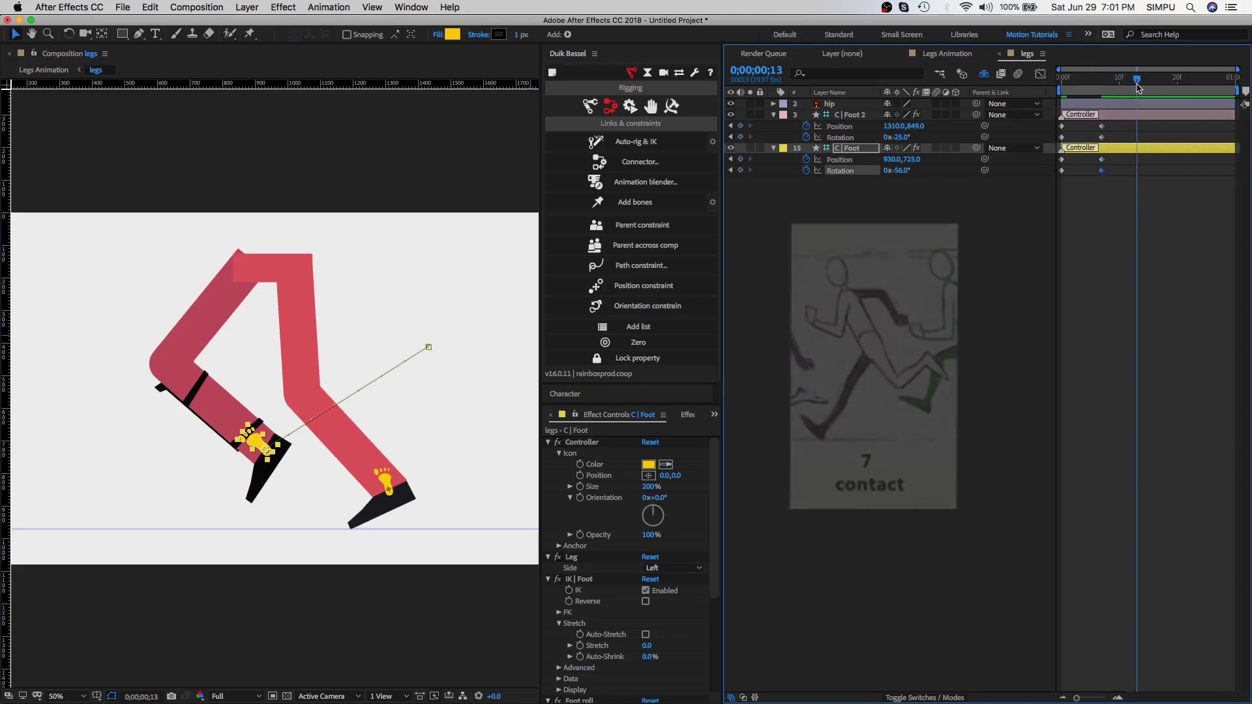
click(740, 126)
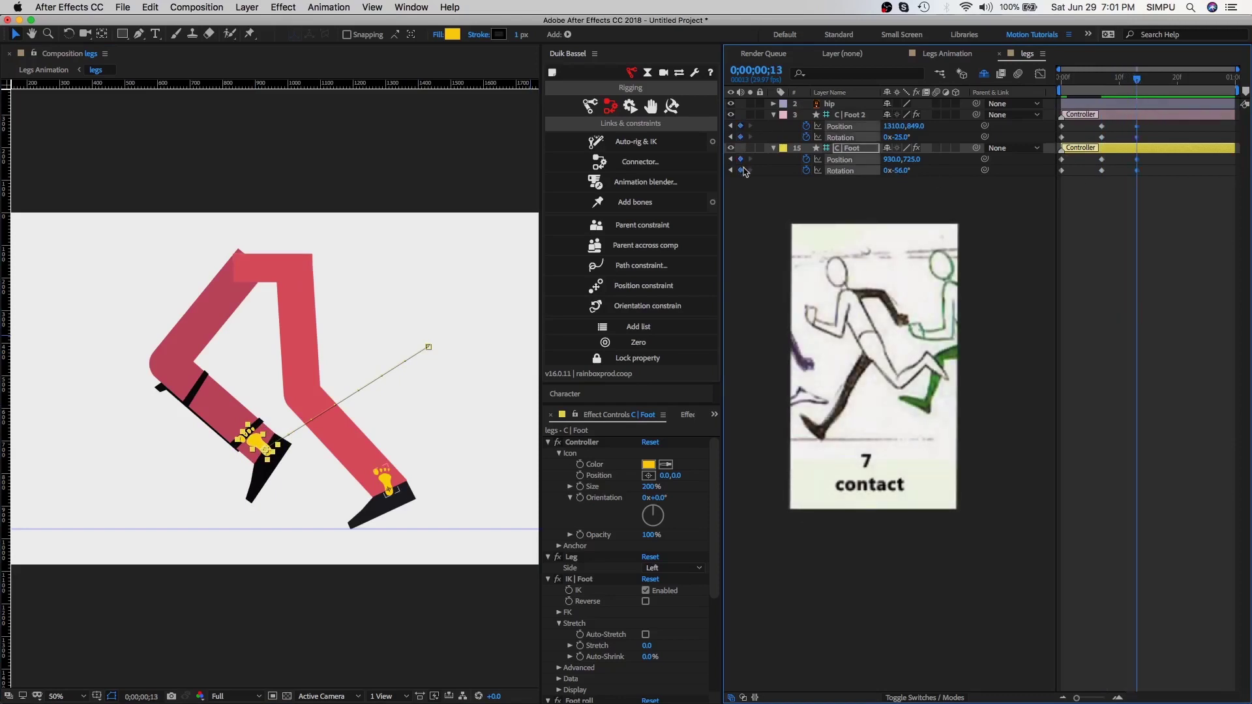
click(740, 170)
click(1121, 140)
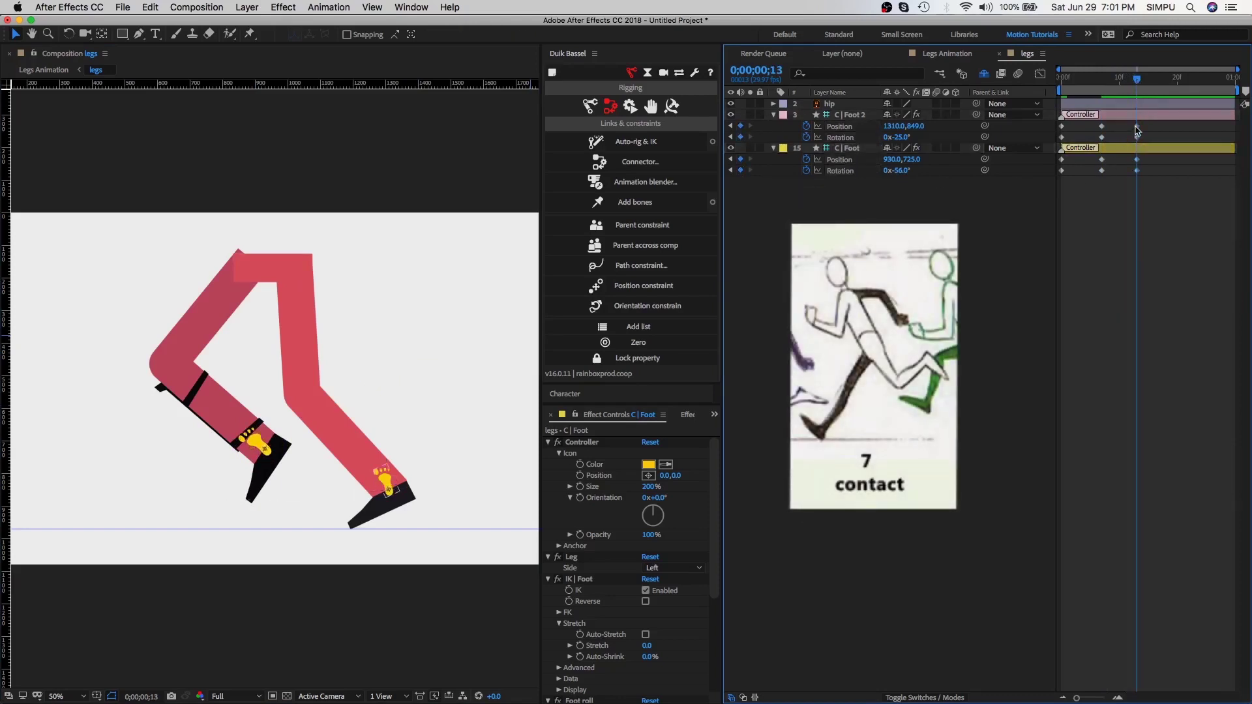
click(1136, 126)
Lift C | Foot 2 up and behind, rotated toe-up to -111°
drag(386, 483, 468, 368)
drag(899, 139, 852, 146)
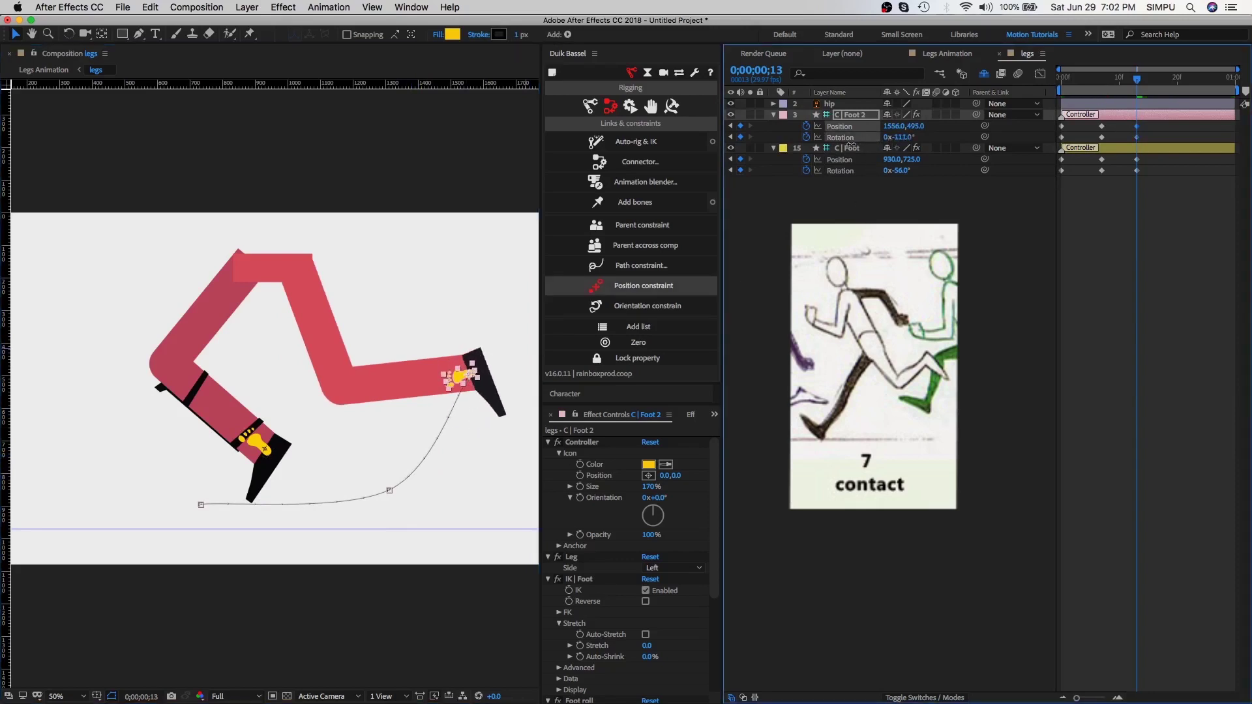
drag(454, 381, 449, 356)
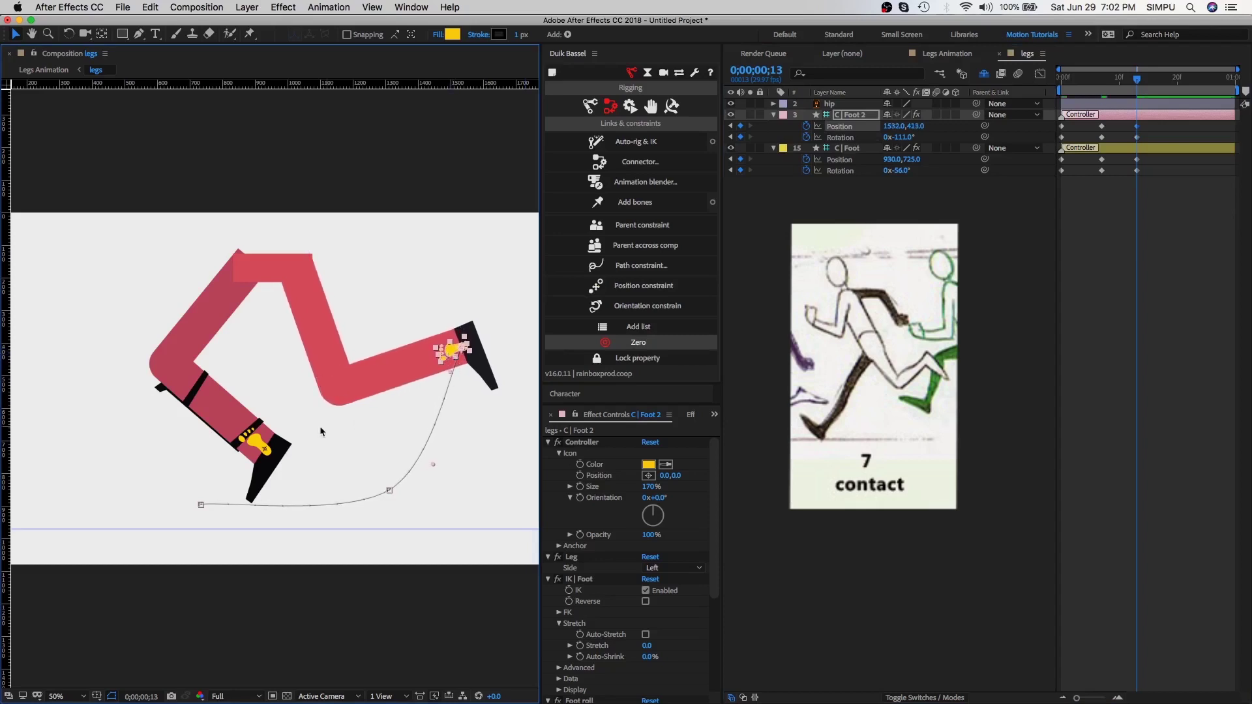
Plant C | Foot ahead on the floor at 592,889, tilted 23°, then move to frame 19
click(259, 448)
drag(258, 449, 152, 499)
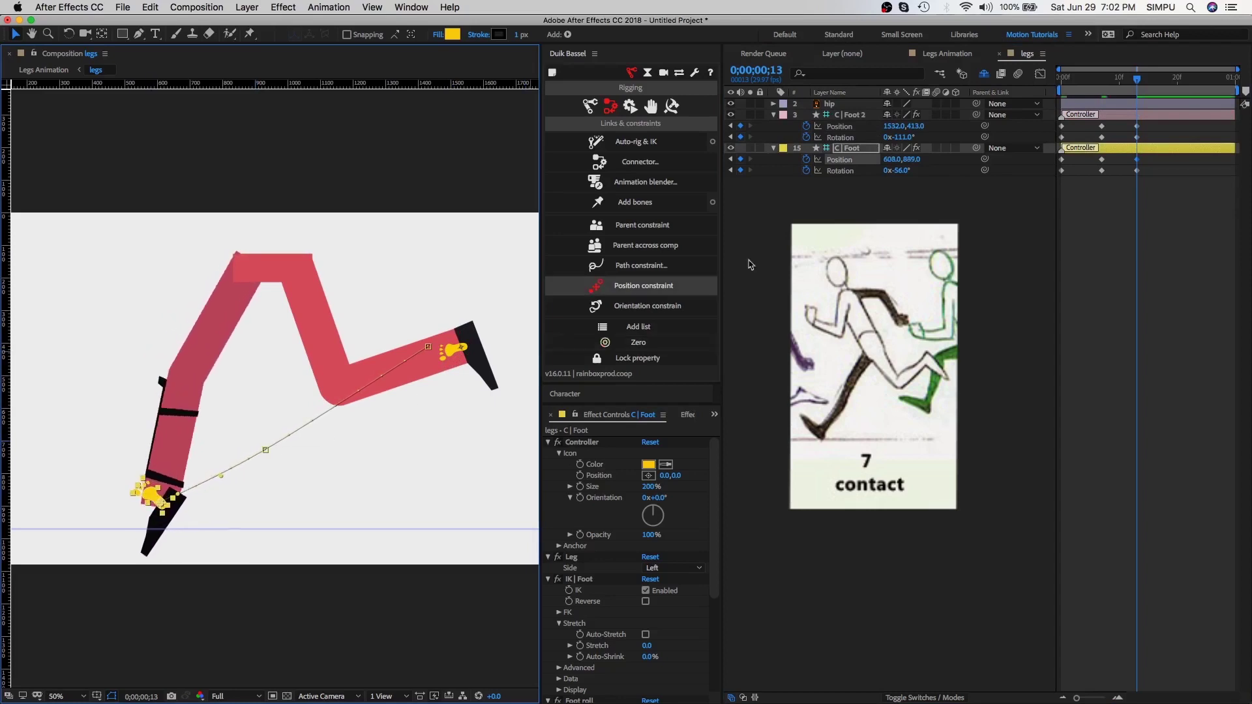
drag(898, 174, 954, 174)
drag(162, 499, 160, 495)
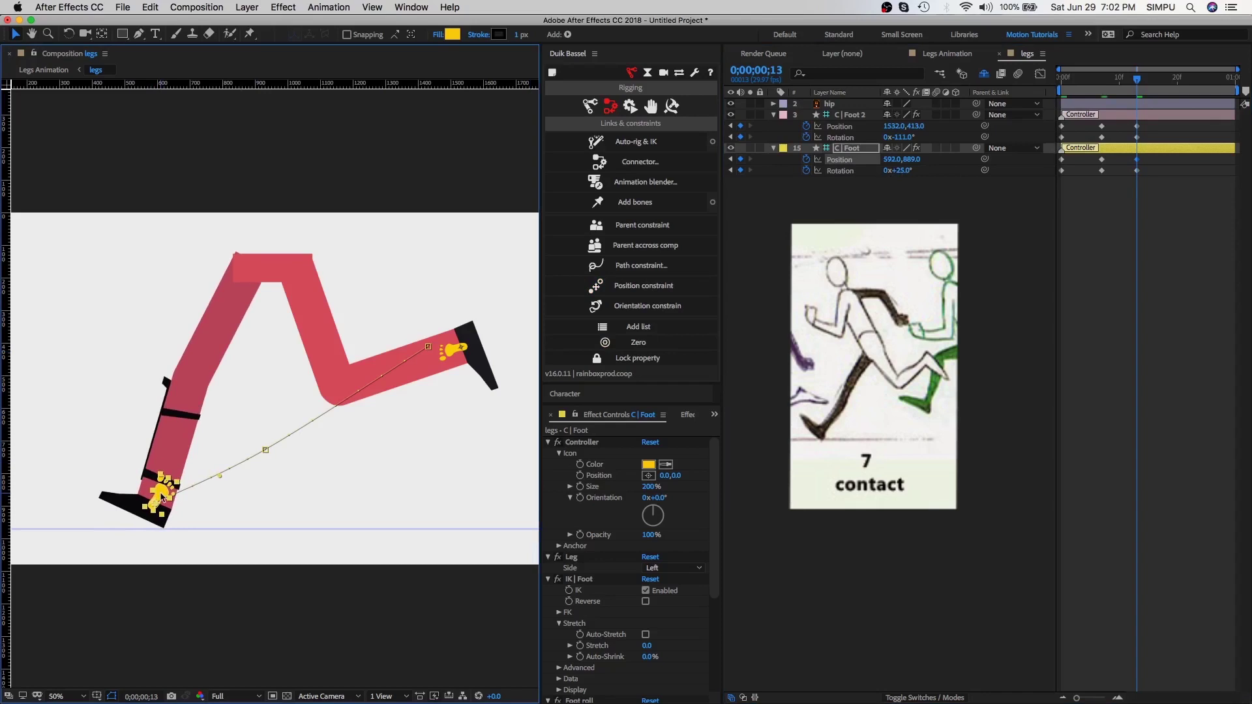
drag(1130, 84, 1169, 86)
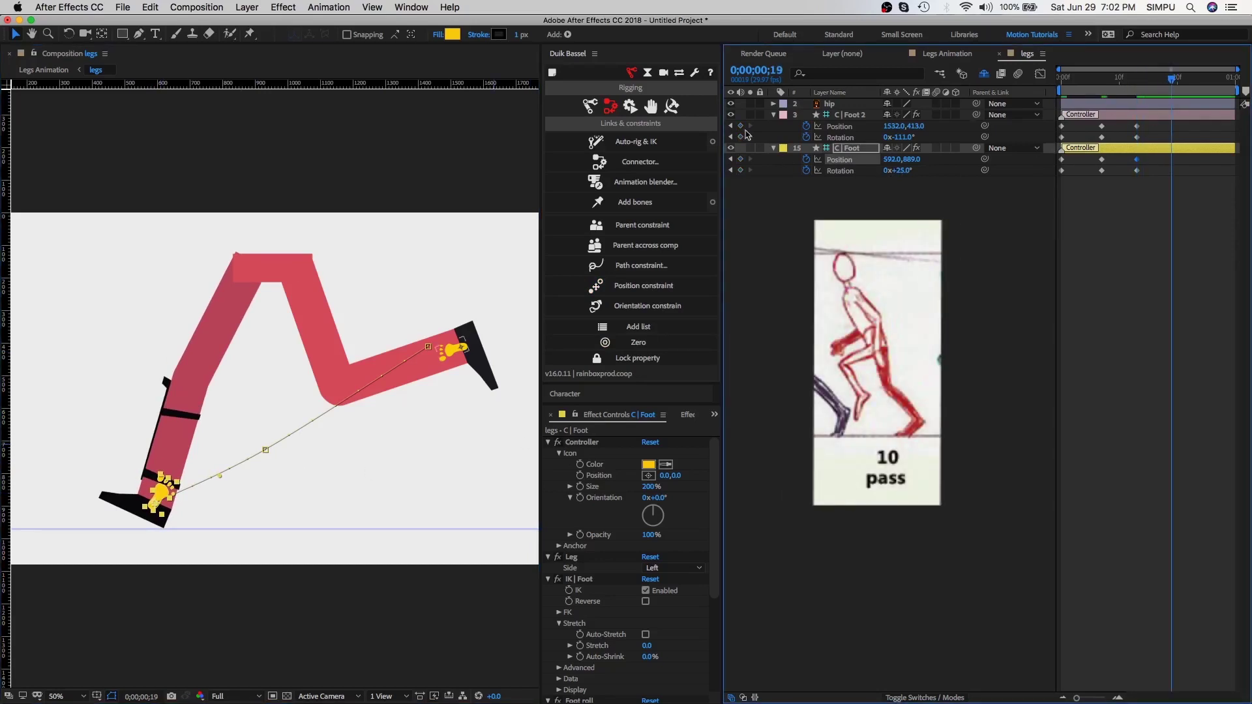
Add Position and Rotation keyframes for both feet at frame 19
click(741, 126)
click(740, 137)
click(741, 159)
click(740, 170)
click(1172, 126)
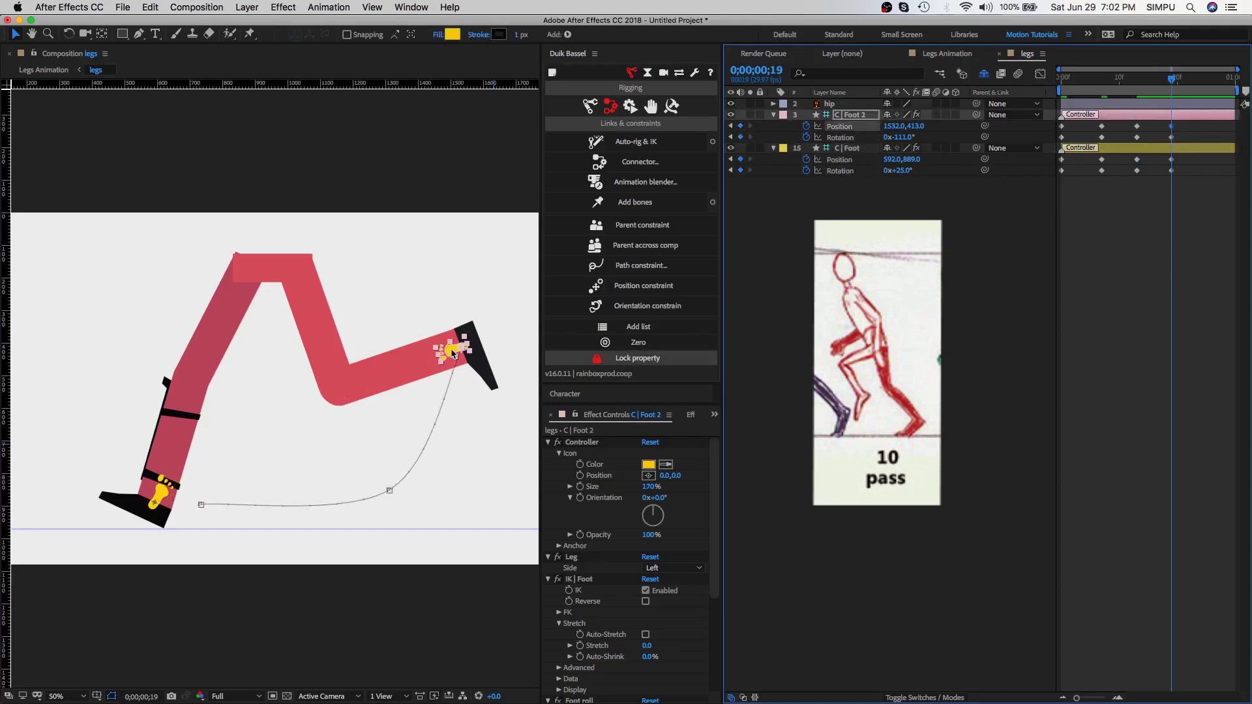
Swing C | Foot 2 down and forward and slide C | Foot back, both tilted about -27°
drag(453, 353, 239, 487)
drag(897, 138, 962, 143)
drag(243, 476, 272, 447)
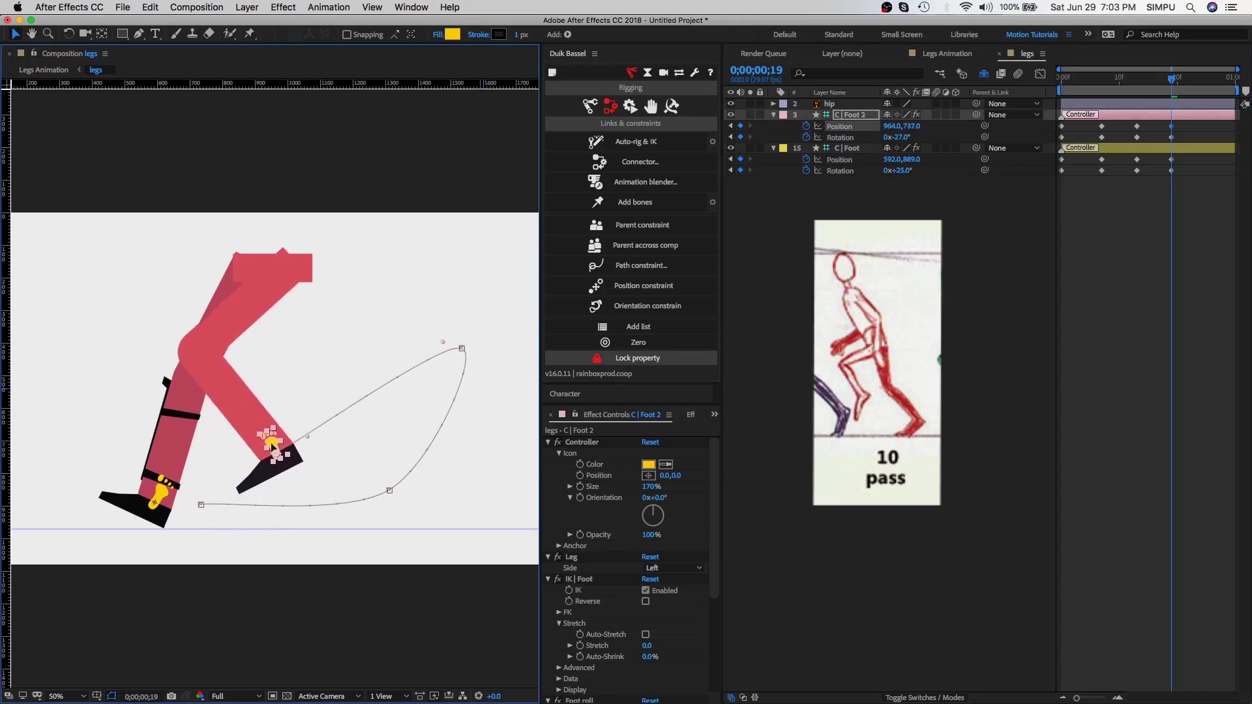
drag(160, 499, 383, 481)
drag(898, 170, 867, 173)
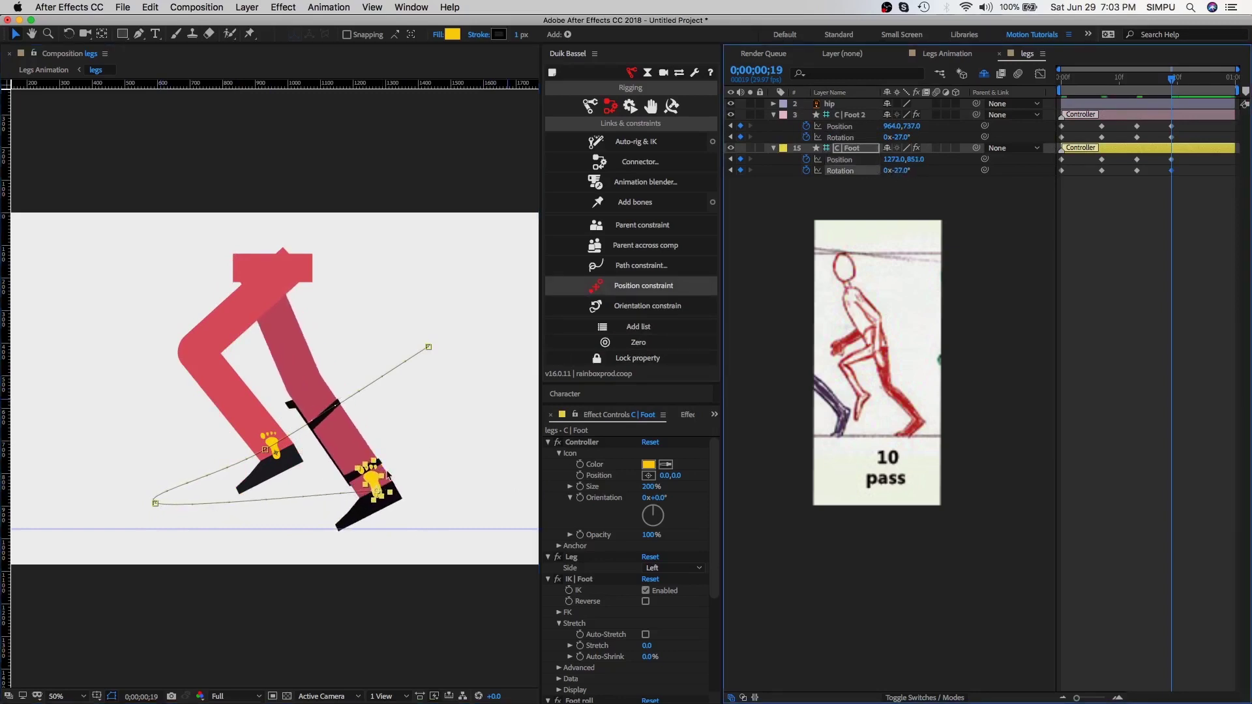
drag(386, 473, 371, 476)
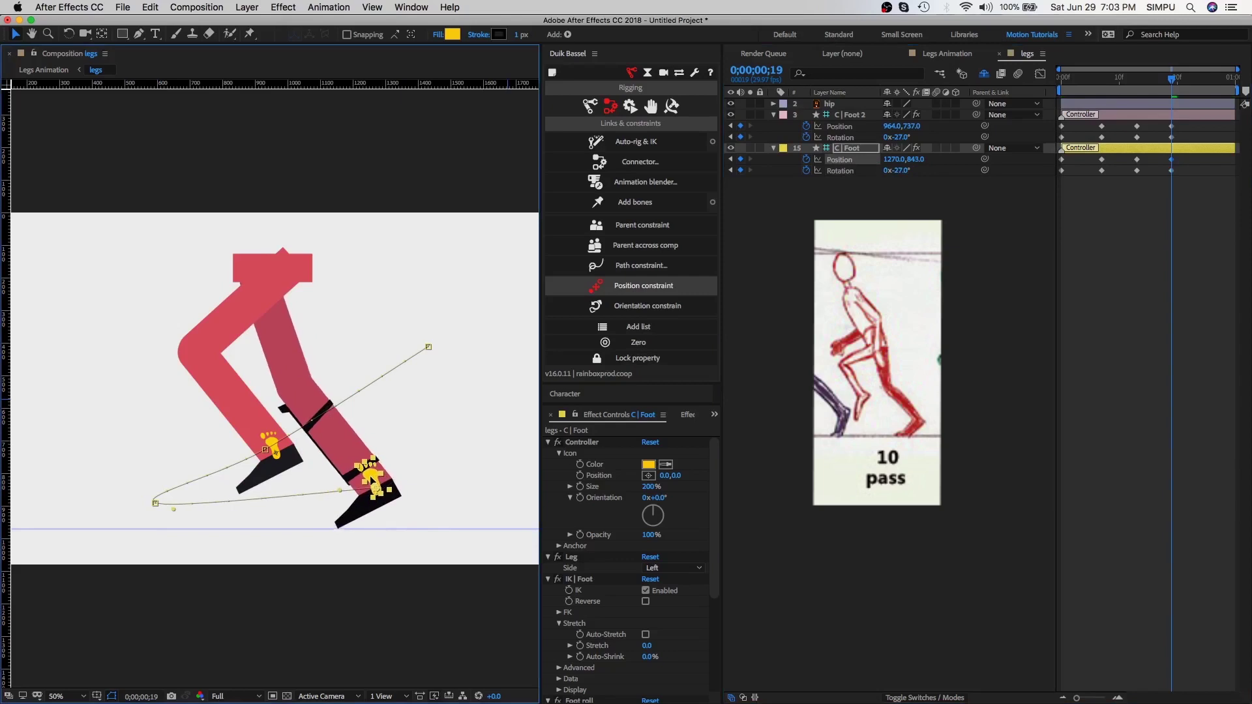
Refine C | Foot 2 to 830,733 at -33° and nudge C | Foot slightly back
click(277, 449)
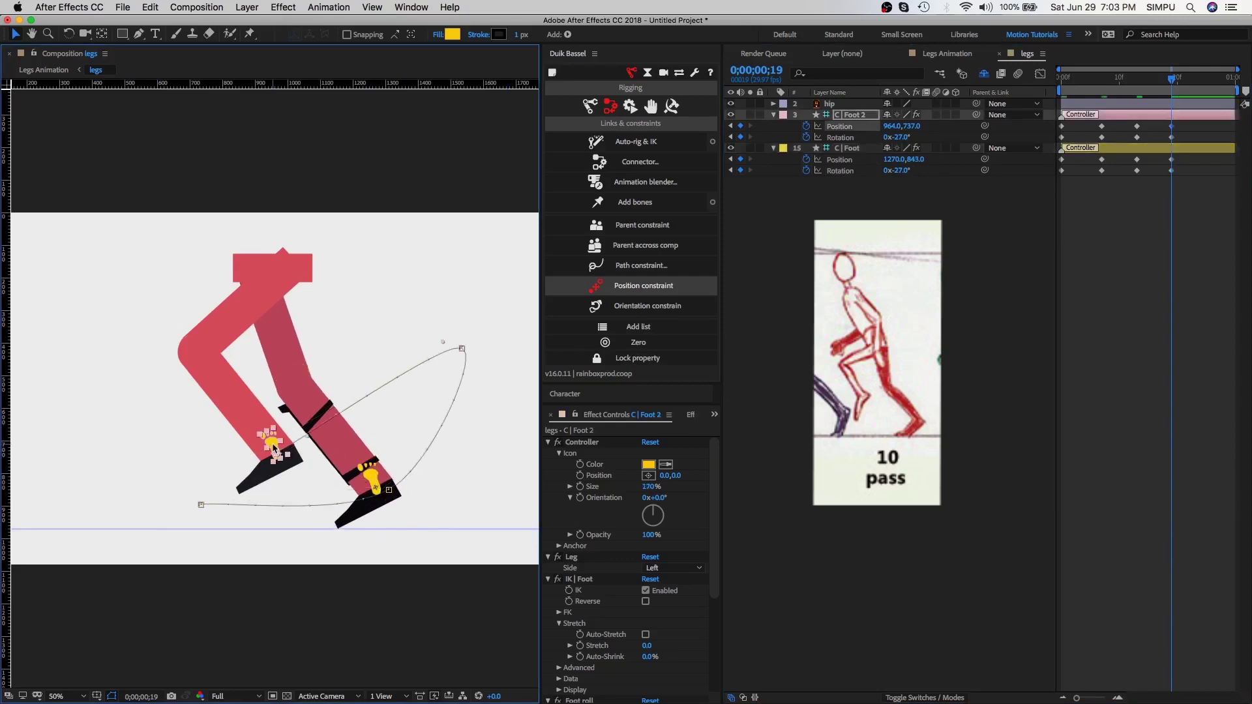
drag(274, 450, 228, 448)
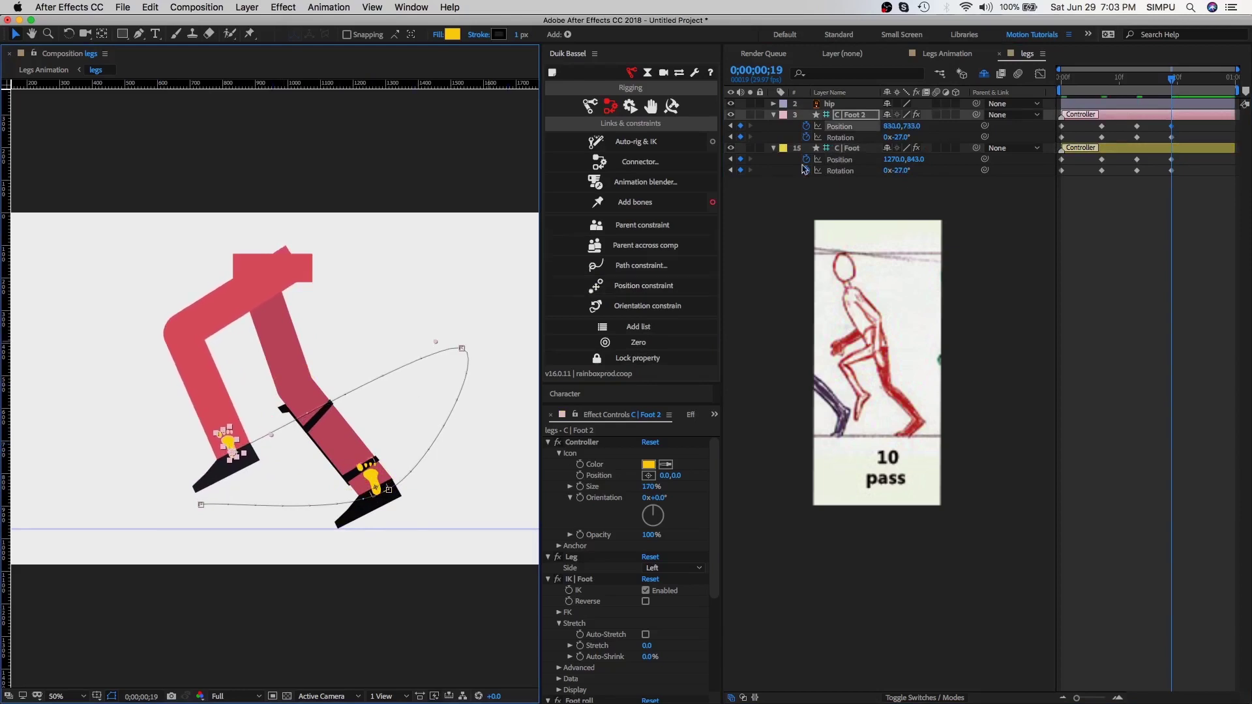
mouse_move(900, 137)
mouse_down()
mouse_move(896, 147)
mouse_move(905, 137)
mouse_up()
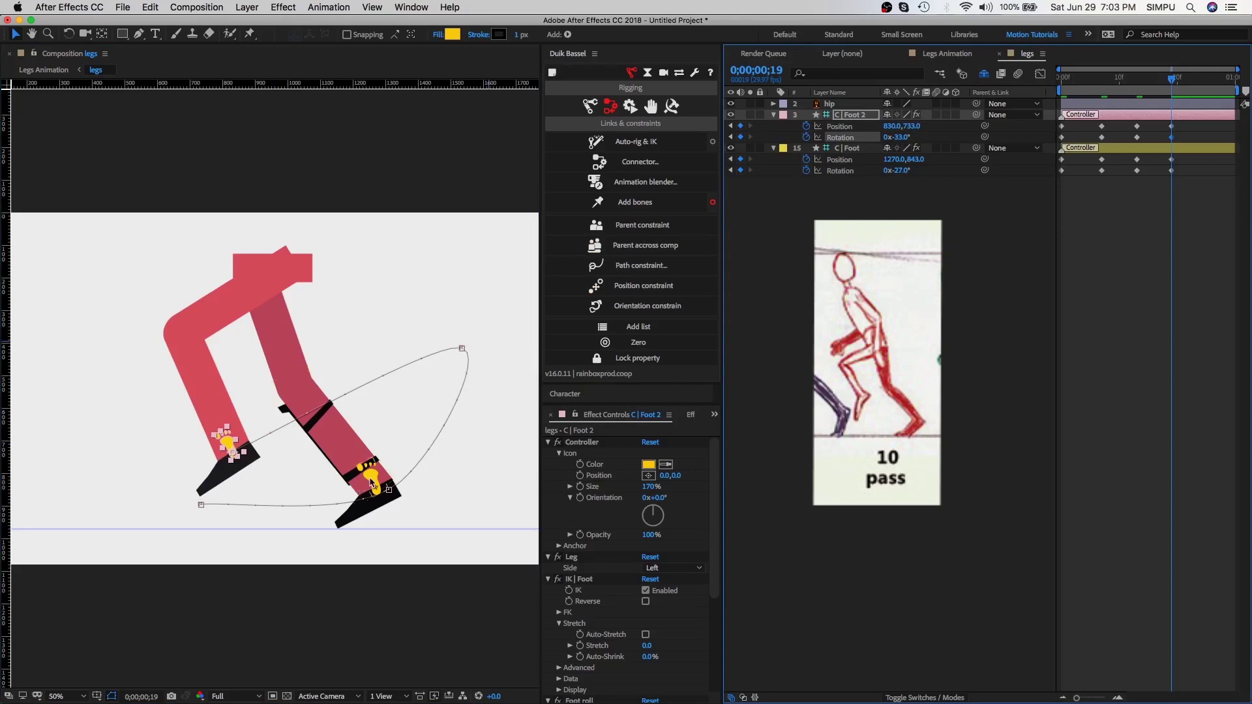
drag(371, 482, 376, 483)
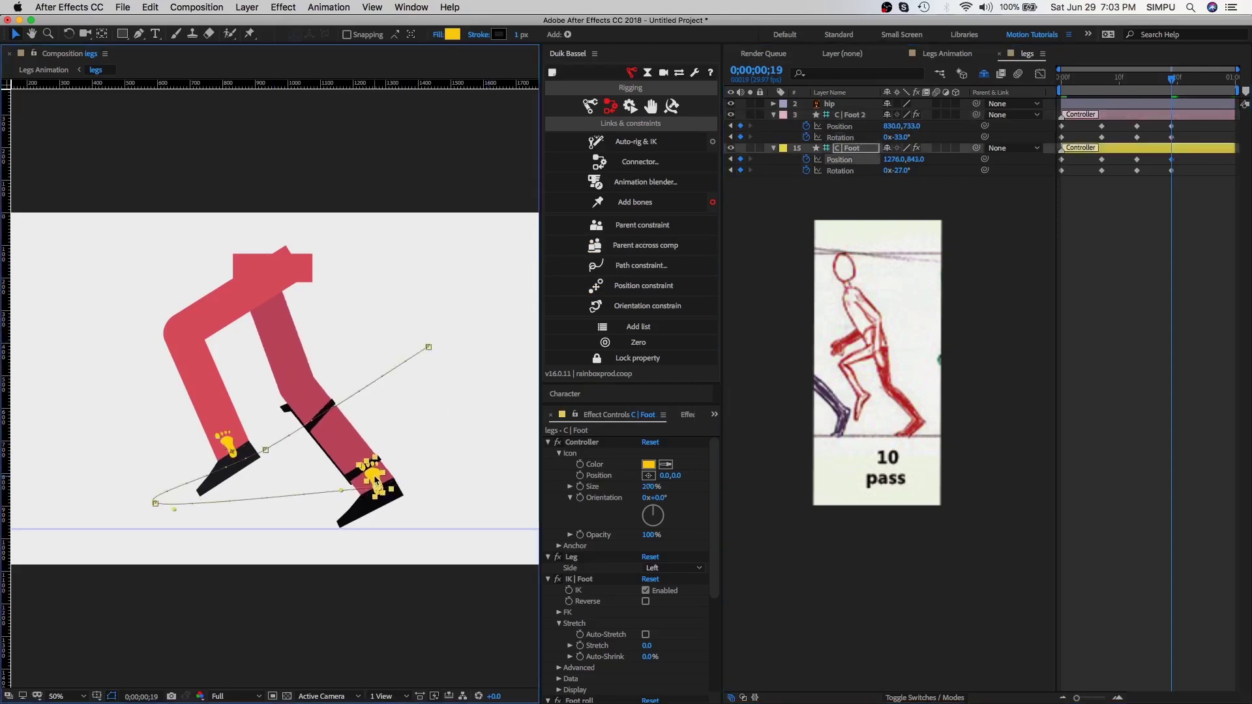
click(1173, 81)
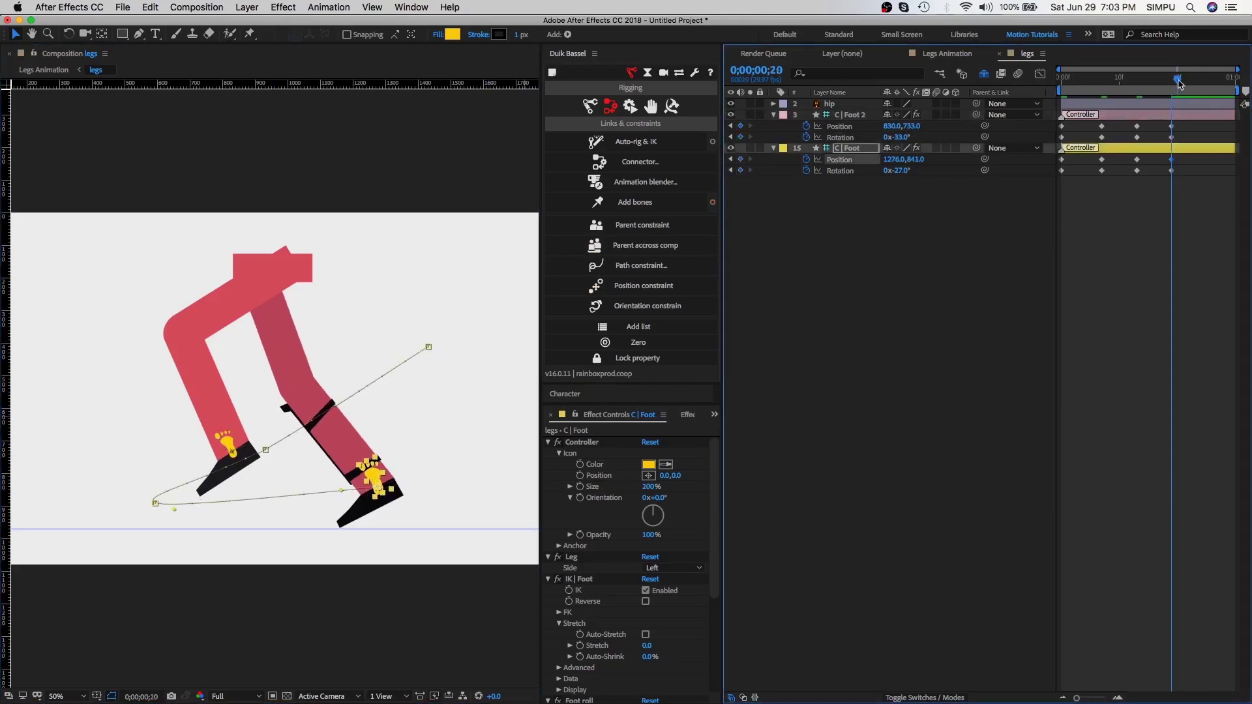
Copy C | Foot 2 and C | Foot frame-0 keyframes and paste them at frame 24
drag(1180, 83, 1202, 83)
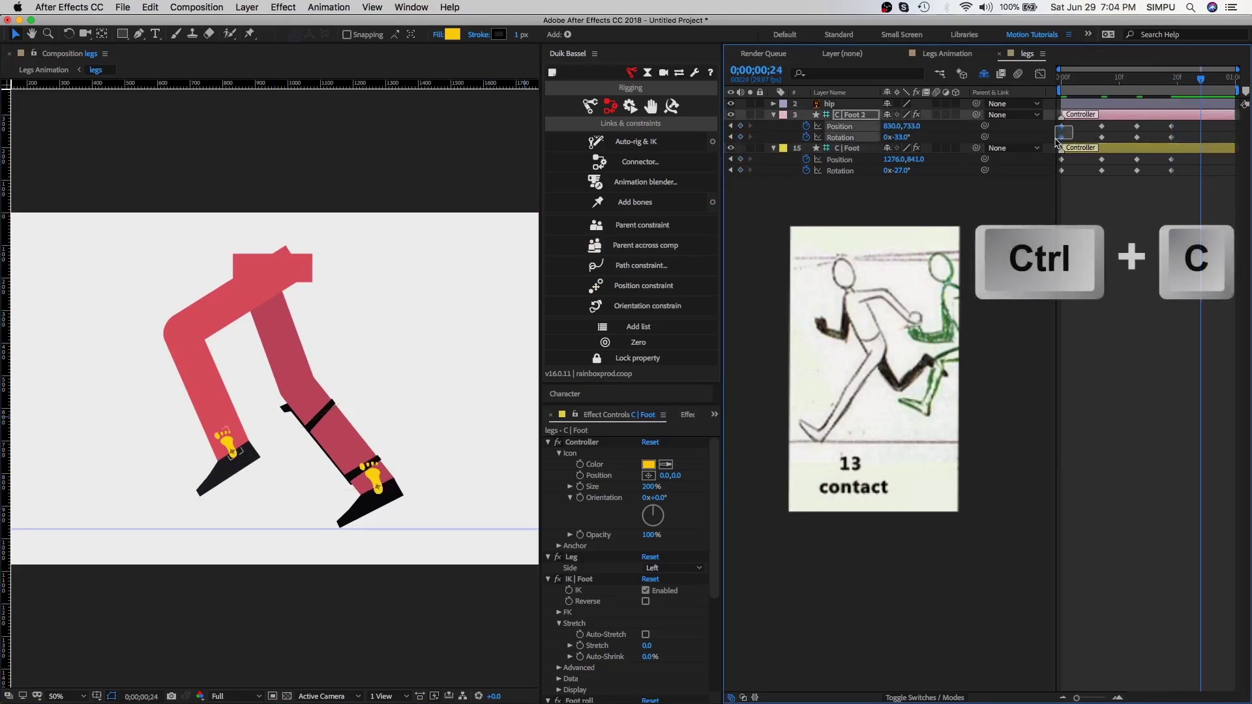
key(ctrl+c)
drag(1075, 122, 1055, 176)
key(ctrl+v)
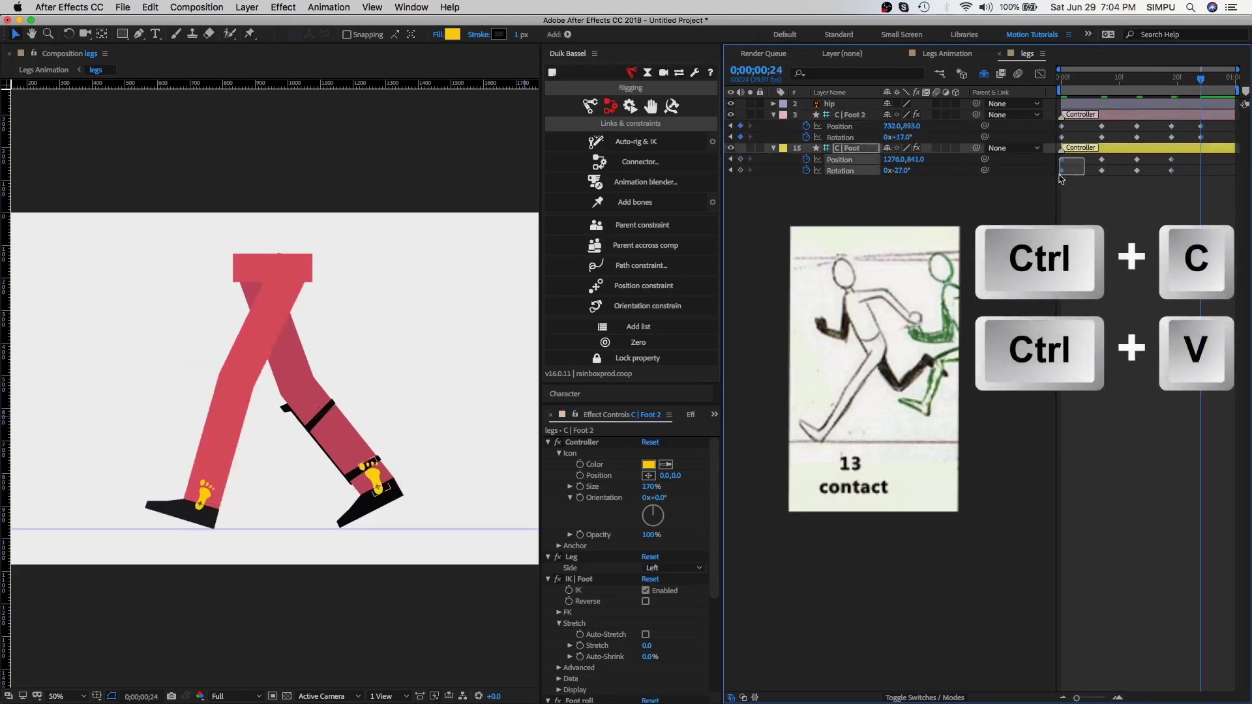
key(ctrl+c)
key(ctrl+v)
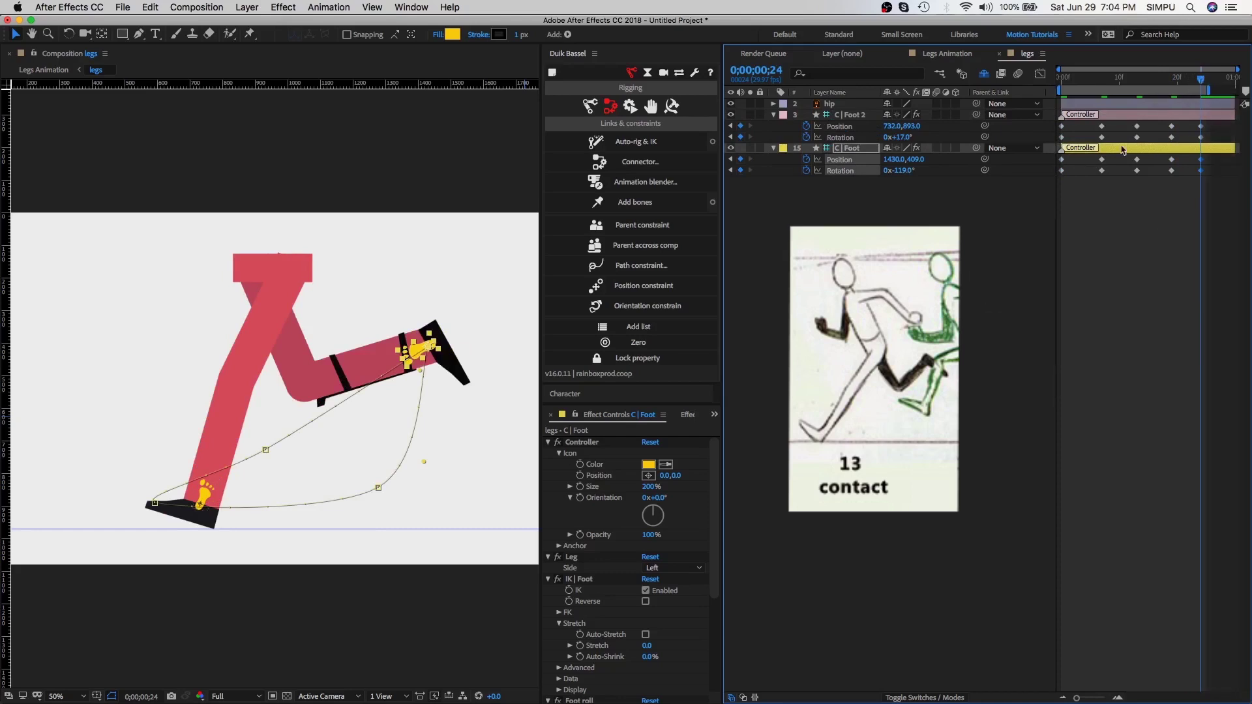
drag(1116, 125, 1168, 172)
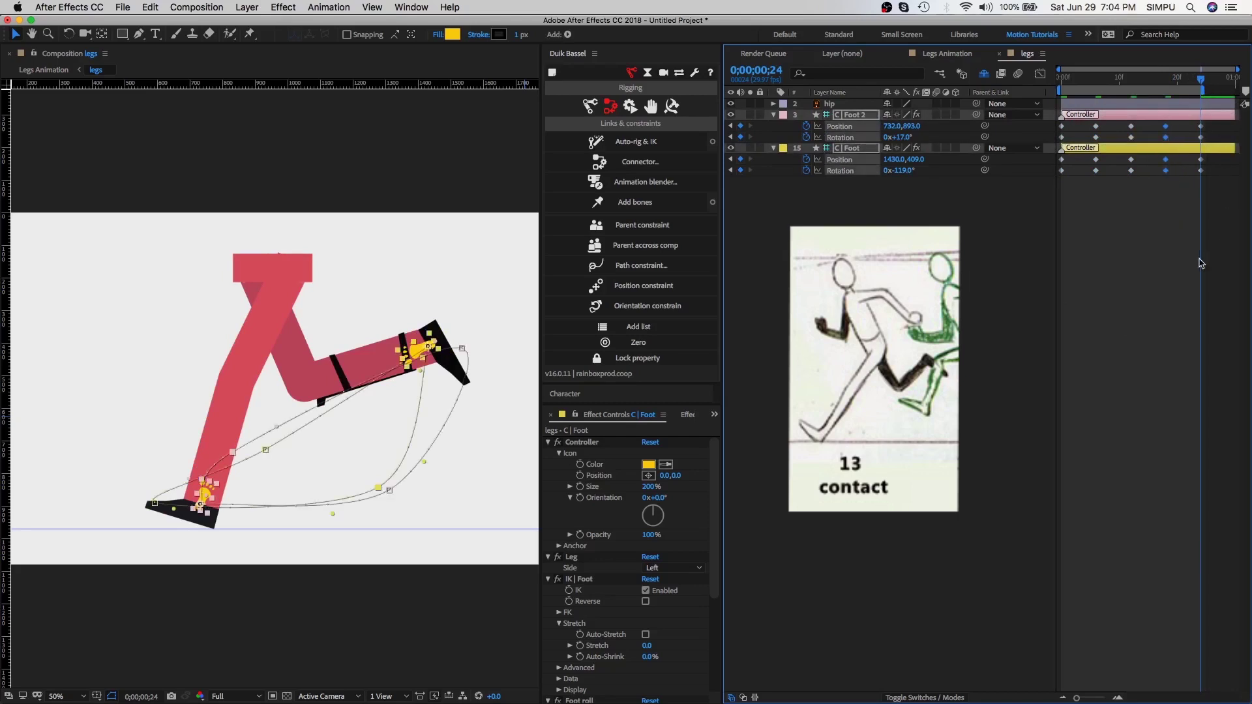
Preview the looping leg animation and return to the first frame
key(space)
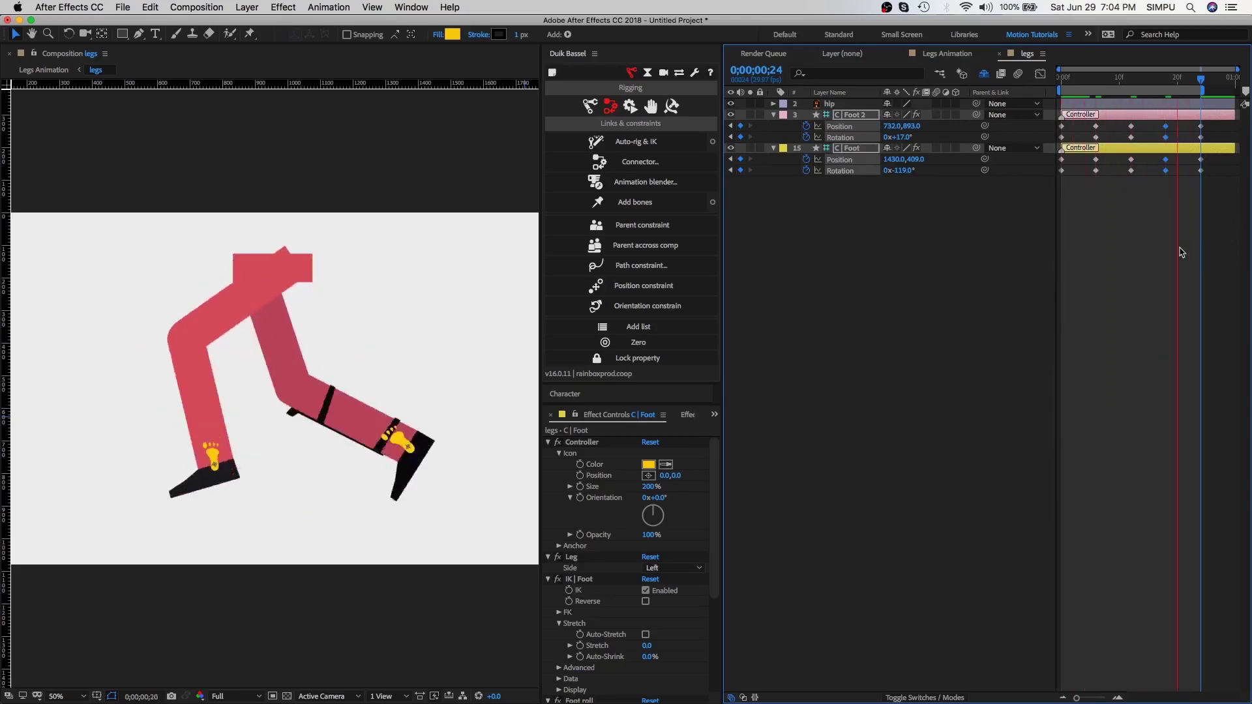
key(space)
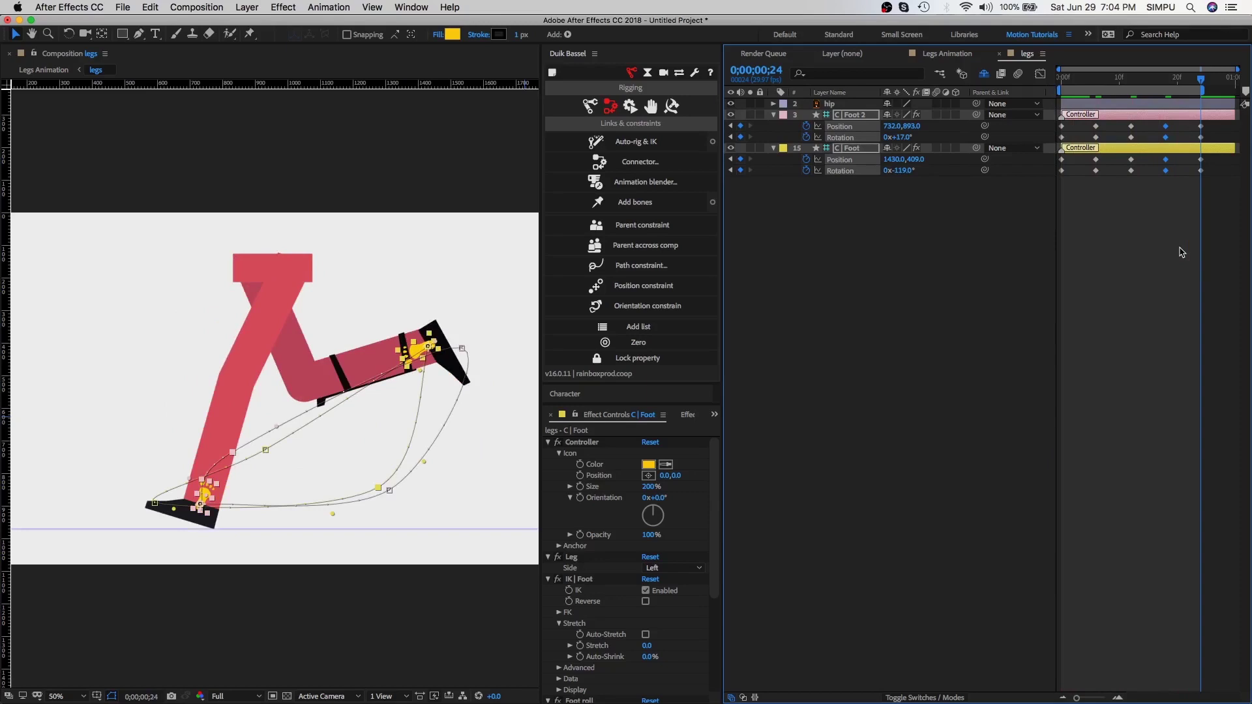
drag(1085, 84, 1061, 83)
Start Position keyframes on the hip layer at frame 0 and set its starting position
click(1076, 106)
key(p)
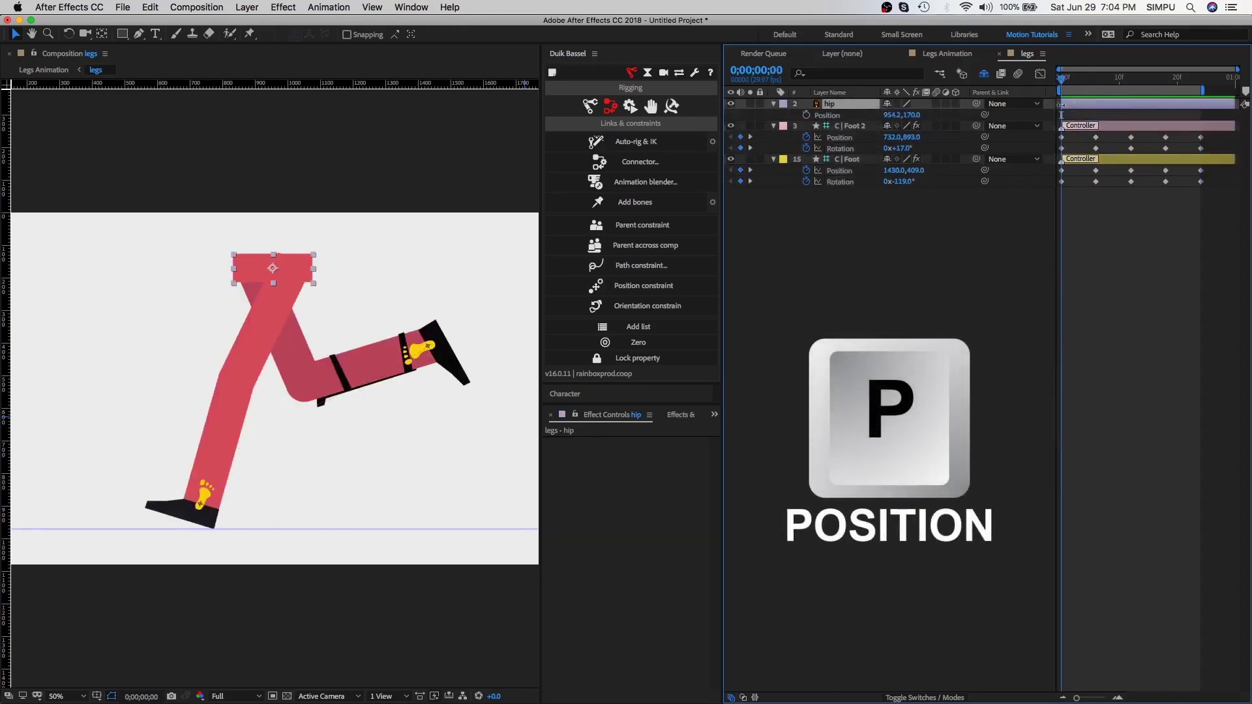
click(806, 115)
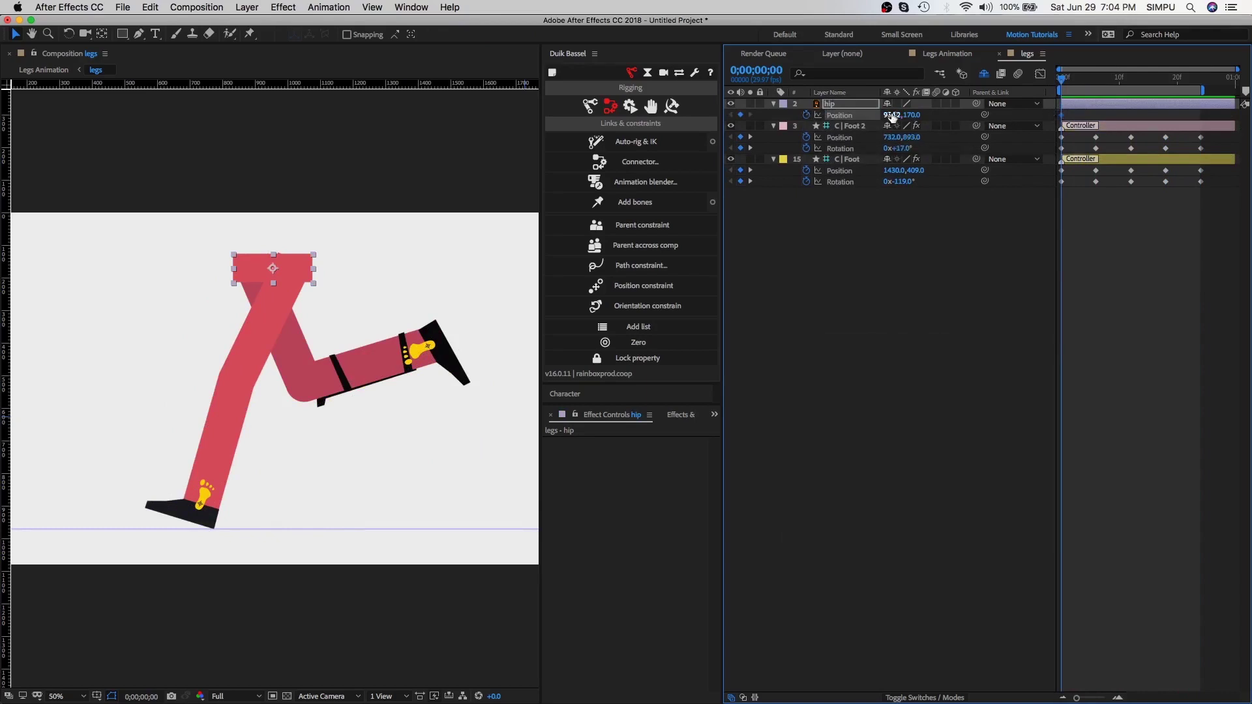
drag(892, 116, 903, 115)
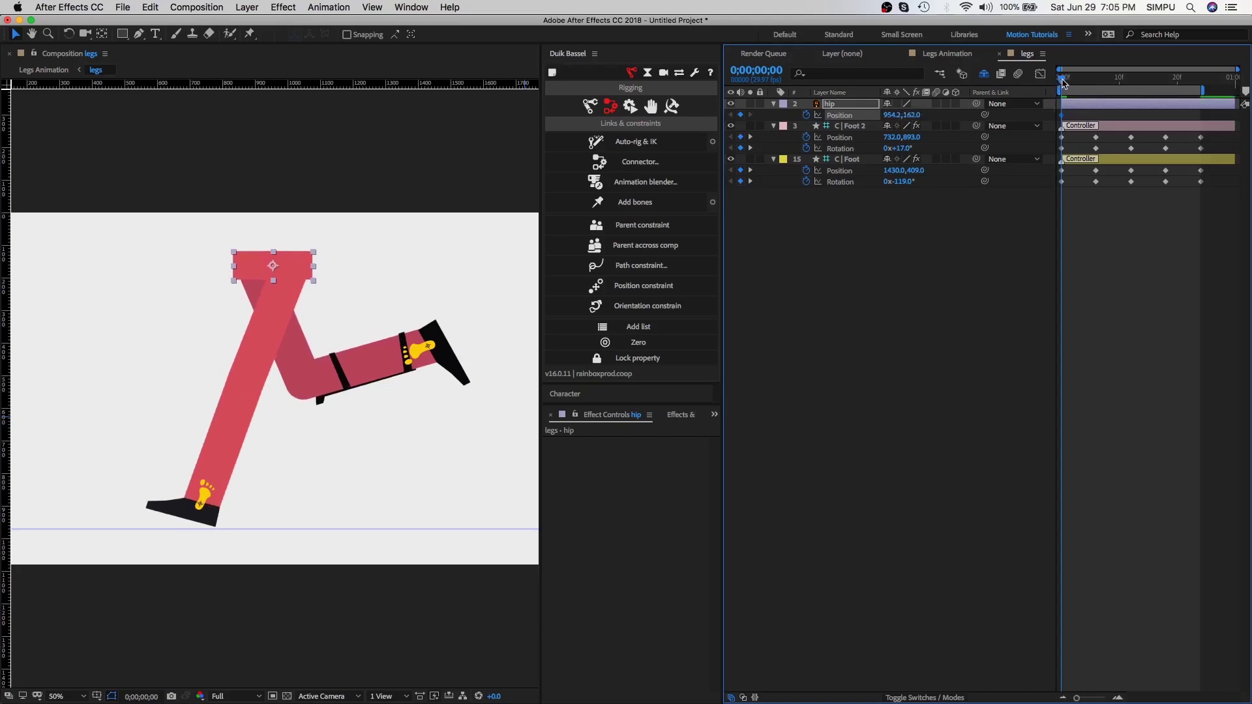
Key the hip lower at frame 6, higher at 12, lower at 18 (954,173), then go to 24
drag(1063, 82, 1096, 85)
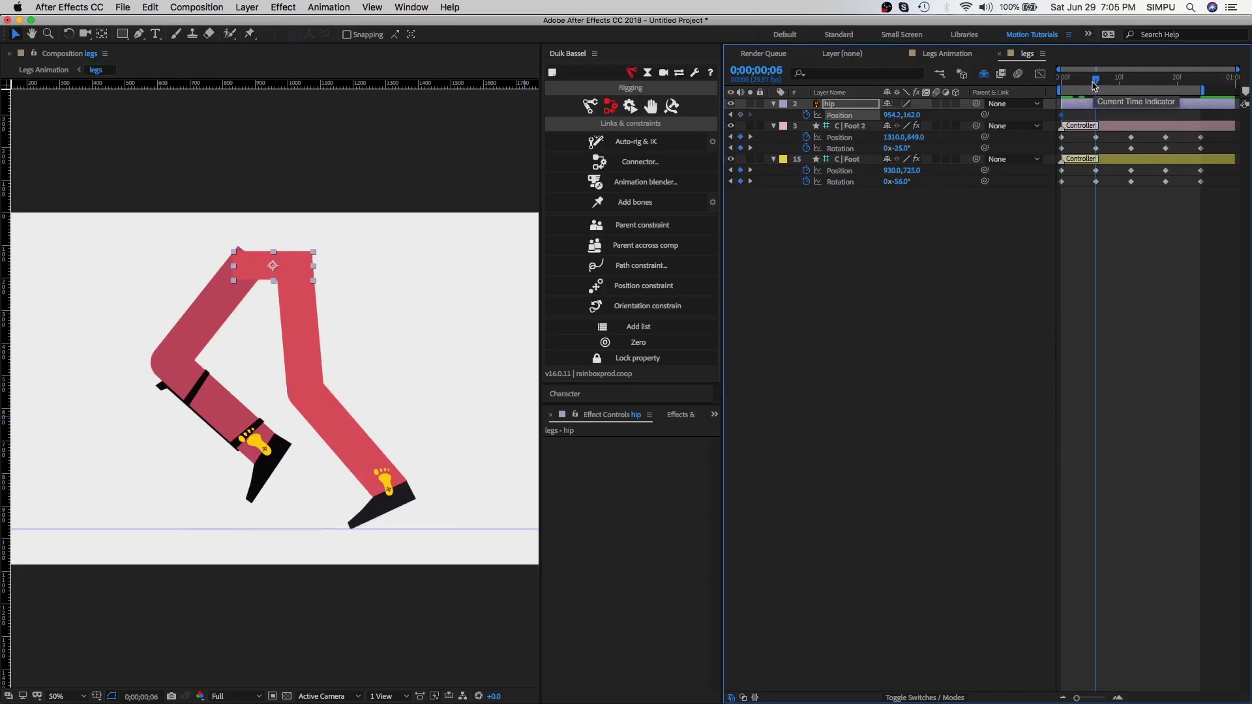
drag(912, 114, 919, 118)
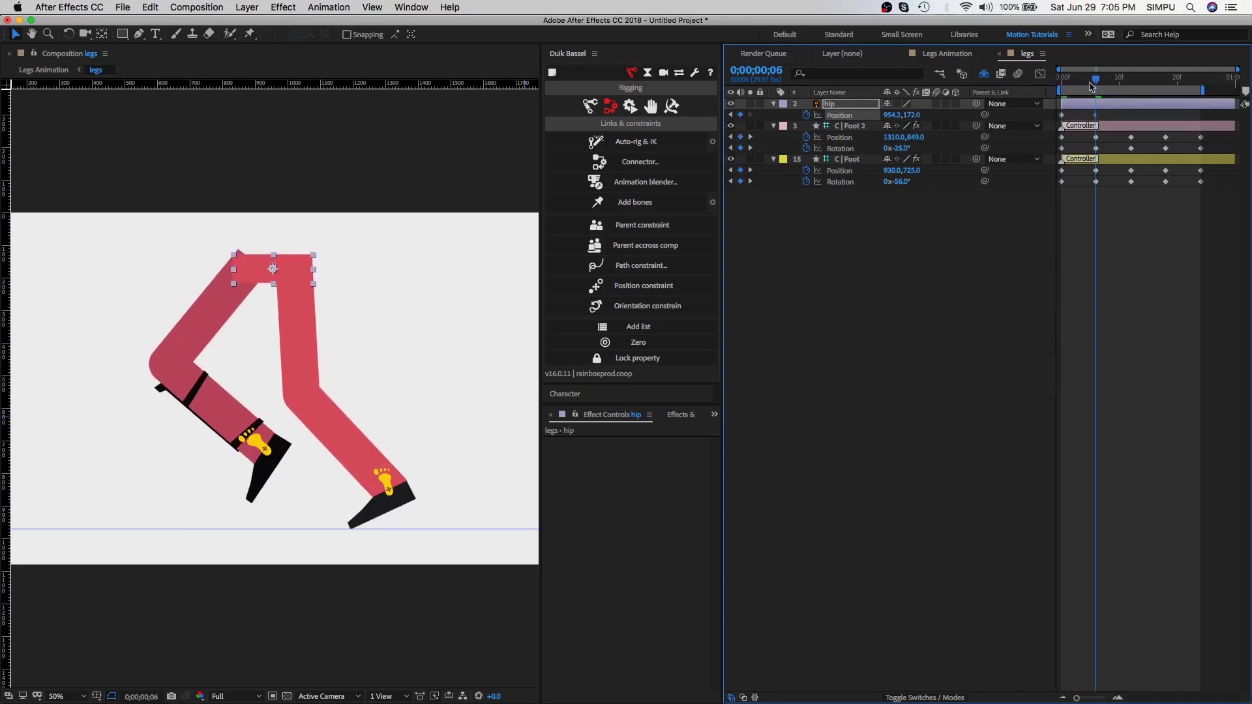
drag(1093, 86, 1125, 85)
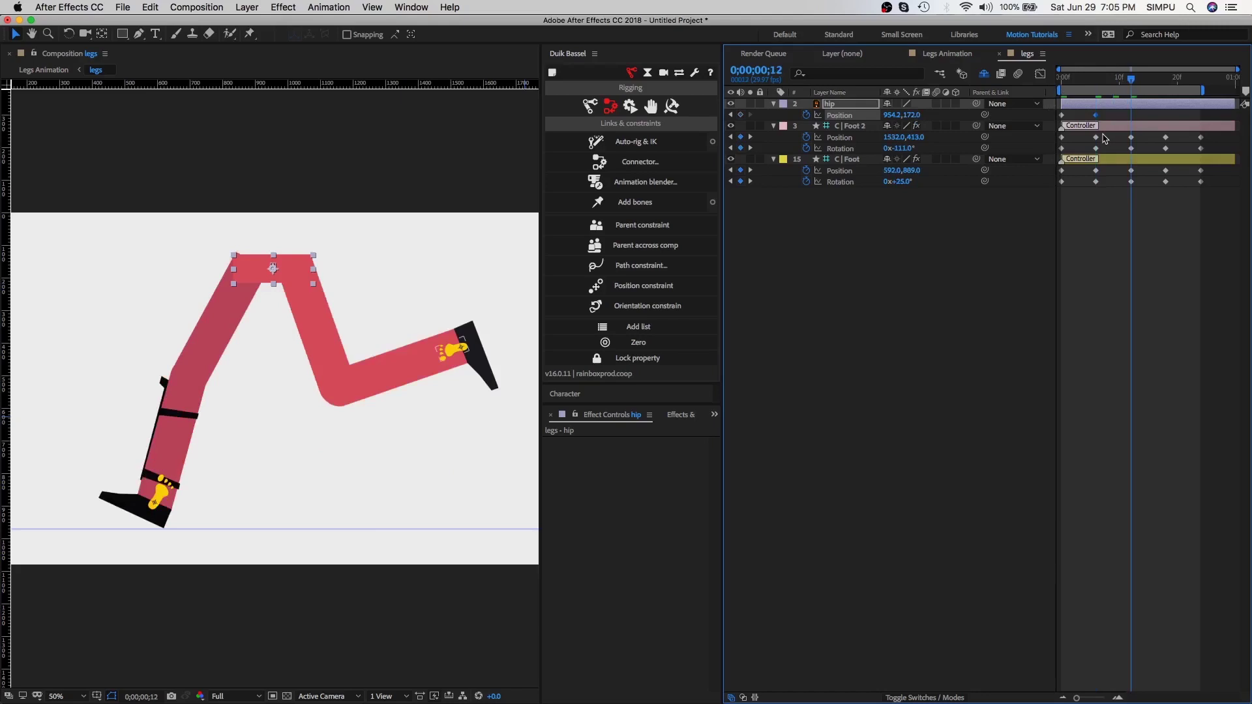
drag(915, 115, 909, 115)
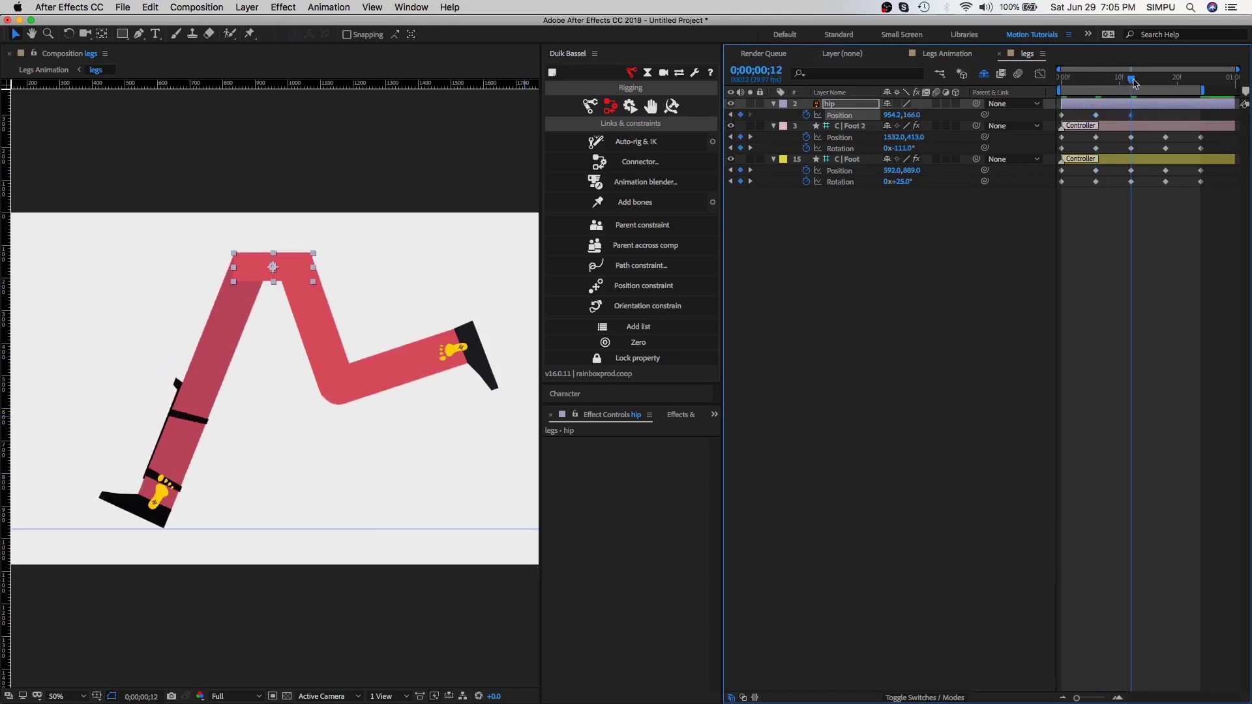
drag(1135, 83, 1165, 83)
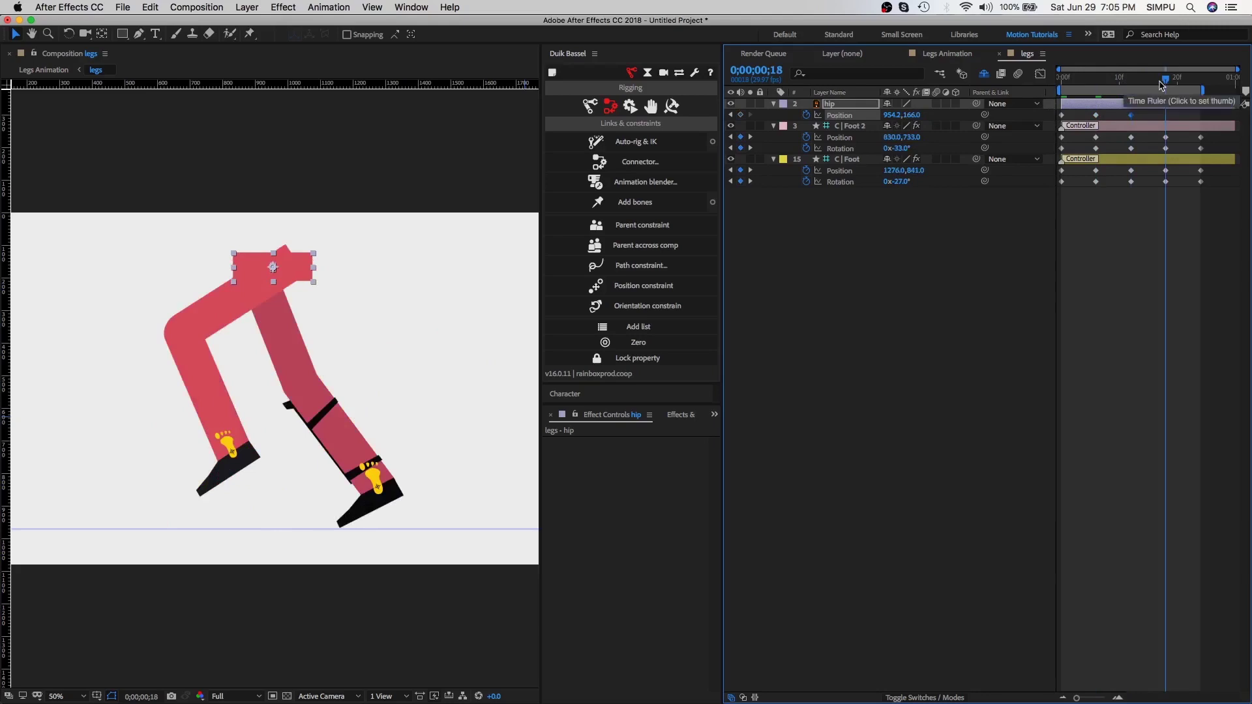
drag(916, 120, 918, 119)
drag(1188, 83, 1201, 81)
Raise the hip at frame 24 to 954,162 to match frame 0 and preview the run cycle
key(shift+Up)
key(Up)
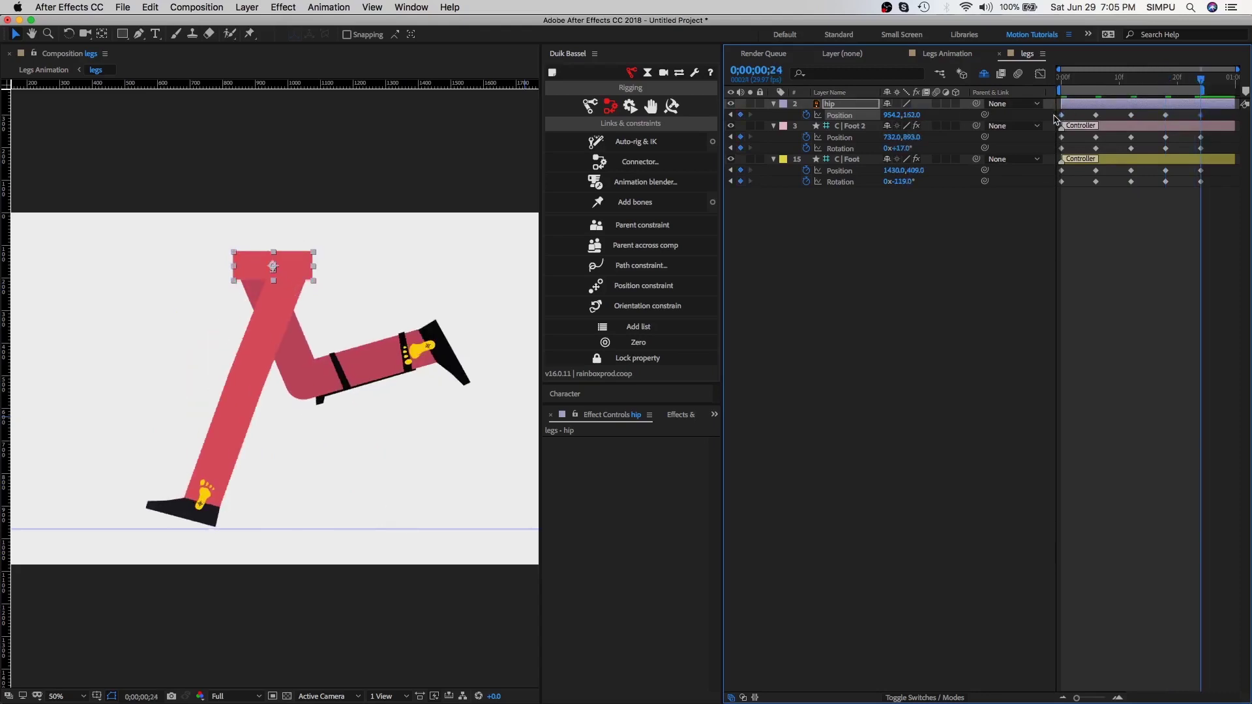
key(space)
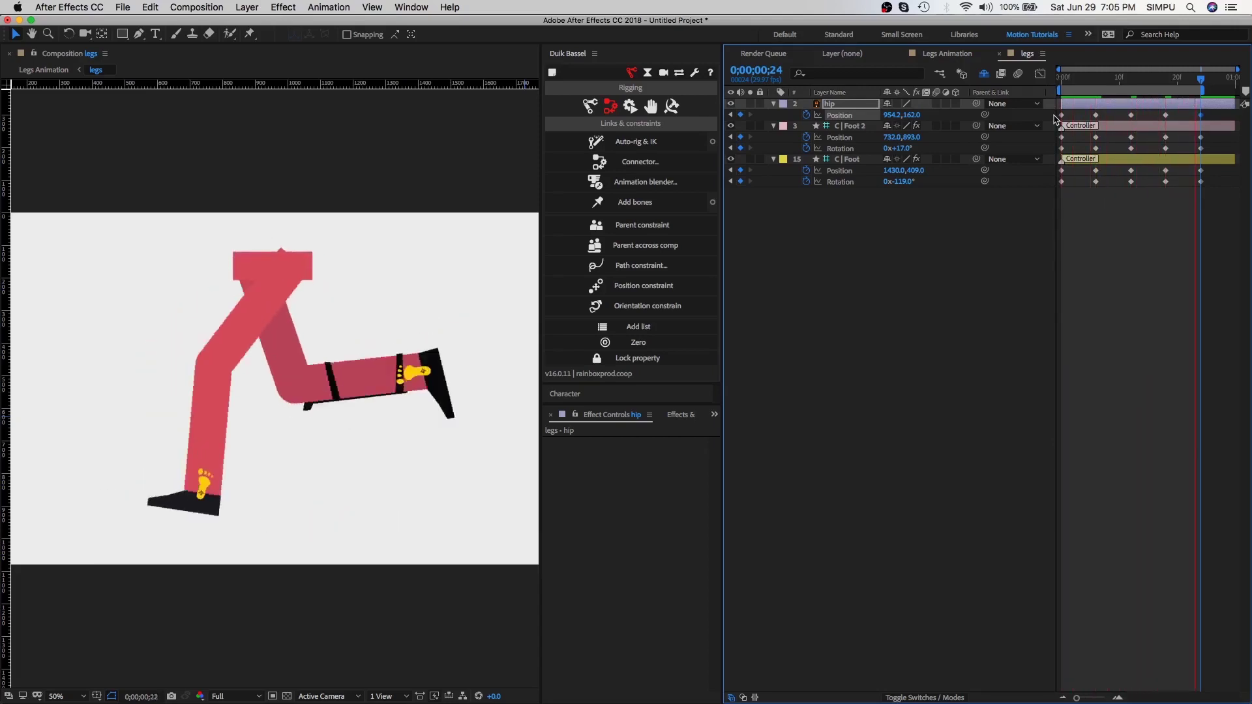
key(space)
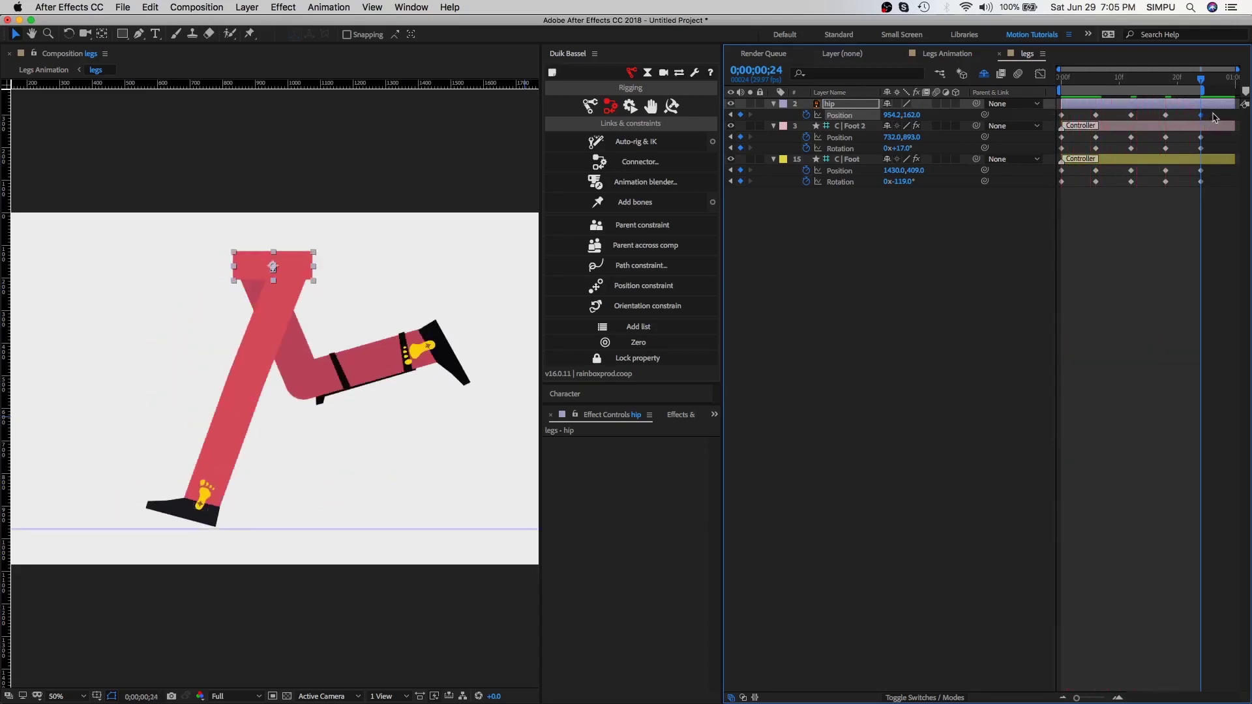
Apply Easy Ease (F9) to all selected hip and foot keyframes
drag(1215, 118, 1061, 188)
right_click(1063, 185)
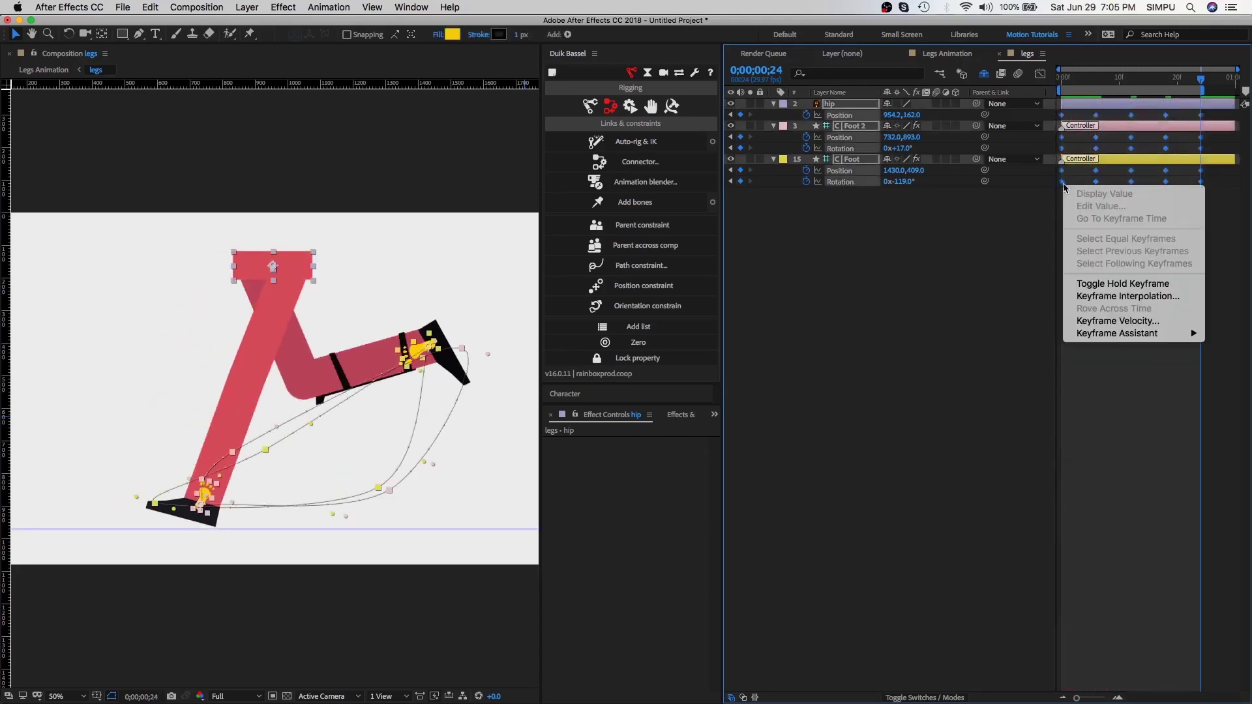
mouse_move(1126, 336)
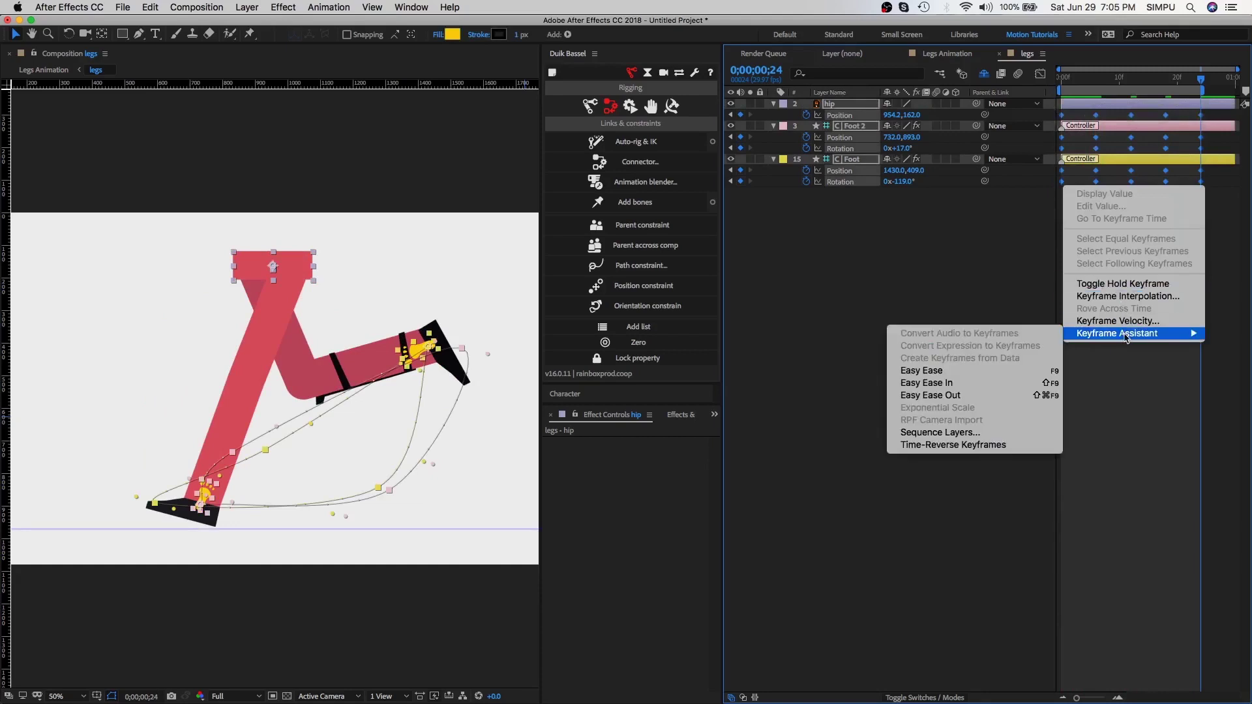
click(952, 371)
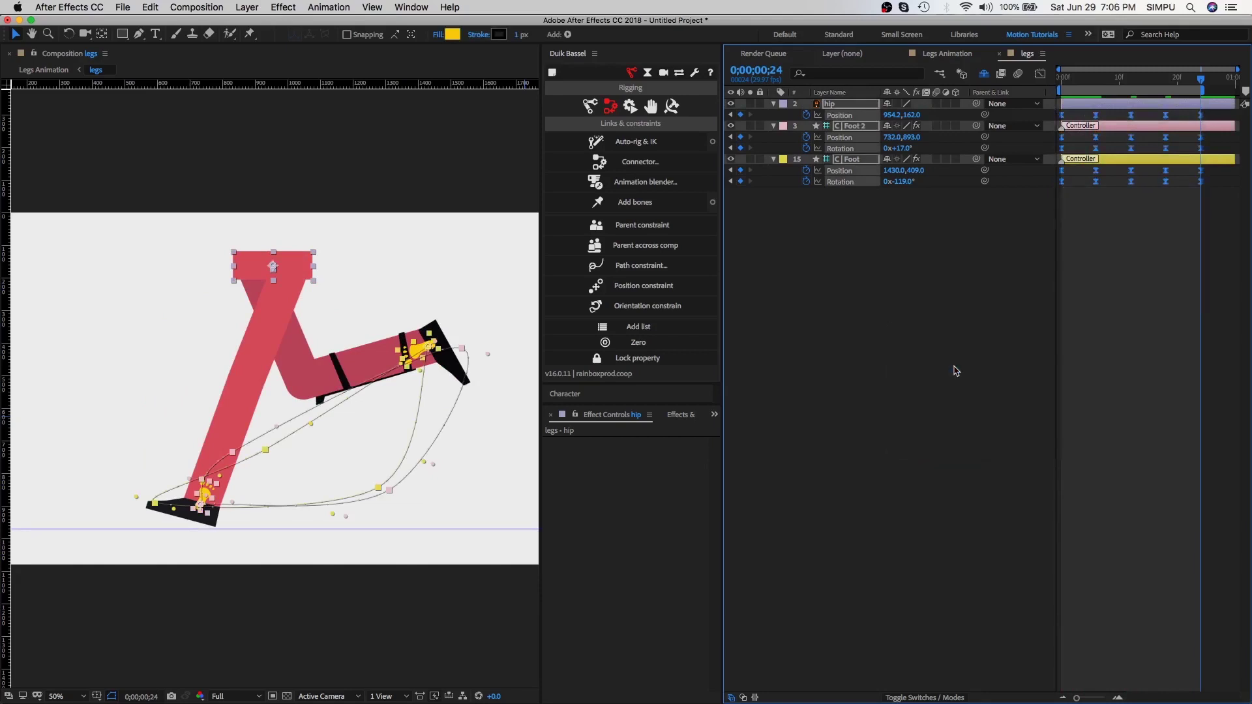
key(F9)
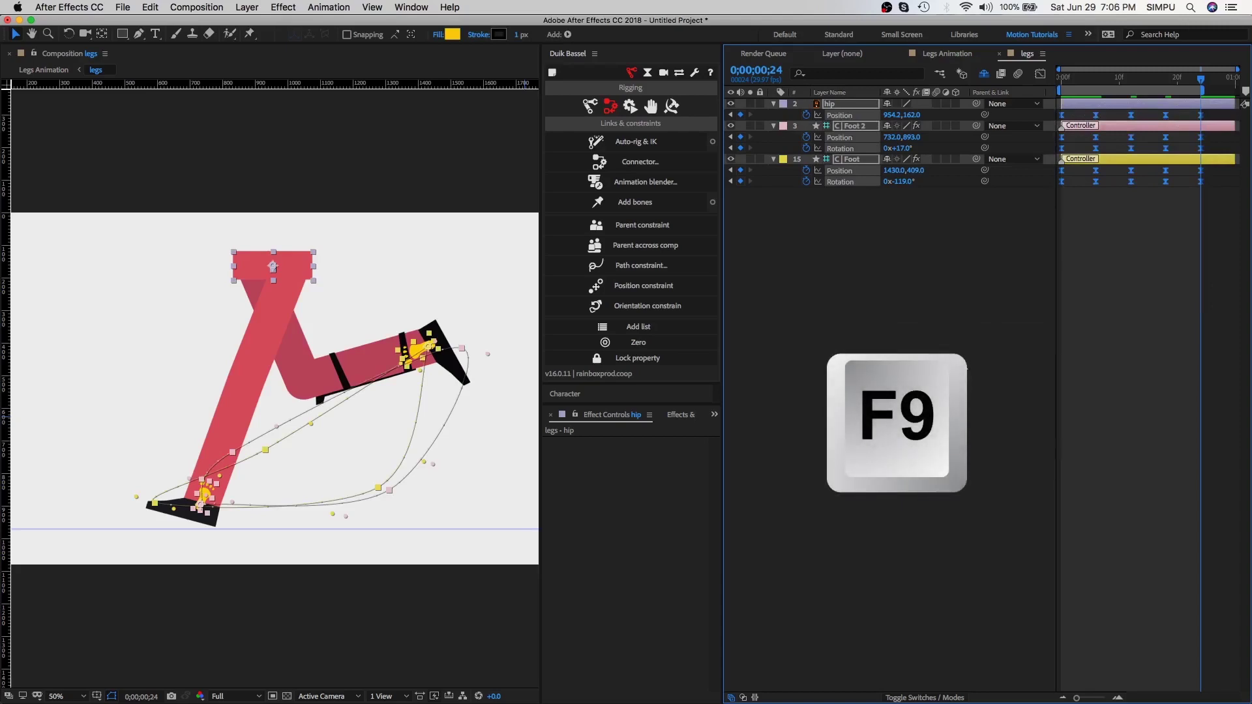
In the Graph Editor, convert all run-cycle keyframes to Auto Bezier and preview the result
click(1041, 75)
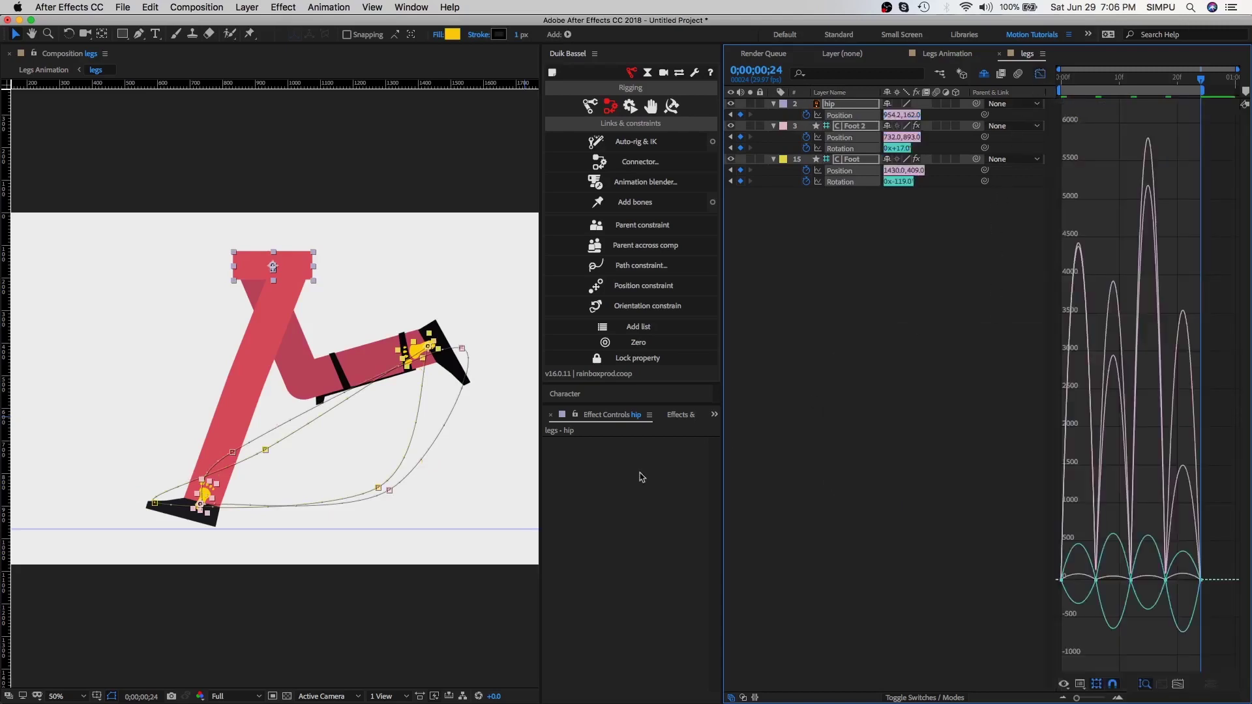
drag(541, 461, 462, 465)
drag(722, 473, 530, 473)
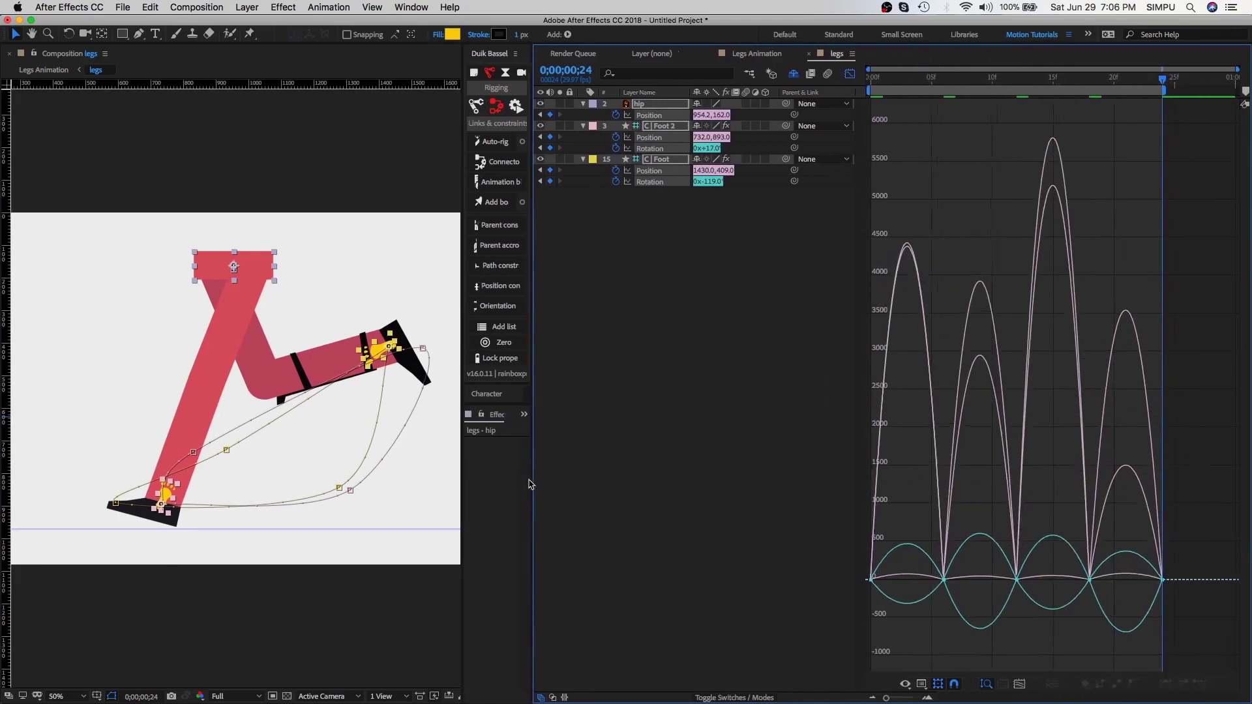
drag(1196, 564, 799, 666)
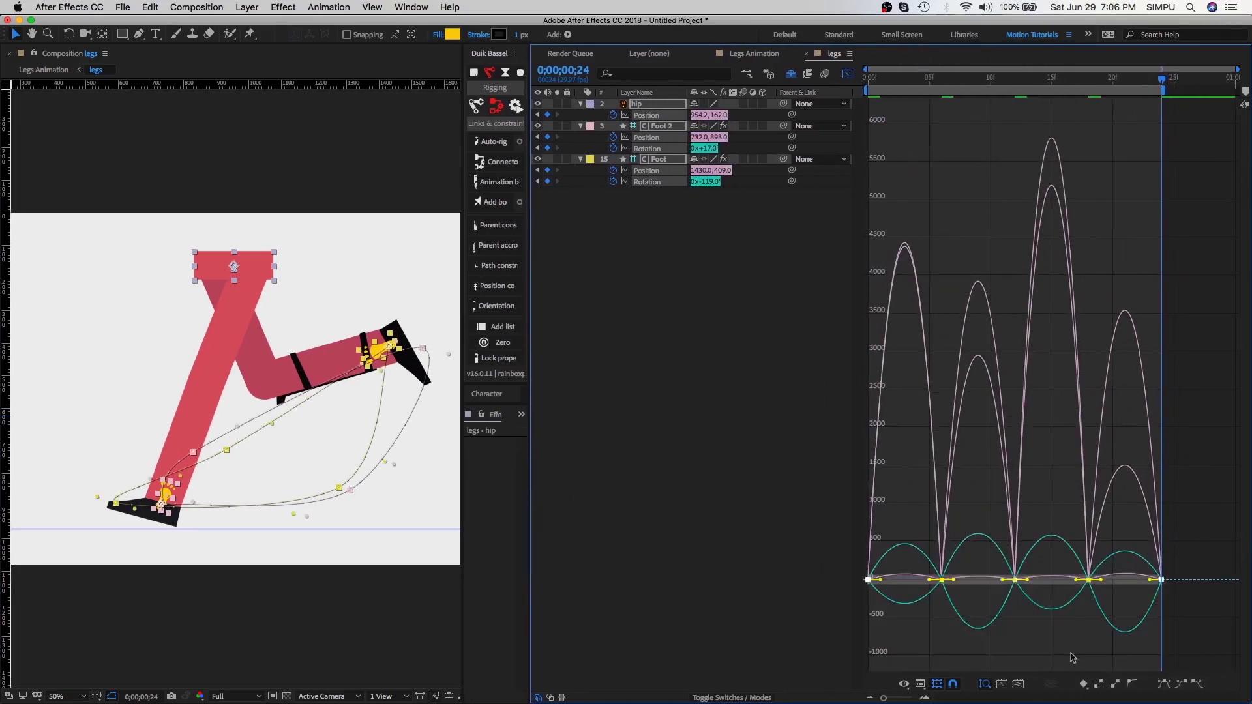
click(1132, 684)
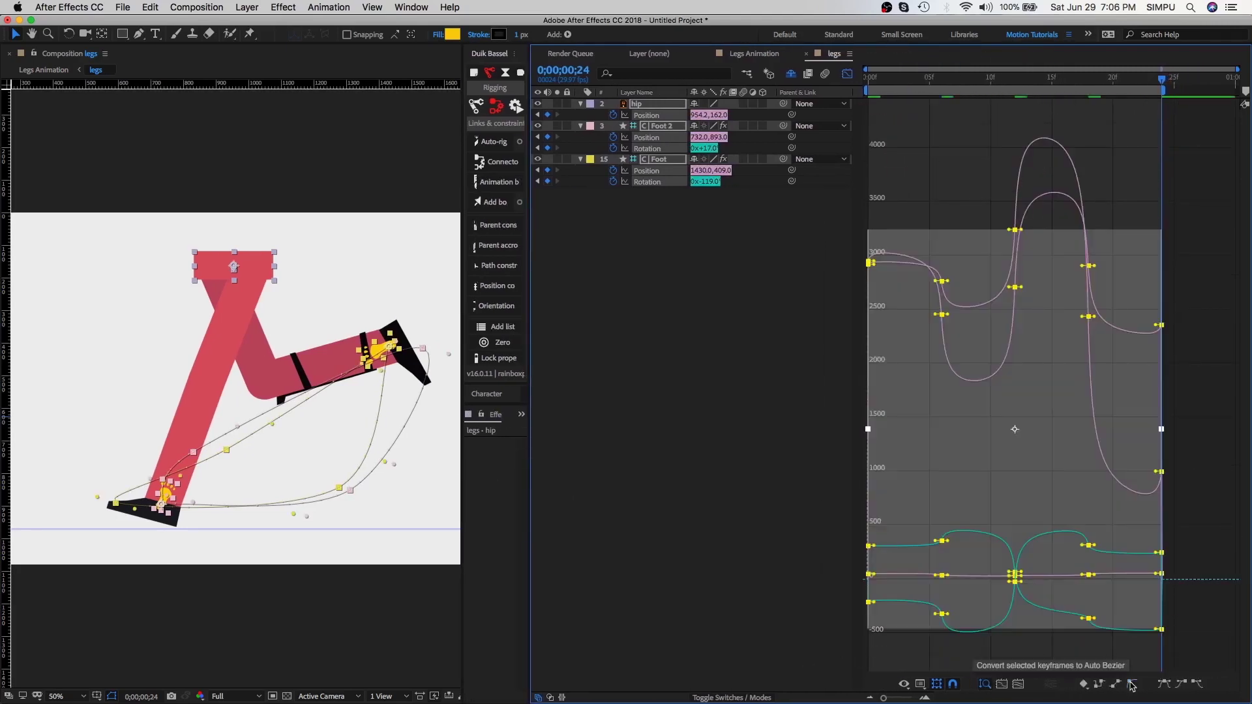
key(space)
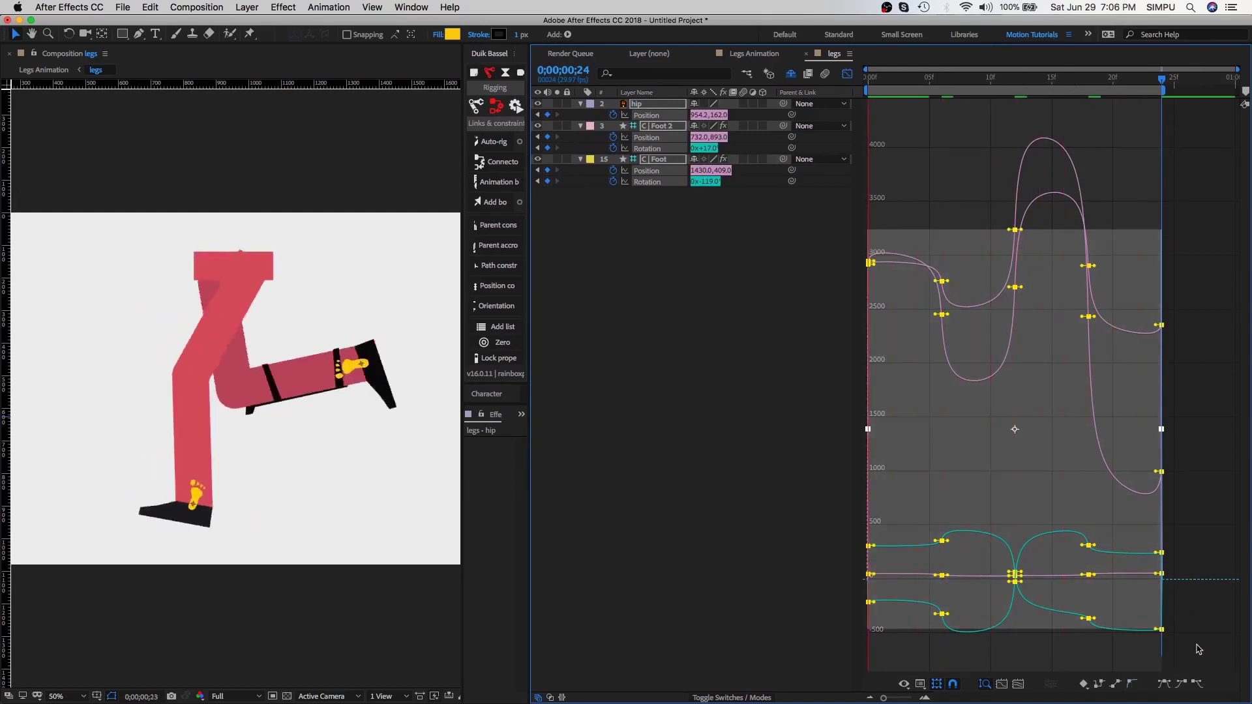